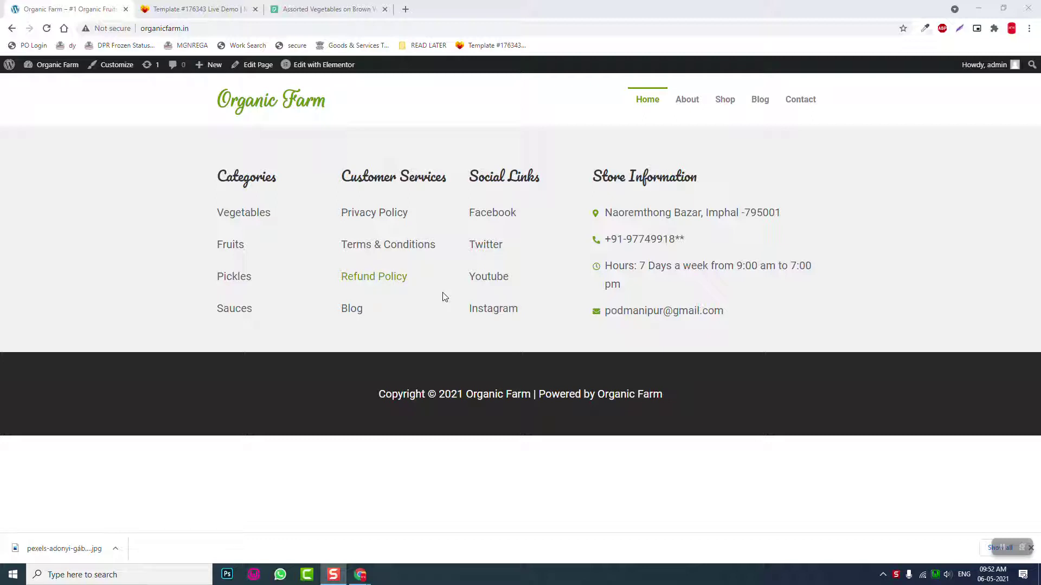
Step: Open the WordPress Home page in the Elementor editor via Edit Page
{"action": "left_click", "coordinate": [256, 66]}
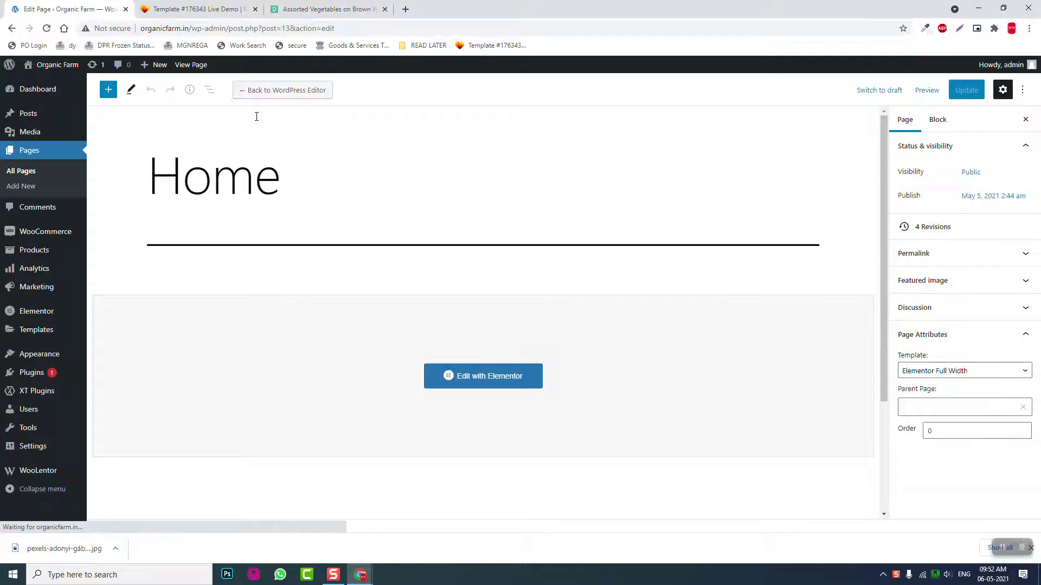
{"action": "left_click", "coordinate": [474, 382]}
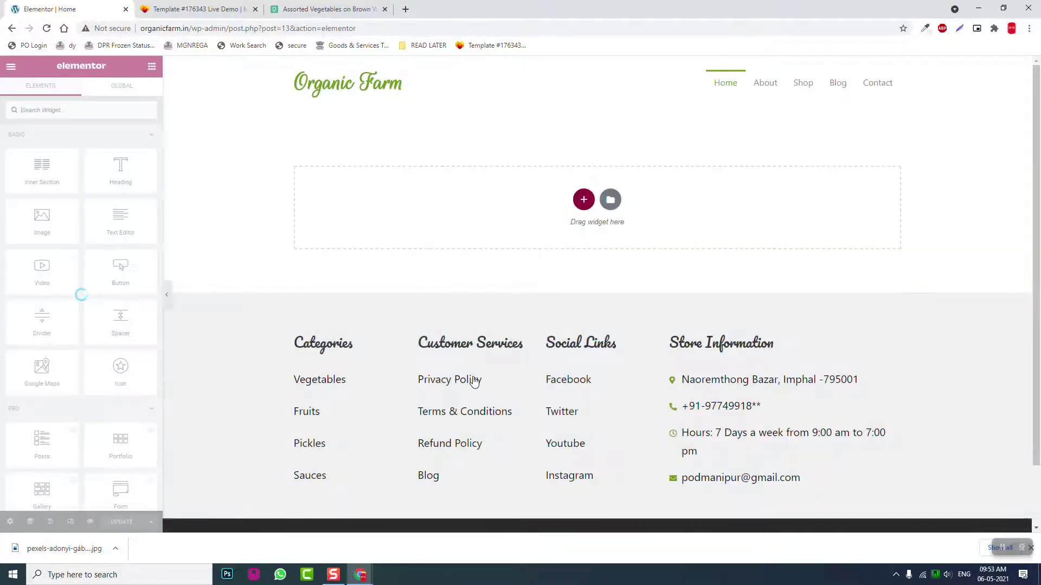
{"action": "left_click", "coordinate": [186, 4]}
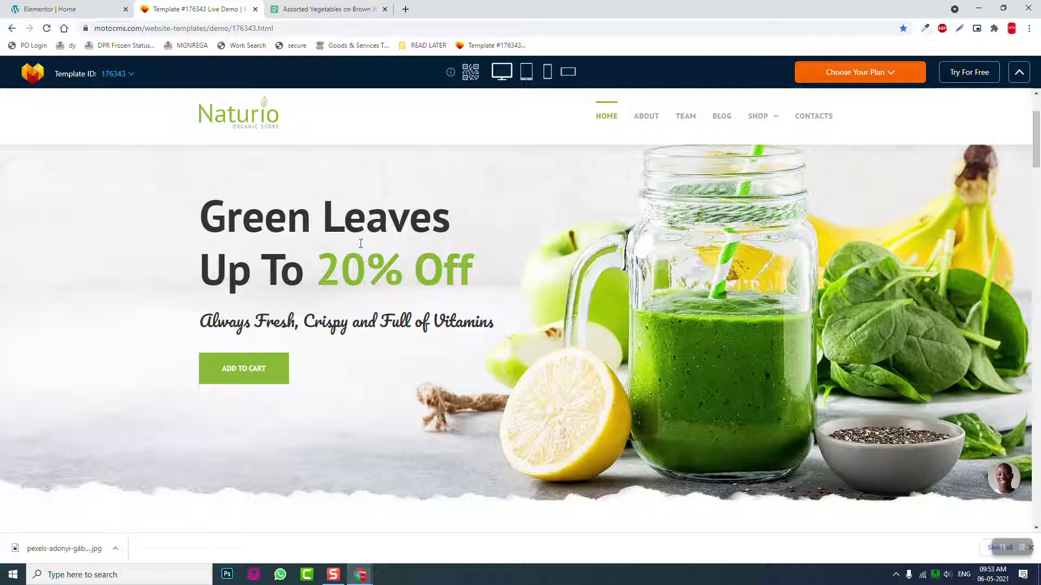
{"action": "left_click", "coordinate": [63, 8]}
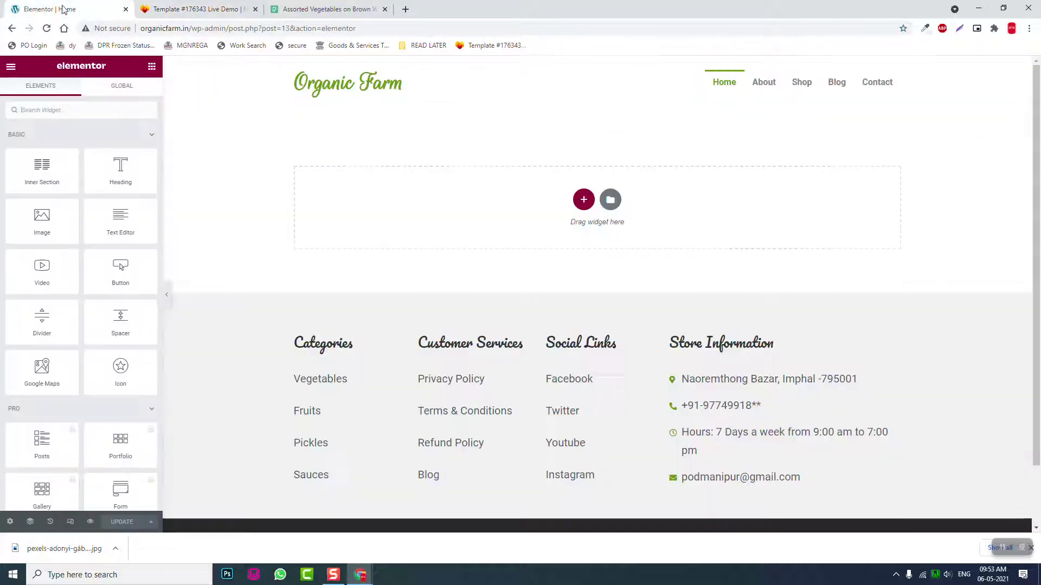
Step: Add a single-column section with its content vertically aligned to Middle
{"action": "left_click", "coordinate": [583, 199]}
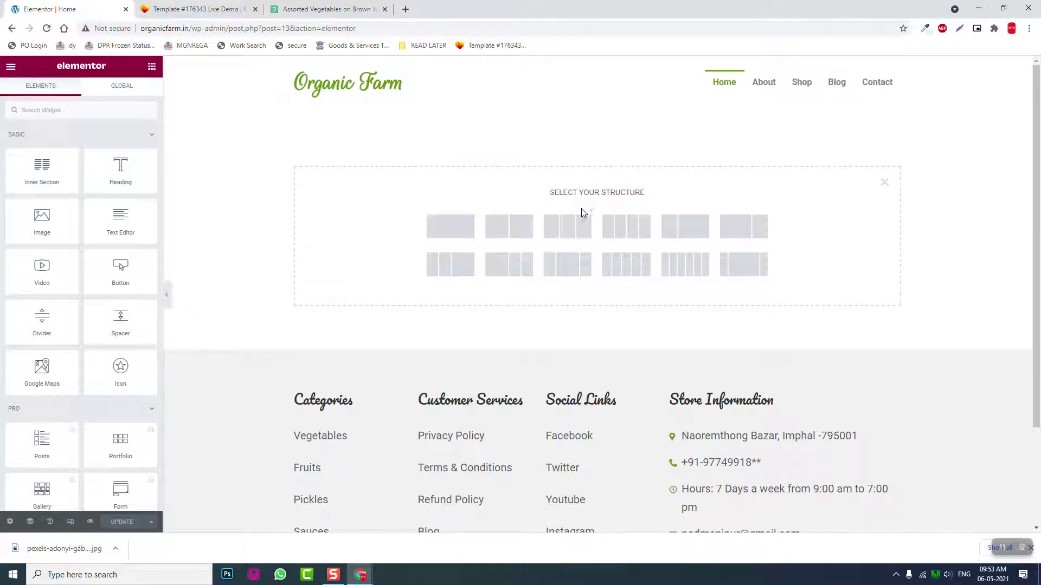
{"action": "left_click", "coordinate": [466, 237]}
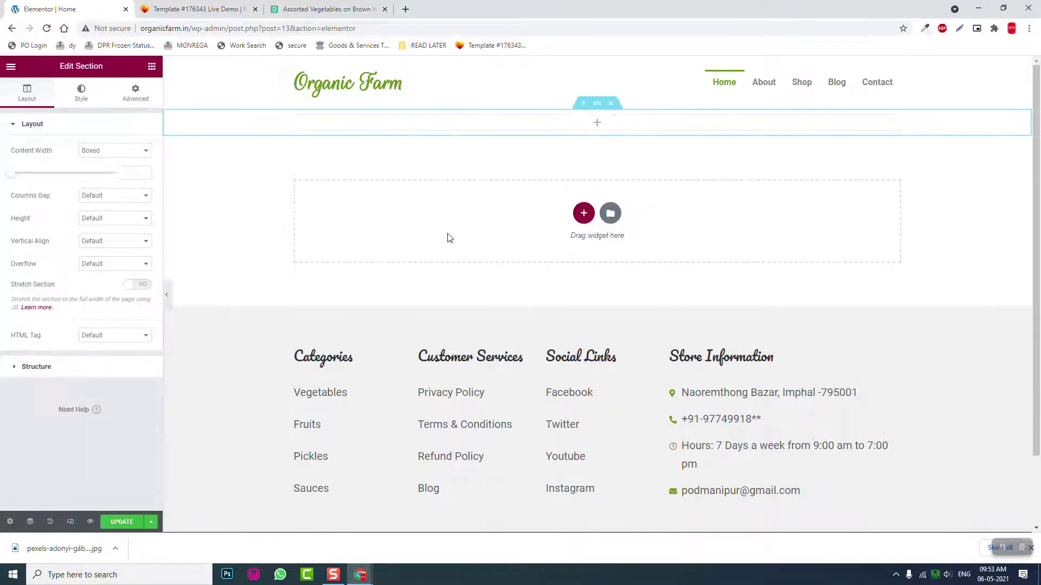
{"action": "left_click", "coordinate": [96, 241]}
{"action": "left_click", "coordinate": [102, 269]}
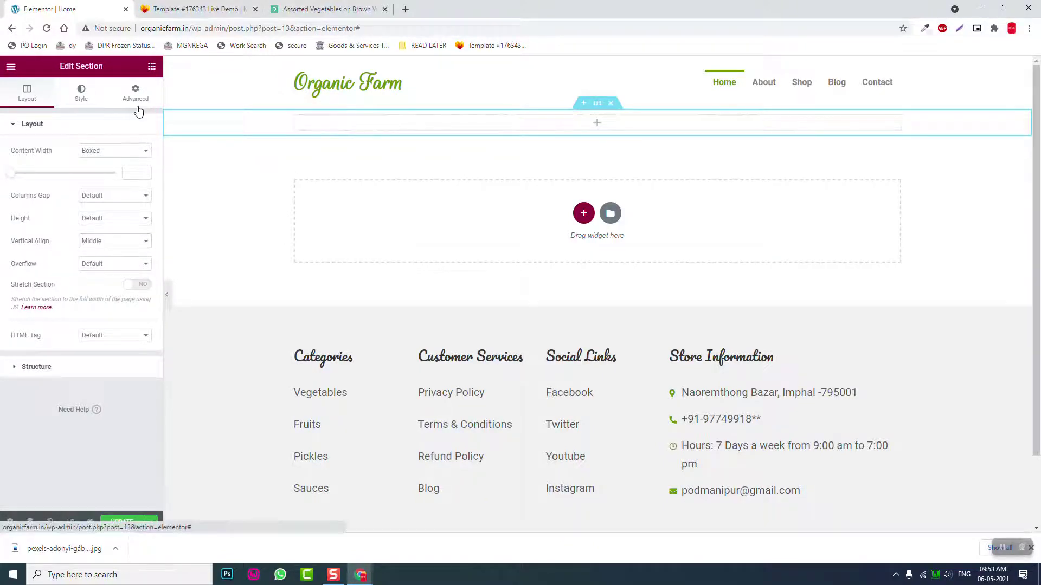
Step: Give the section 250 px top and bottom padding
{"action": "left_click", "coordinate": [135, 103]}
{"action": "double_click", "coordinate": [27, 202]}
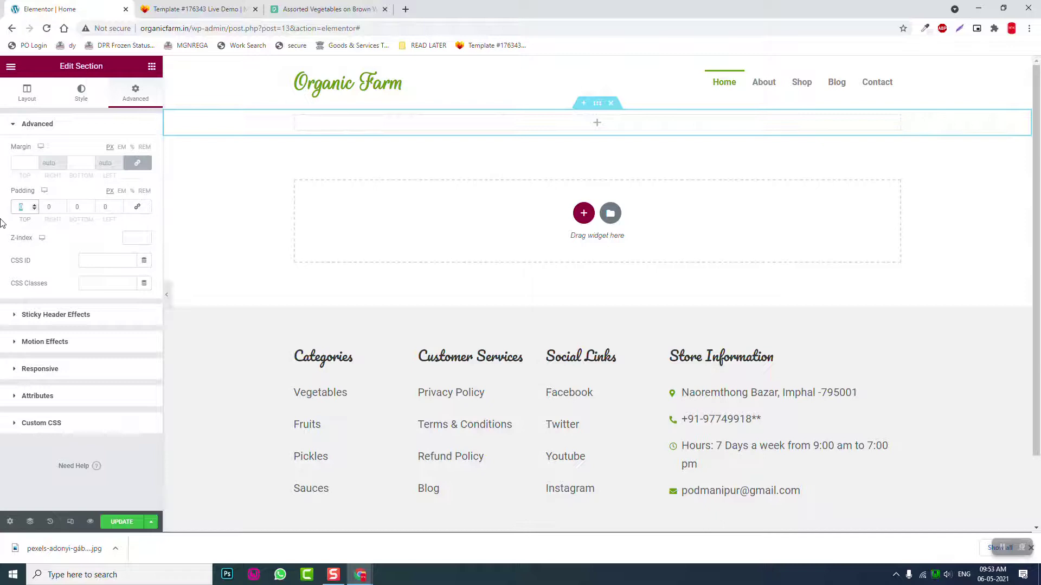
{"action": "type", "text": "250"}
{"action": "key", "text": "Tab"}
{"action": "key", "text": "Tab"}
{"action": "type", "text": "250"}
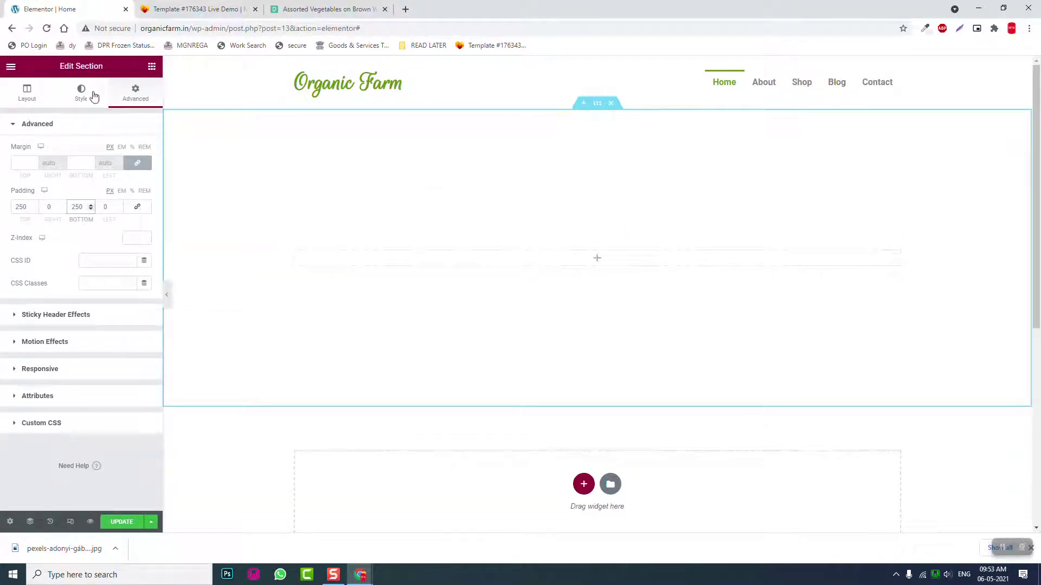
Step: Set the section background to a Classic image and open the media library
{"action": "left_click", "coordinate": [81, 97]}
{"action": "left_click", "coordinate": [81, 96]}
{"action": "left_click", "coordinate": [97, 174]}
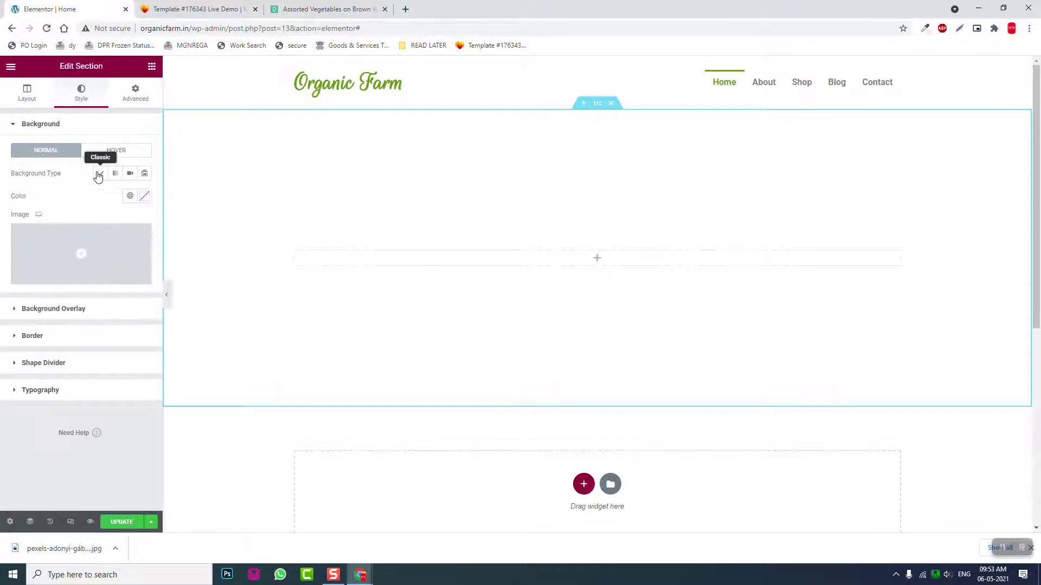
{"action": "left_click", "coordinate": [99, 262]}
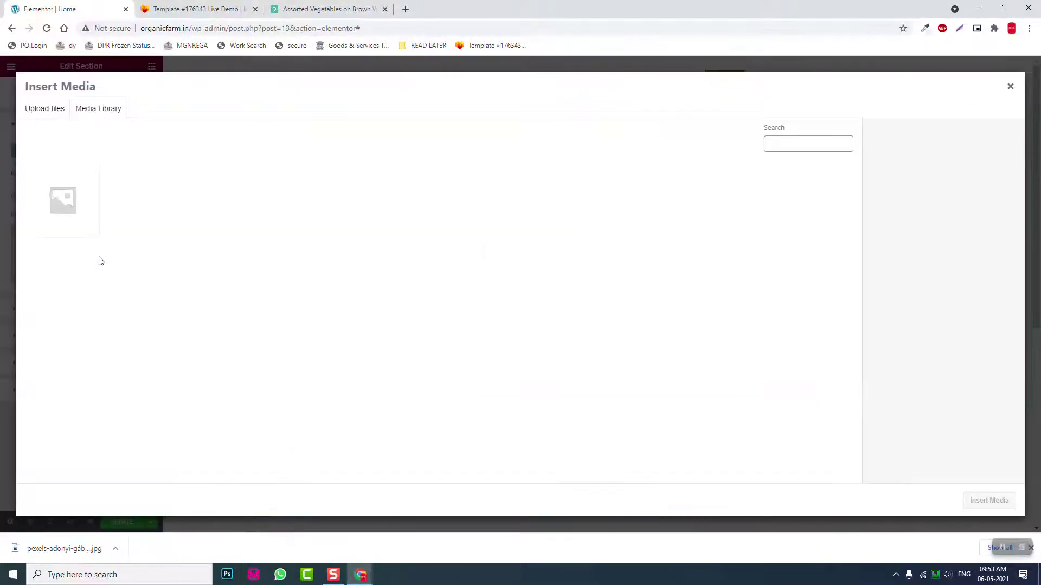
Step: Upload the Pexels vegetables photo pexels-adonyi-gabor-1414651.jpg to the media library
{"action": "left_click", "coordinate": [283, 9]}
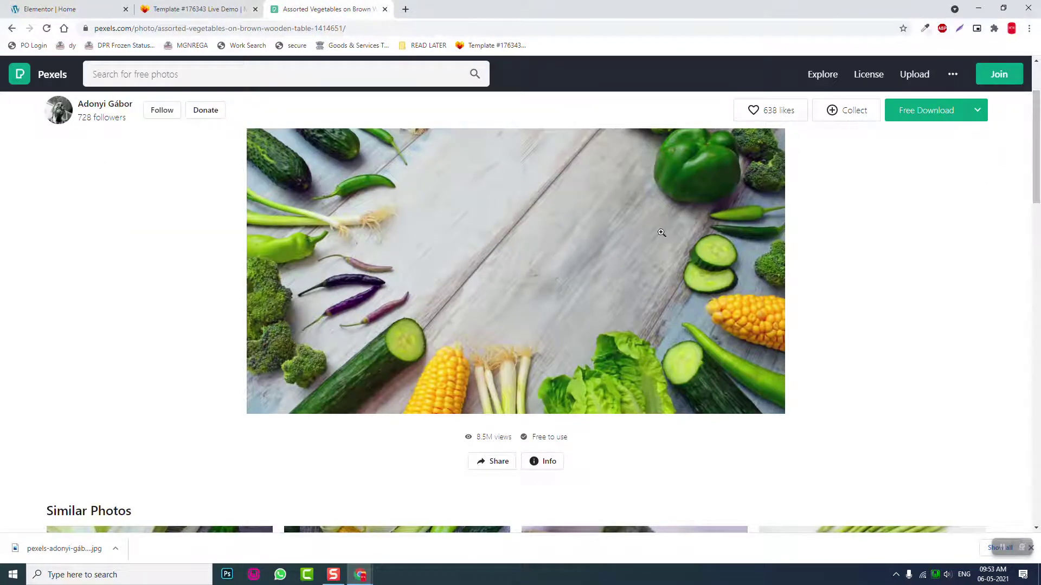
{"action": "scroll", "coordinate": [662, 233], "scroll_direction": "up", "scroll_amount": 3}
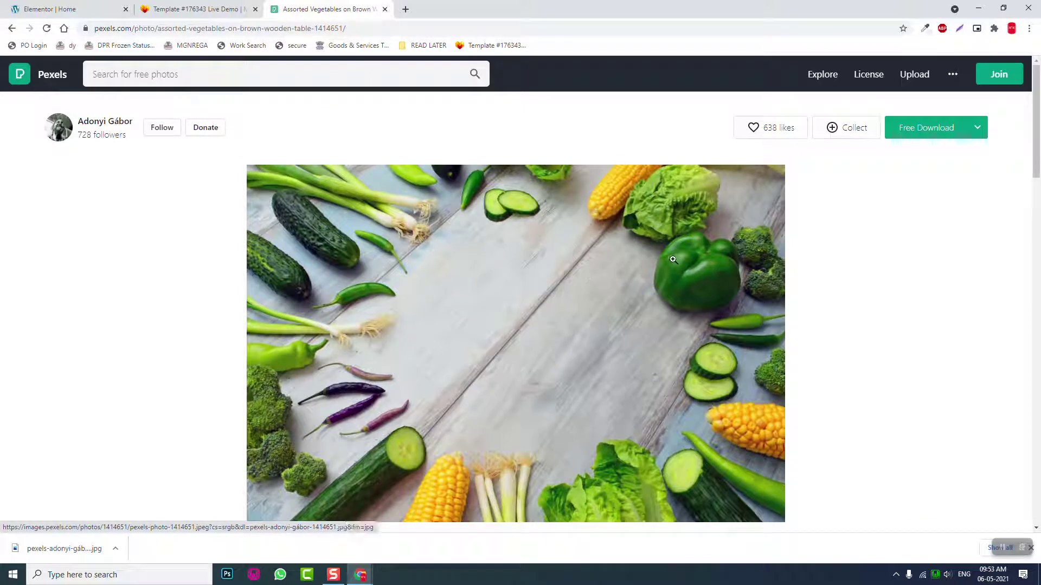
{"action": "scroll", "coordinate": [673, 260], "scroll_direction": "down", "scroll_amount": 1}
{"action": "left_click", "coordinate": [199, 6]}
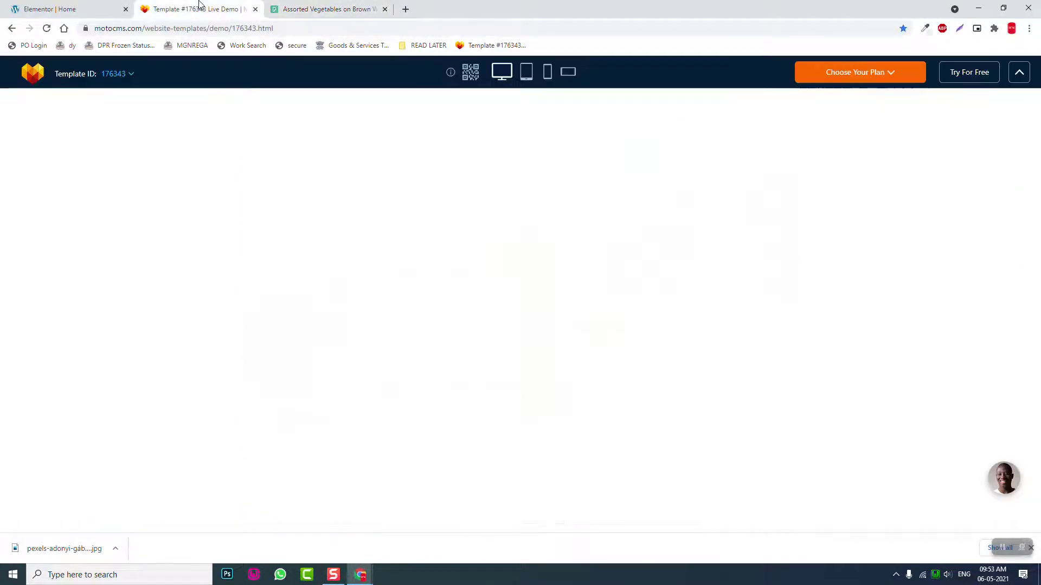
{"action": "left_click", "coordinate": [352, 9]}
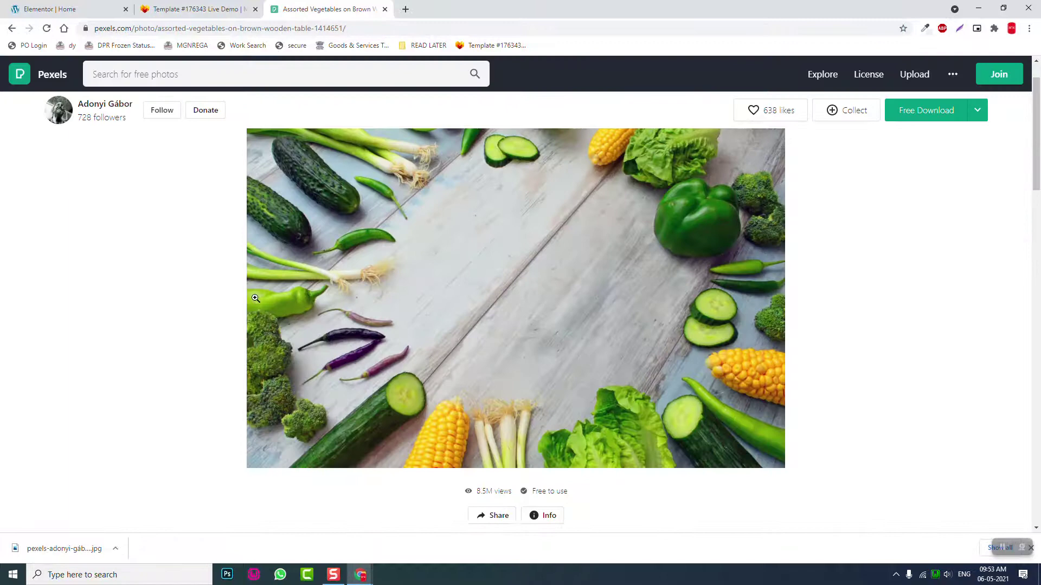
{"action": "left_click", "coordinate": [202, 7]}
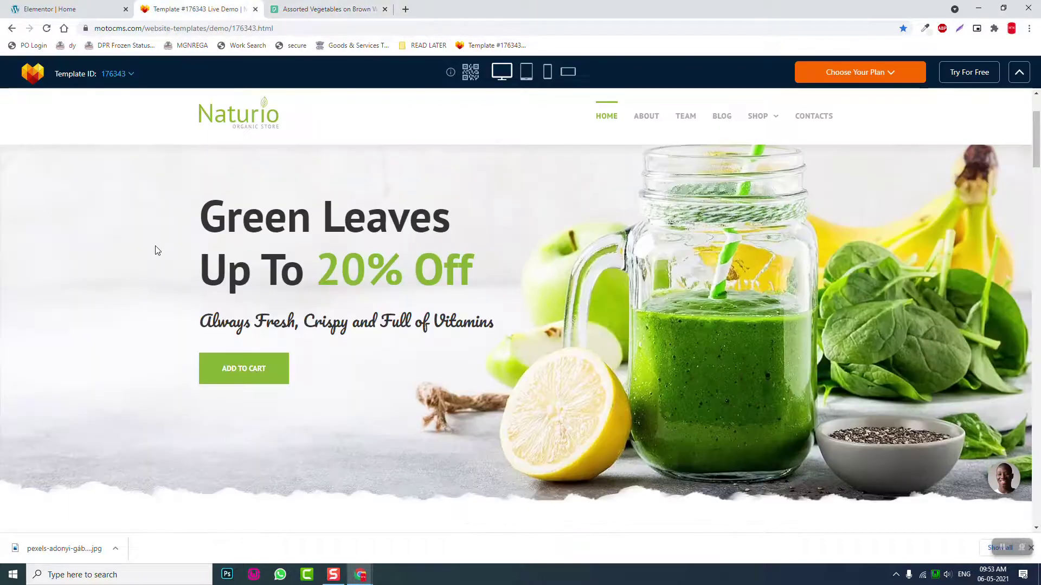
{"action": "left_click", "coordinate": [74, 6]}
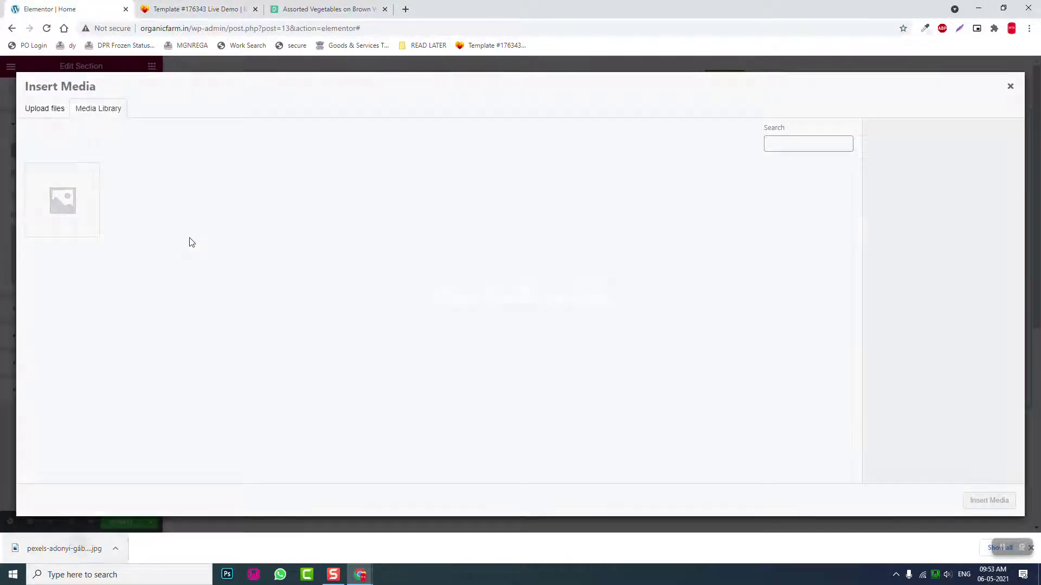
{"action": "left_click_drag", "start_coordinate": [192, 242], "coordinate": [194, 243]}
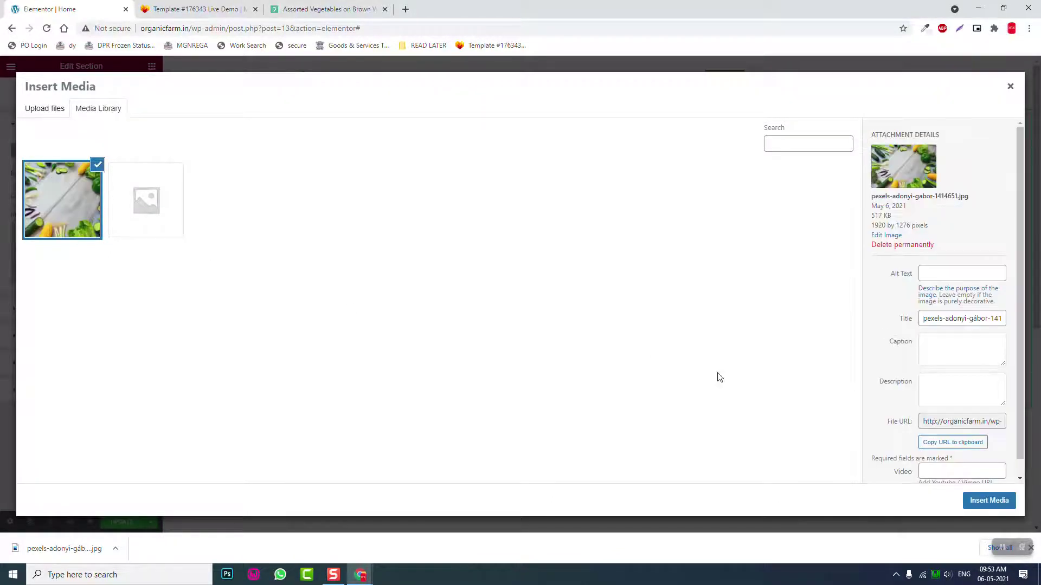
Step: Insert the vegetables photo as background with Cover size, Center Center position and No-repeat
{"action": "left_click", "coordinate": [988, 501]}
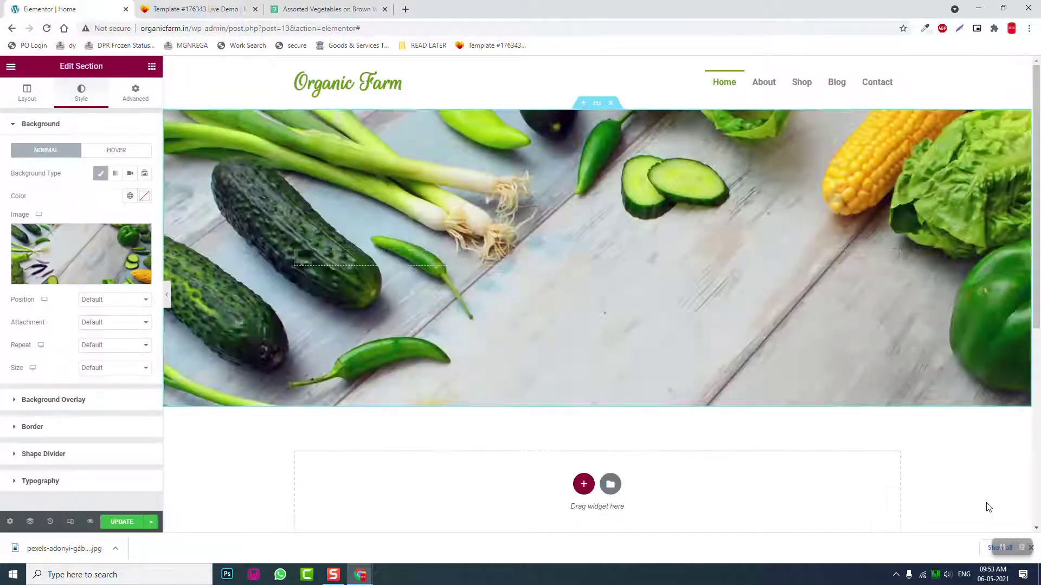
{"action": "left_click", "coordinate": [99, 370]}
{"action": "left_click", "coordinate": [107, 396]}
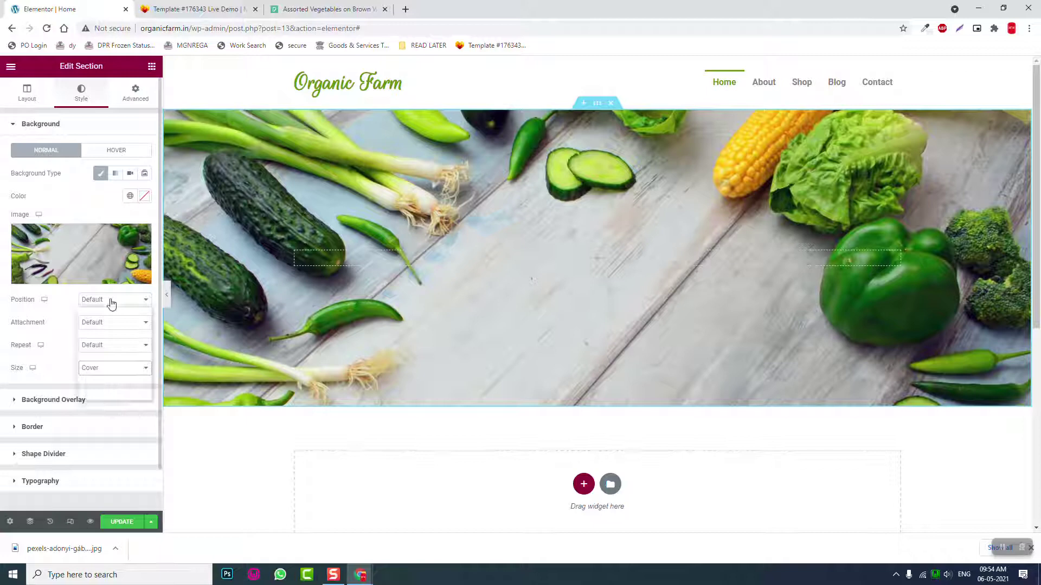
{"action": "left_click", "coordinate": [110, 302]}
{"action": "left_click", "coordinate": [116, 325]}
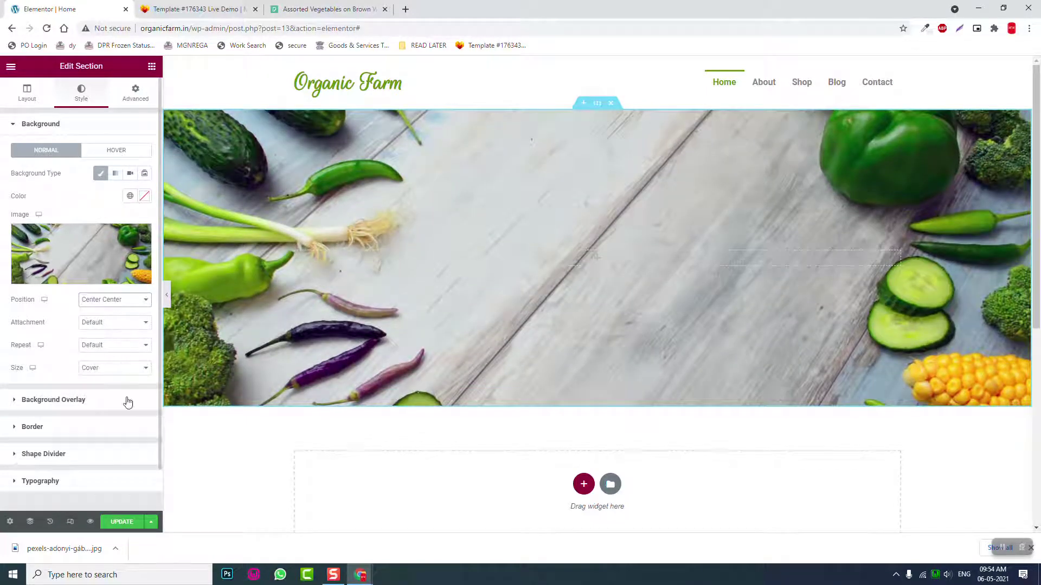
{"action": "left_click", "coordinate": [116, 346]}
{"action": "left_click", "coordinate": [116, 364]}
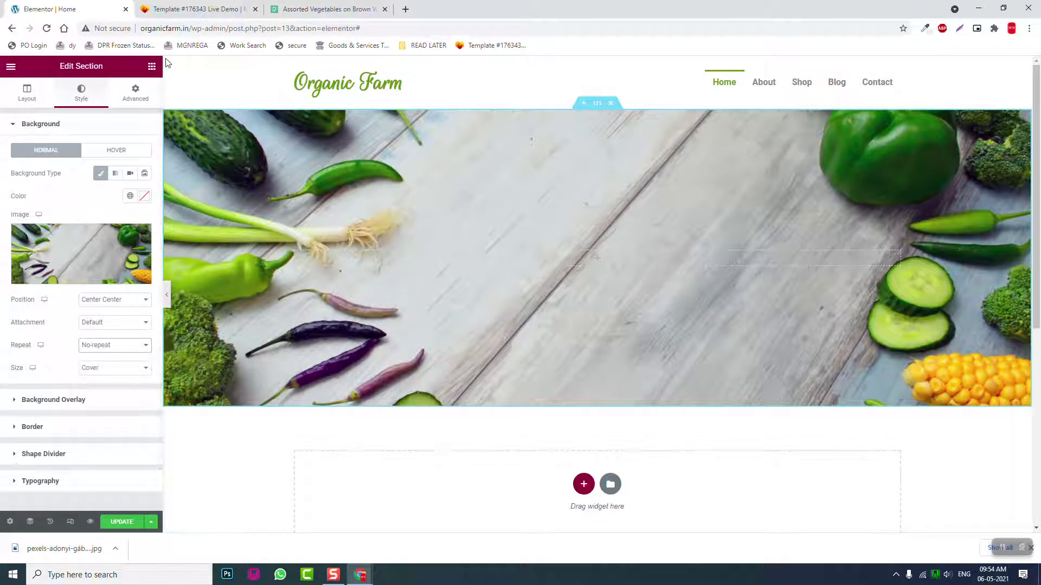
Step: Add a classic white background overlay to the section
{"action": "left_click", "coordinate": [66, 401]}
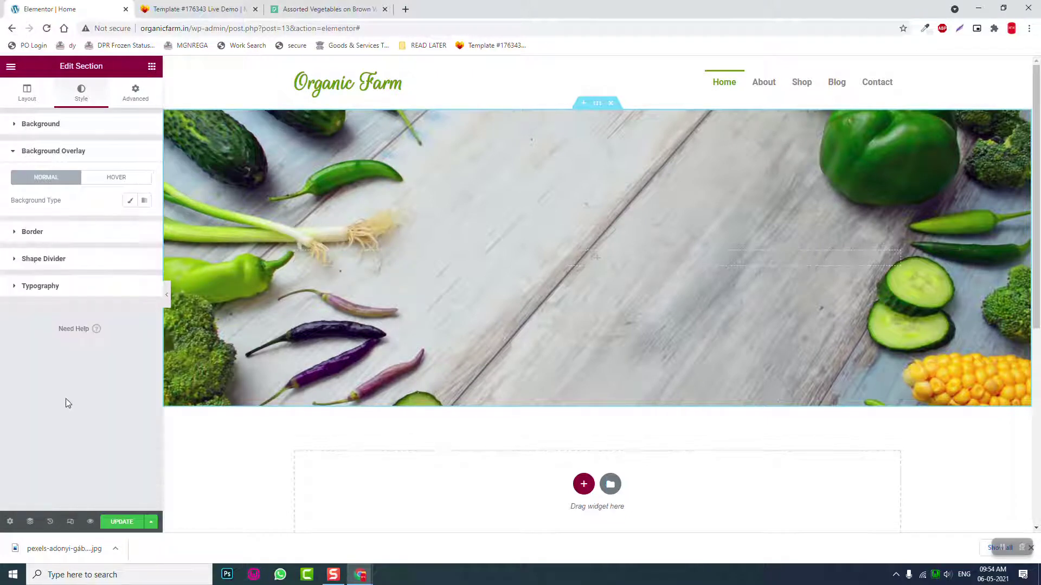
{"action": "left_click", "coordinate": [129, 201]}
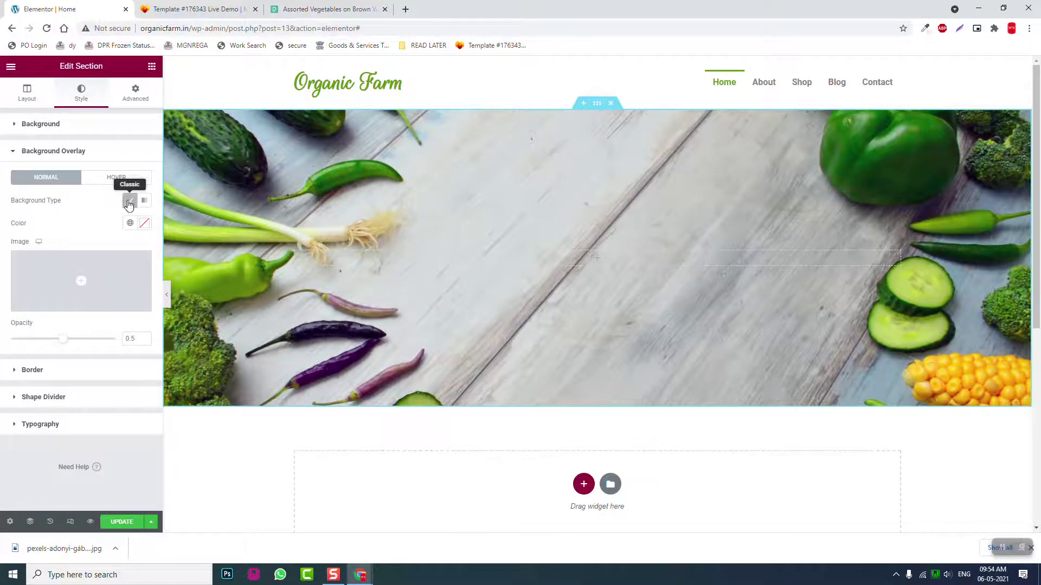
{"action": "left_click", "coordinate": [145, 225]}
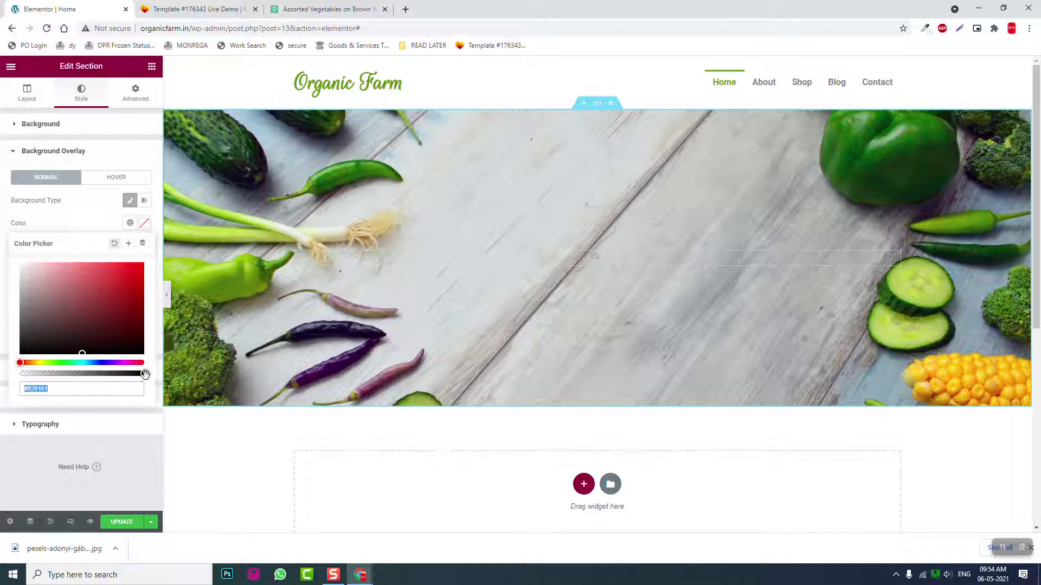
{"action": "left_click_drag", "start_coordinate": [56, 283], "coordinate": [0, 233]}
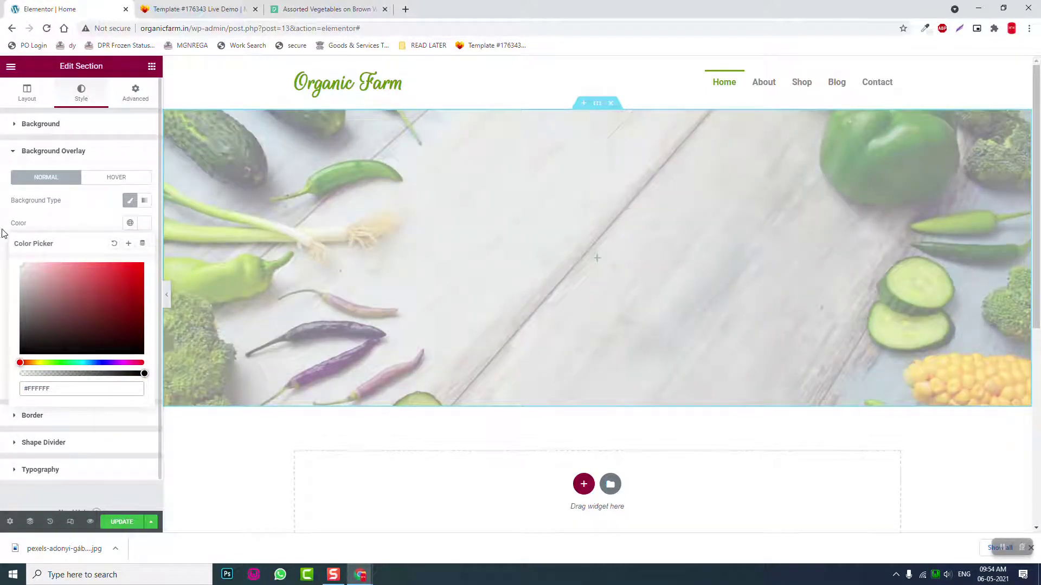
{"action": "left_click", "coordinate": [72, 222]}
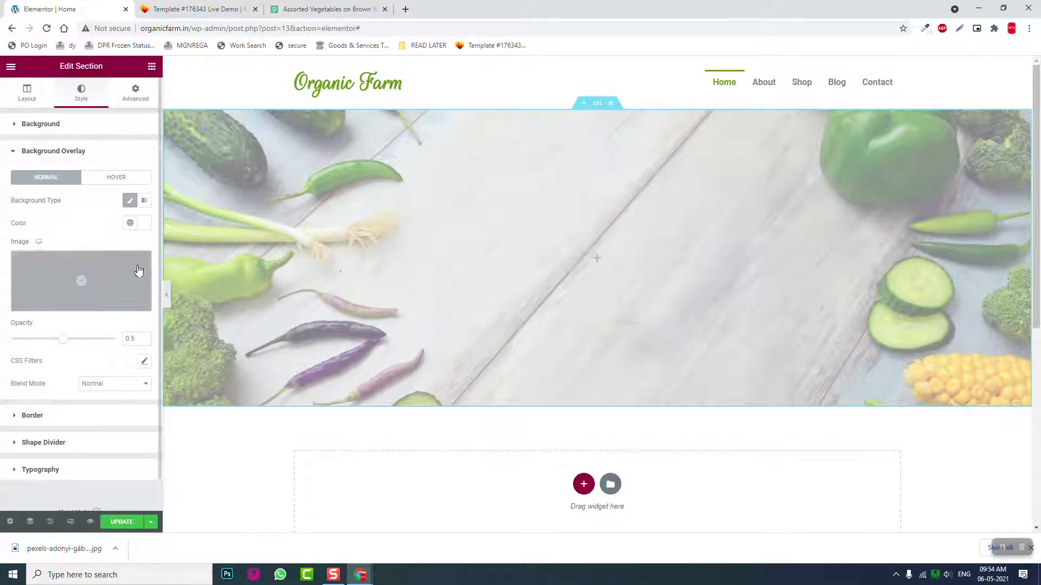
Step: Switch the overlay to a gradient whose second colour is fully transparent
{"action": "left_click", "coordinate": [144, 202]}
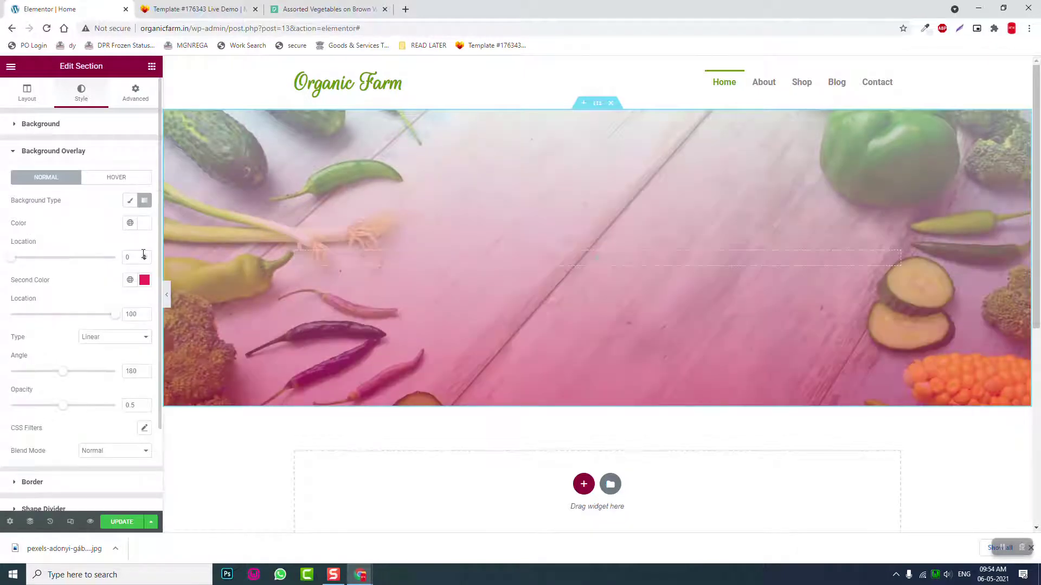
{"action": "left_click", "coordinate": [145, 284]}
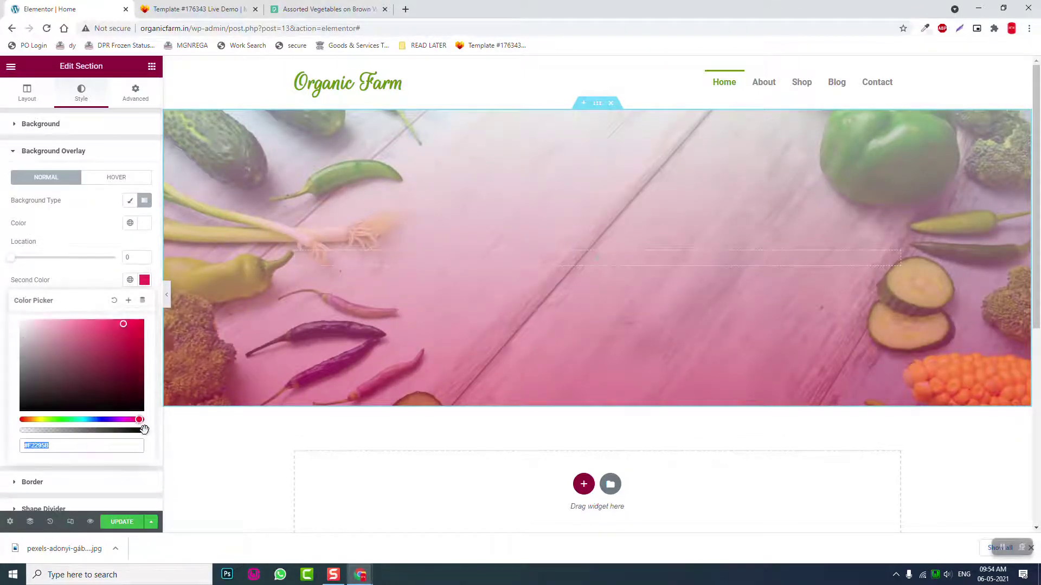
{"action": "left_click_drag", "start_coordinate": [144, 431], "coordinate": [1, 416]}
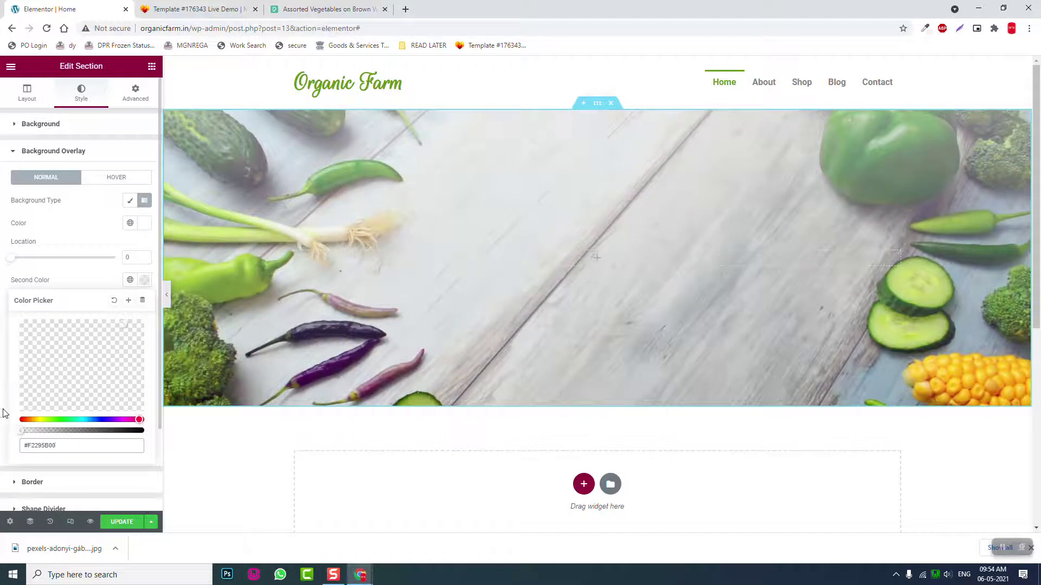
{"action": "left_click", "coordinate": [91, 288]}
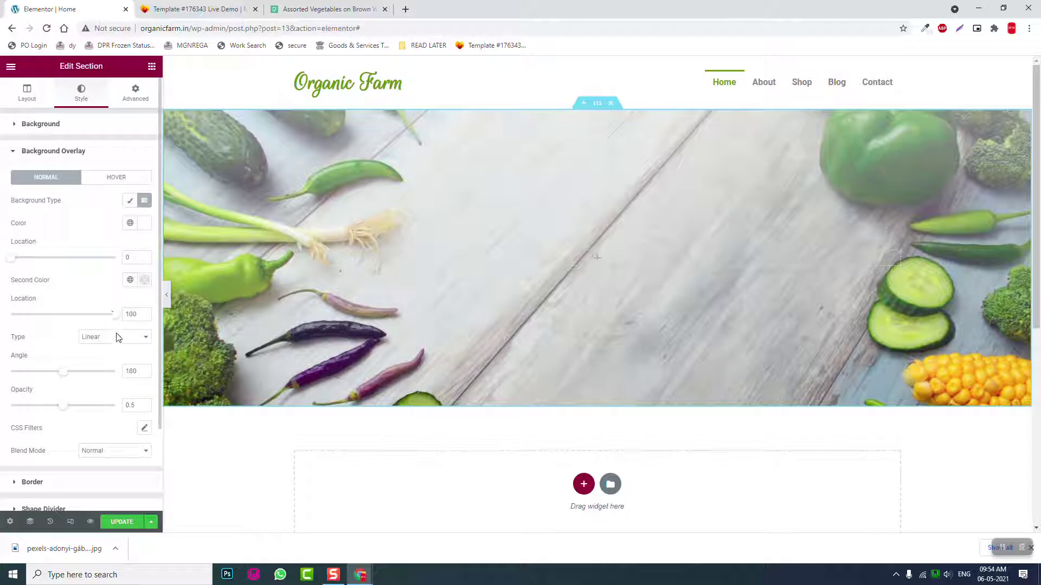
{"action": "left_click", "coordinate": [111, 338]}
Step: Make the overlay gradient radial and raise its opacity to 1
{"action": "left_click", "coordinate": [113, 348]}
{"action": "key", "text": "Down"}
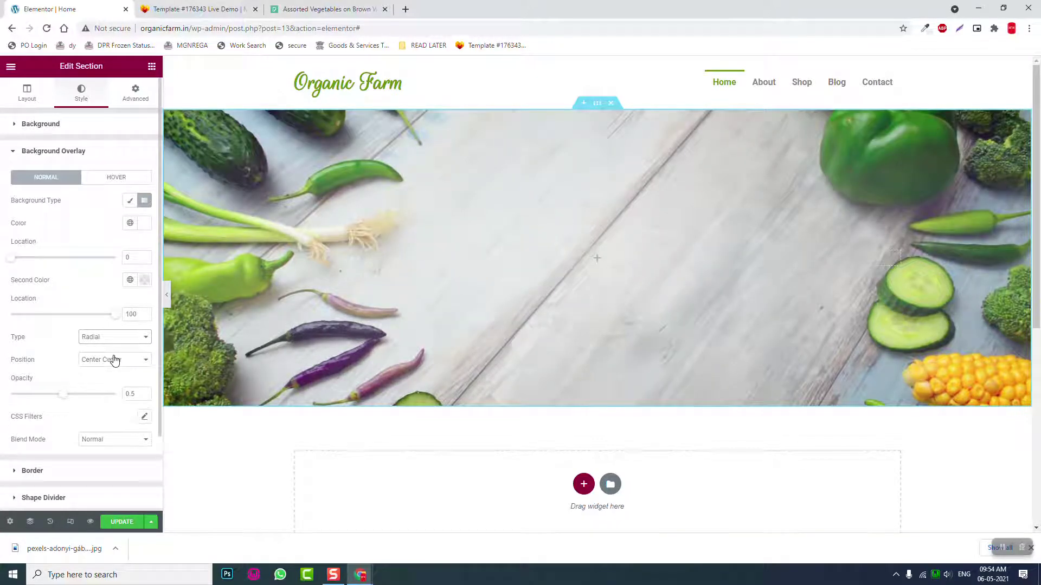
{"action": "left_click_drag", "start_coordinate": [115, 316], "coordinate": [89, 320]}
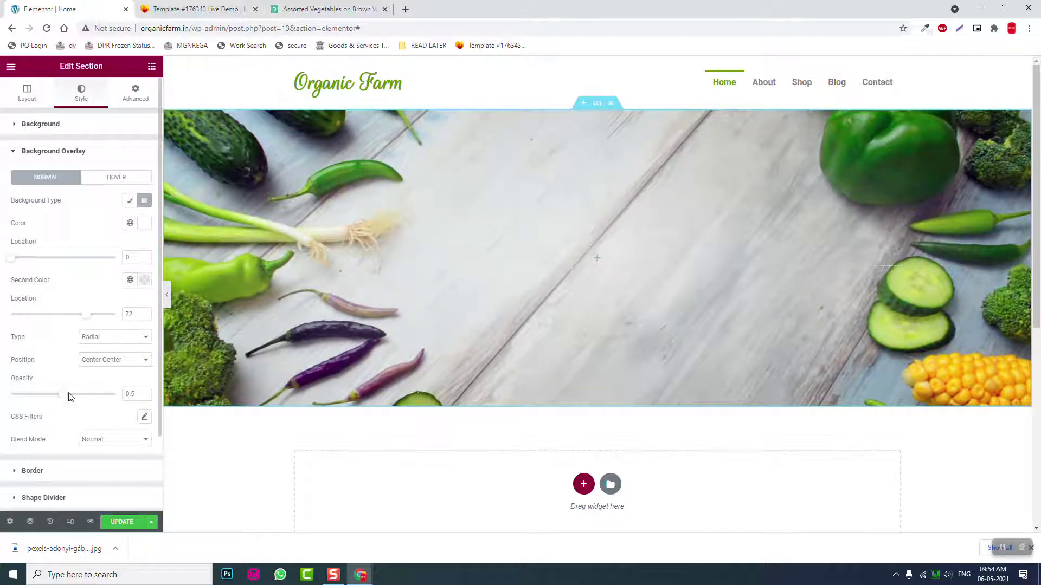
{"action": "left_click_drag", "start_coordinate": [64, 394], "coordinate": [129, 397]}
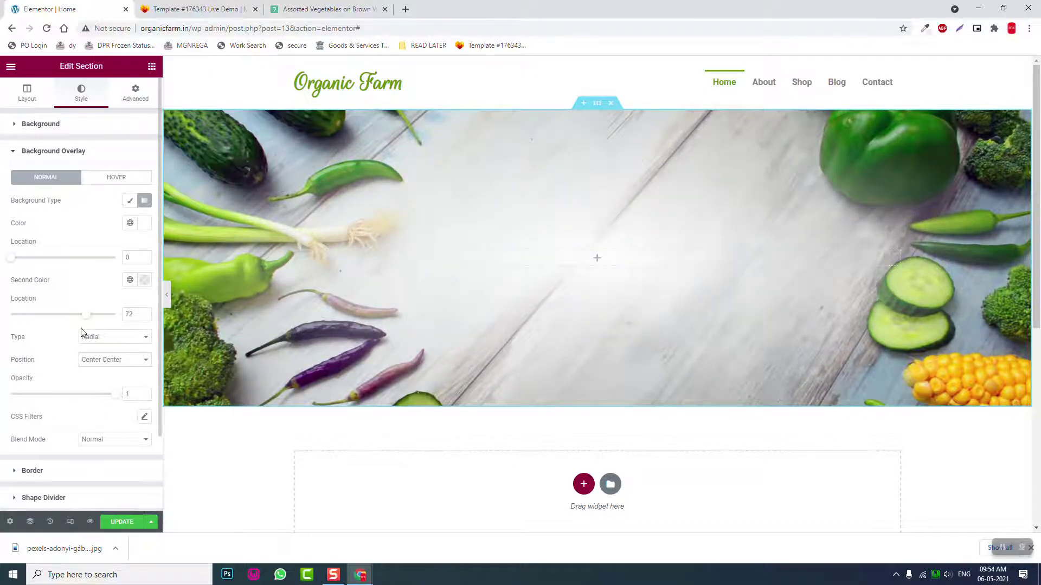
Step: Adjust the gradient colour stop locations to 8 and 57 for a soft central glow
{"action": "mouse_move", "coordinate": [84, 321]}
{"action": "left_mouse_down"}
{"action": "mouse_move", "coordinate": [65, 323]}
{"action": "mouse_move", "coordinate": [84, 324]}
{"action": "left_mouse_up"}
{"action": "left_click_drag", "start_coordinate": [13, 259], "coordinate": [33, 268]}
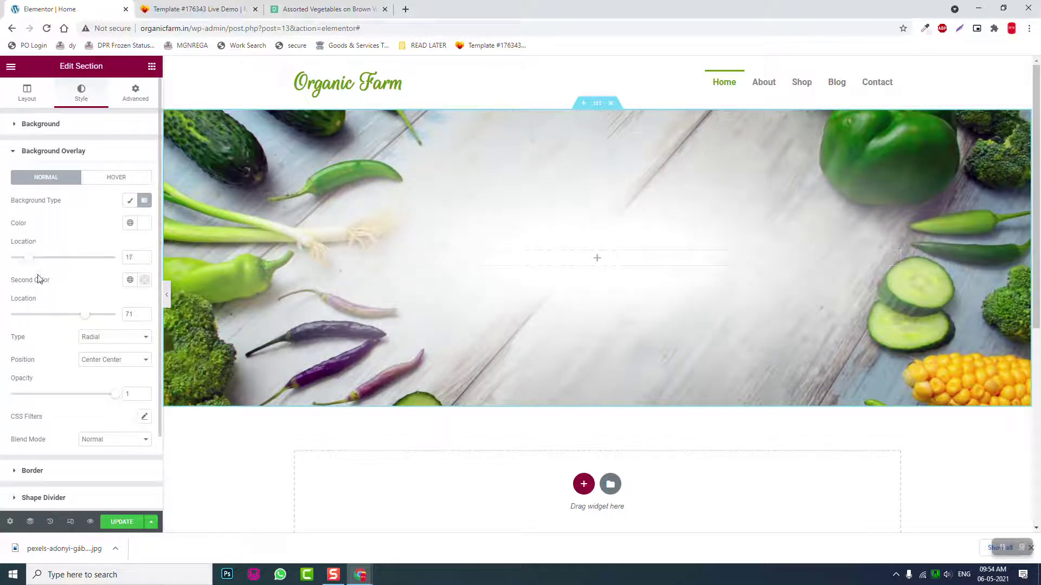
{"action": "mouse_move", "coordinate": [86, 320]}
{"action": "left_mouse_down"}
{"action": "mouse_move", "coordinate": [95, 320]}
{"action": "mouse_move", "coordinate": [85, 319]}
{"action": "left_mouse_up"}
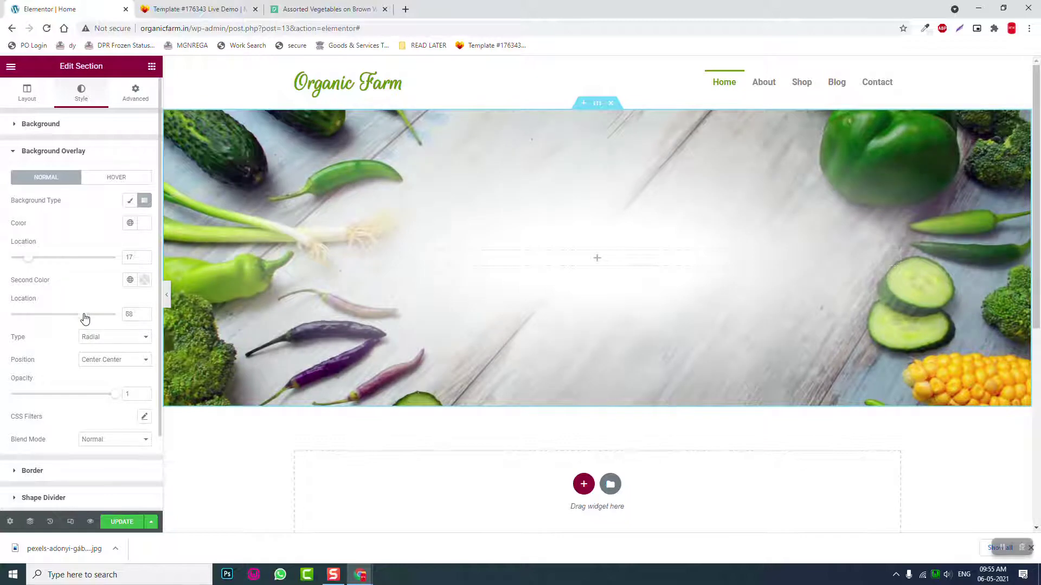
{"action": "mouse_move", "coordinate": [27, 257]}
{"action": "left_mouse_down"}
{"action": "mouse_move", "coordinate": [50, 261]}
{"action": "mouse_move", "coordinate": [20, 266]}
{"action": "left_mouse_up"}
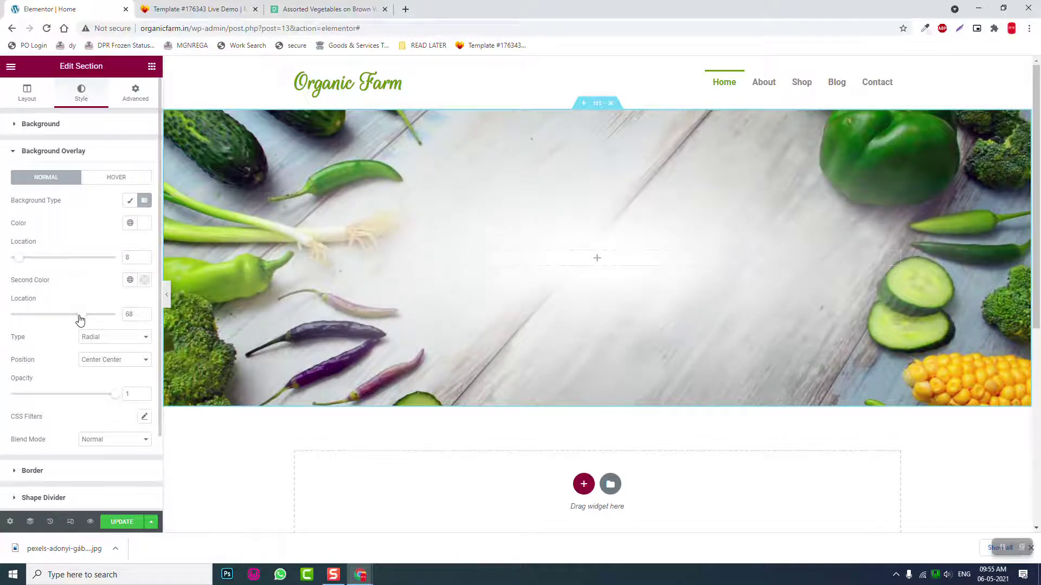
{"action": "mouse_move", "coordinate": [76, 318]}
{"action": "left_mouse_down"}
{"action": "mouse_move", "coordinate": [96, 317]}
{"action": "mouse_move", "coordinate": [70, 320]}
{"action": "left_mouse_up"}
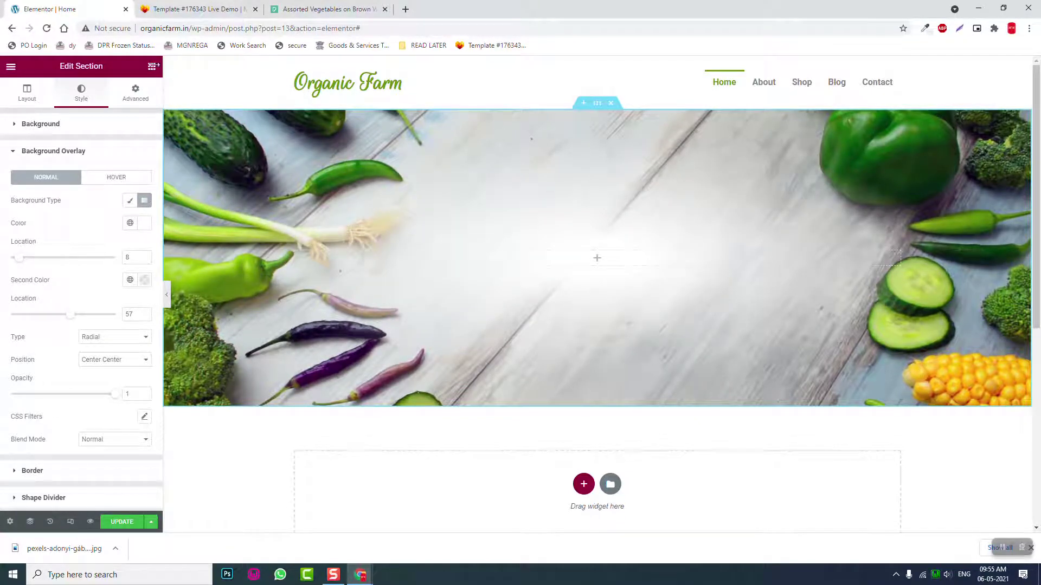
Step: Drop a Heading widget into the hero, centred and set to H4
{"action": "left_click", "coordinate": [152, 66]}
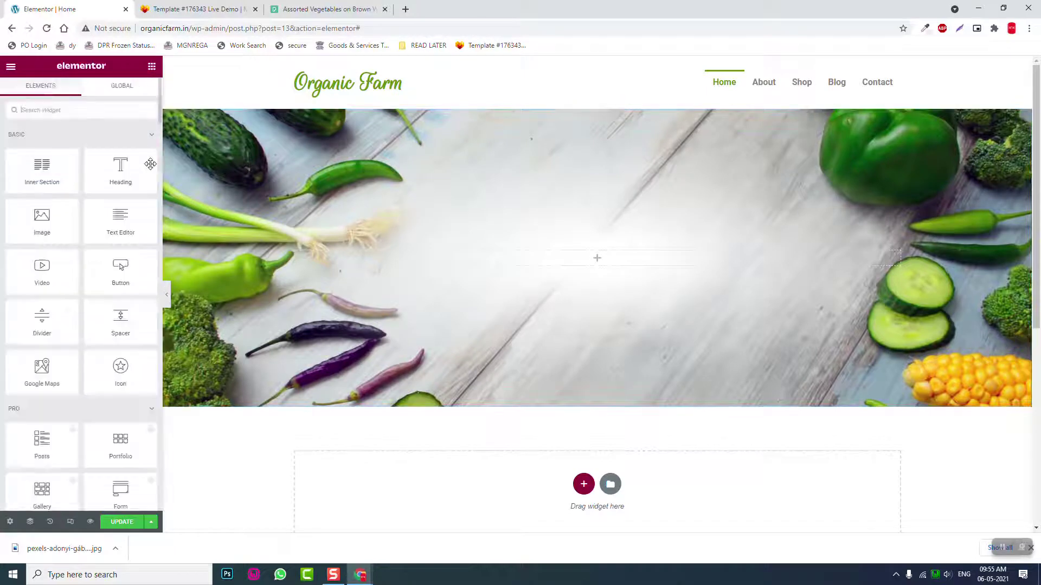
{"action": "left_click_drag", "start_coordinate": [119, 169], "coordinate": [615, 263]}
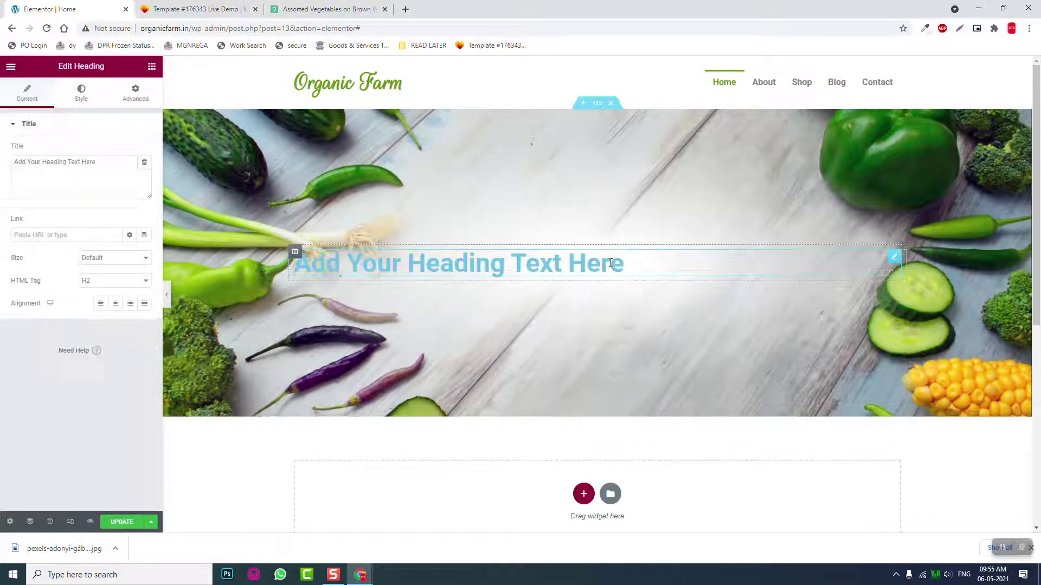
{"action": "left_click", "coordinate": [120, 305]}
{"action": "left_click", "coordinate": [116, 280]}
{"action": "left_click", "coordinate": [112, 320]}
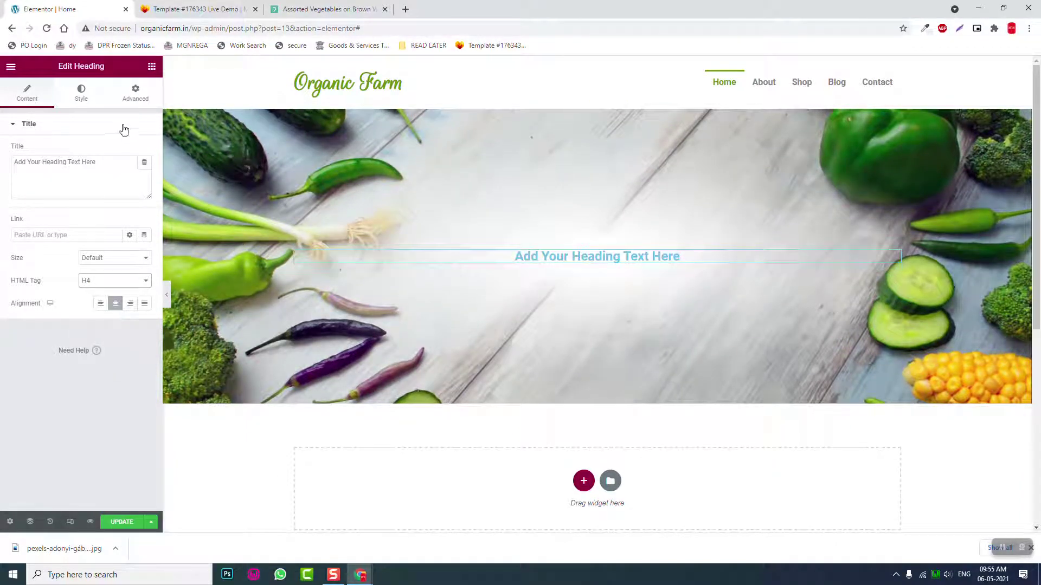
Step: Start replacing the placeholder title with 'Fresh Fruits', correcting the typo
{"action": "triple_click", "coordinate": [112, 174]}
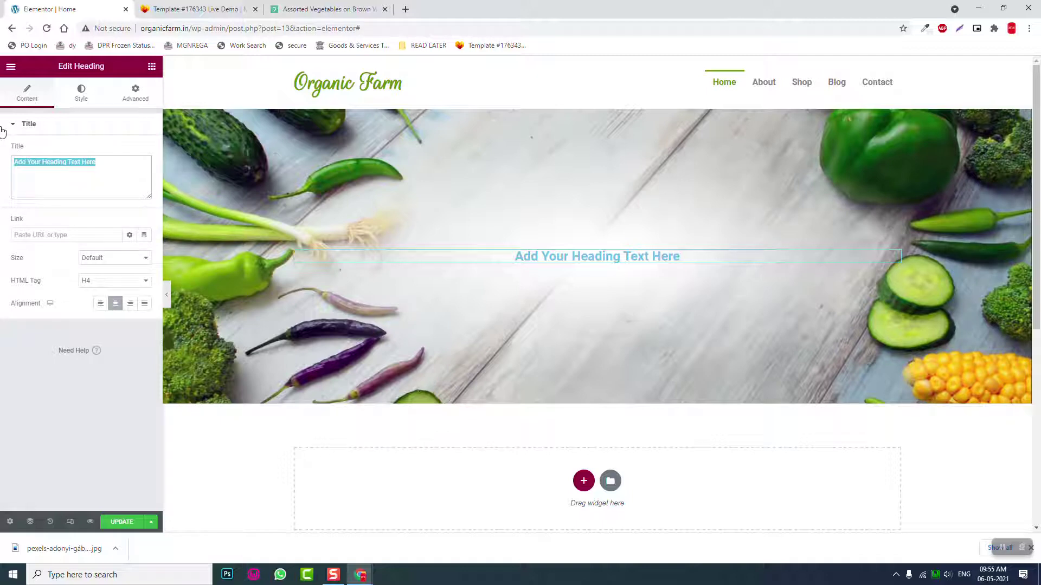
{"action": "type", "text": "Fres"}
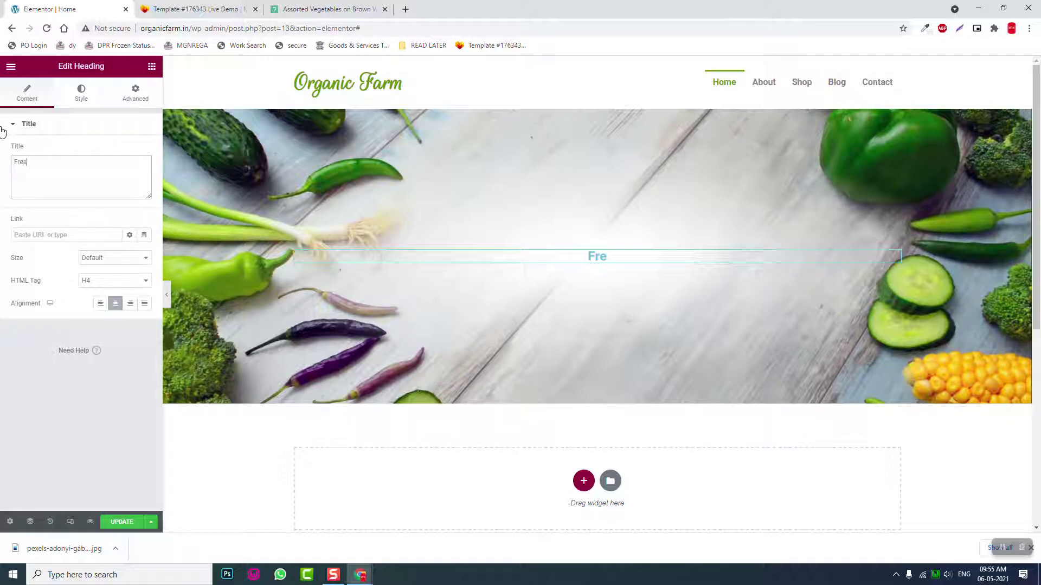
{"action": "type", "text": "h Fruits & Vegetables"}
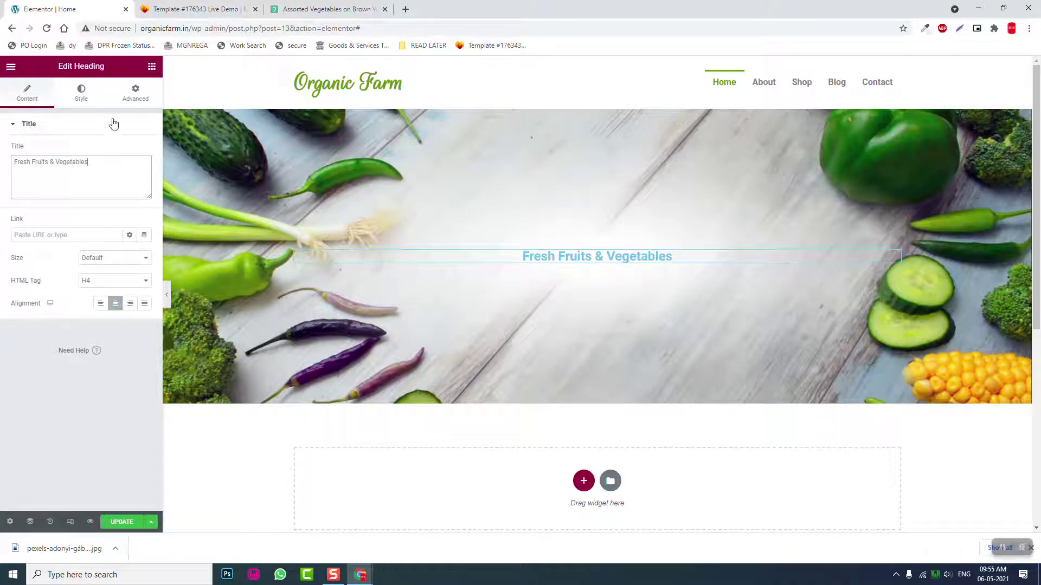
Step: Finish the title 'Fresh Fruits & Vegetables' and colour it dark grey #3A3B3C
{"action": "left_click", "coordinate": [85, 96]}
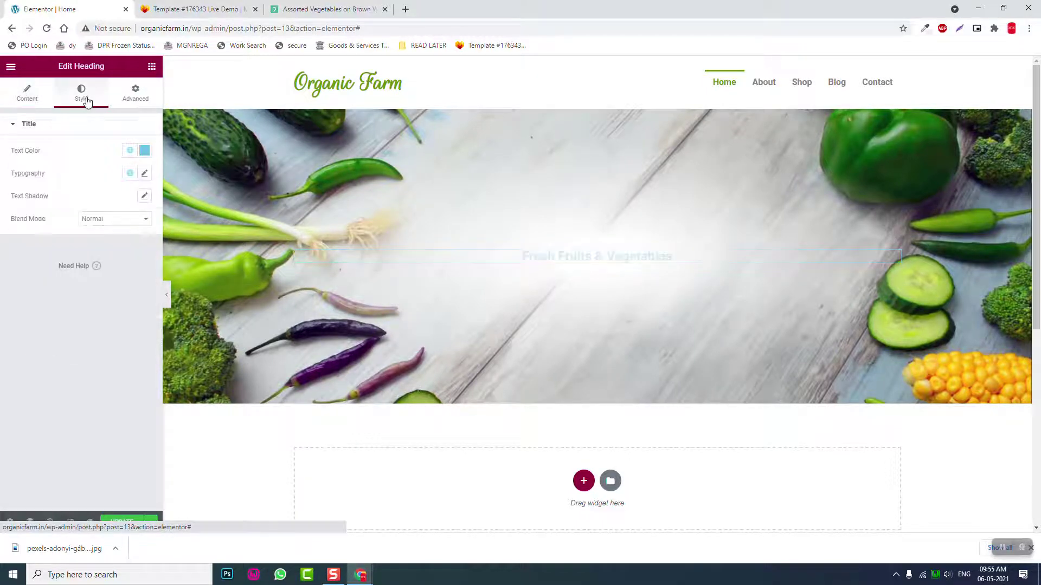
{"action": "left_click", "coordinate": [145, 155]}
{"action": "left_click", "coordinate": [24, 259]}
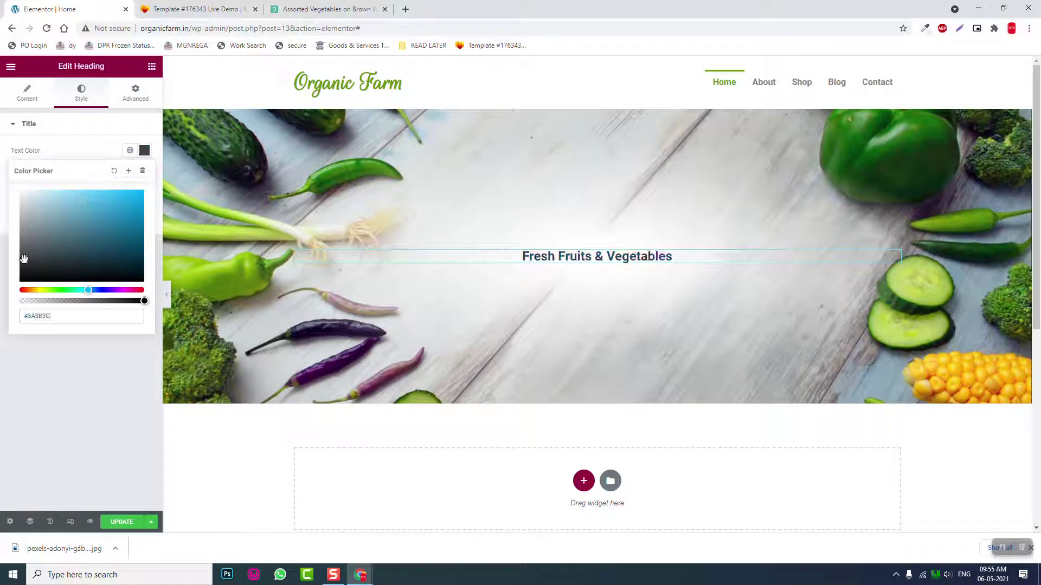
{"action": "left_click", "coordinate": [41, 351]}
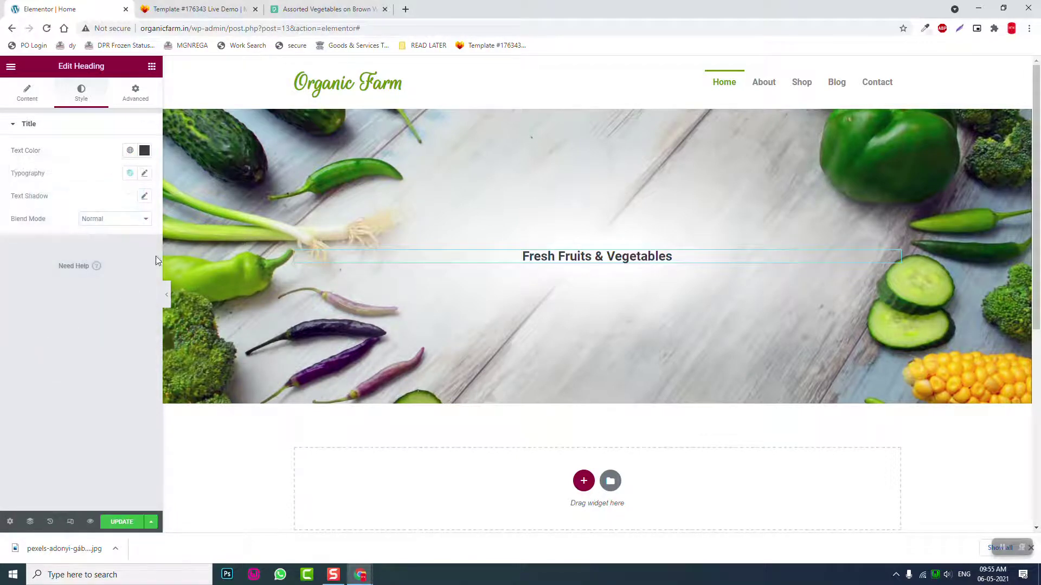
Step: Set the heading typography to Roboto Condensed at size 40
{"action": "left_click", "coordinate": [144, 173]}
{"action": "left_click", "coordinate": [116, 223]}
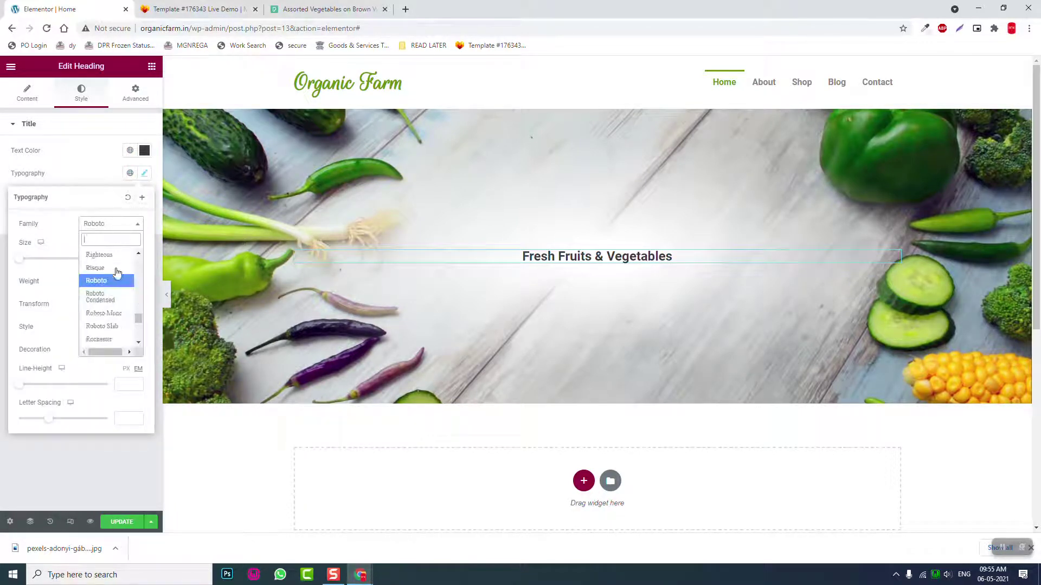
{"action": "left_click", "coordinate": [116, 299]}
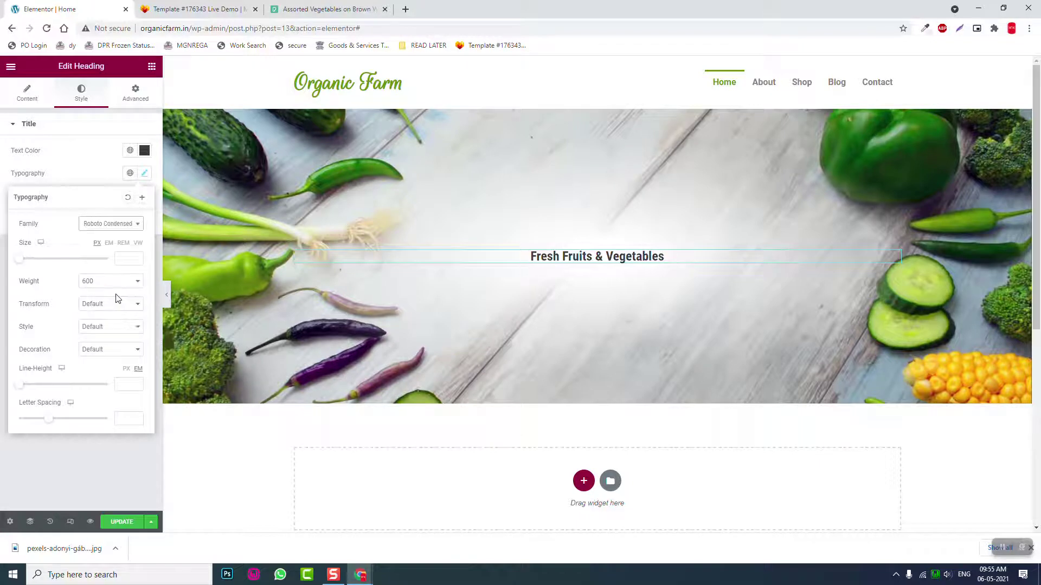
{"action": "left_click", "coordinate": [126, 258]}
{"action": "type", "text": "40"}
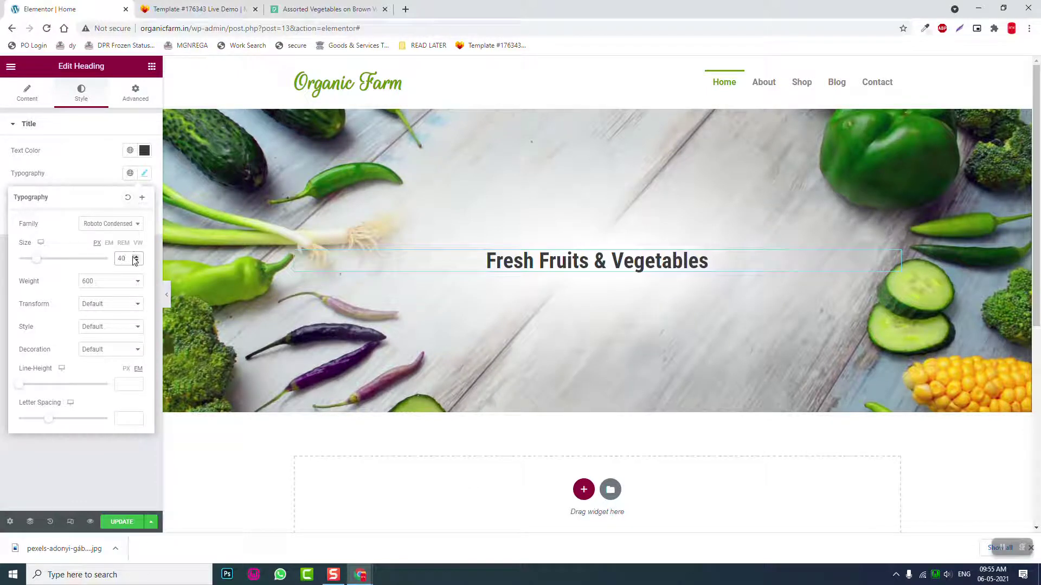
{"action": "left_click", "coordinate": [85, 445]}
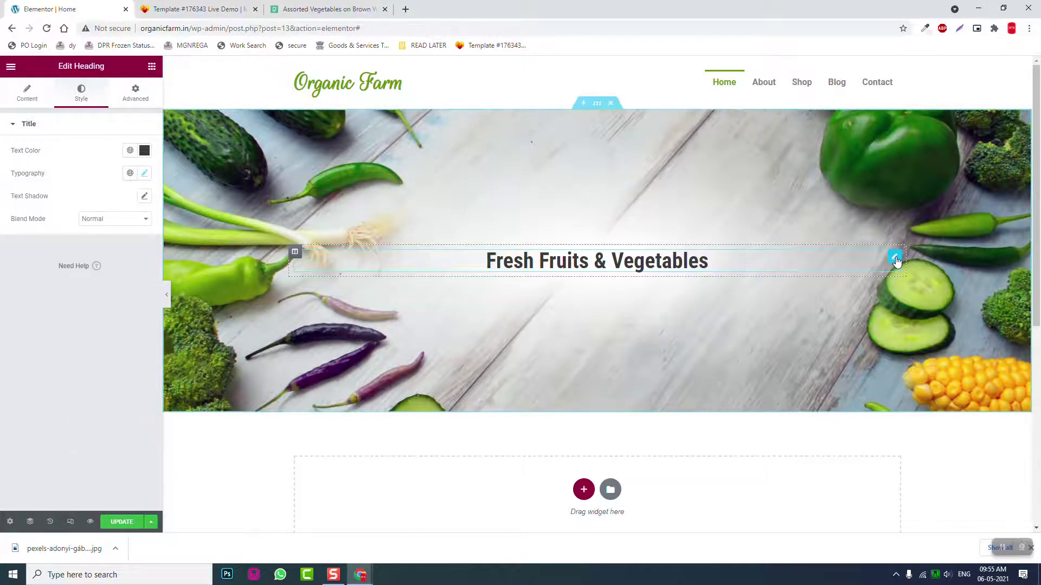
Step: Duplicate the Fresh Fruits & Vegetables heading and give the copy a different heading level
{"action": "right_click", "coordinate": [893, 257]}
{"action": "left_click", "coordinate": [925, 283]}
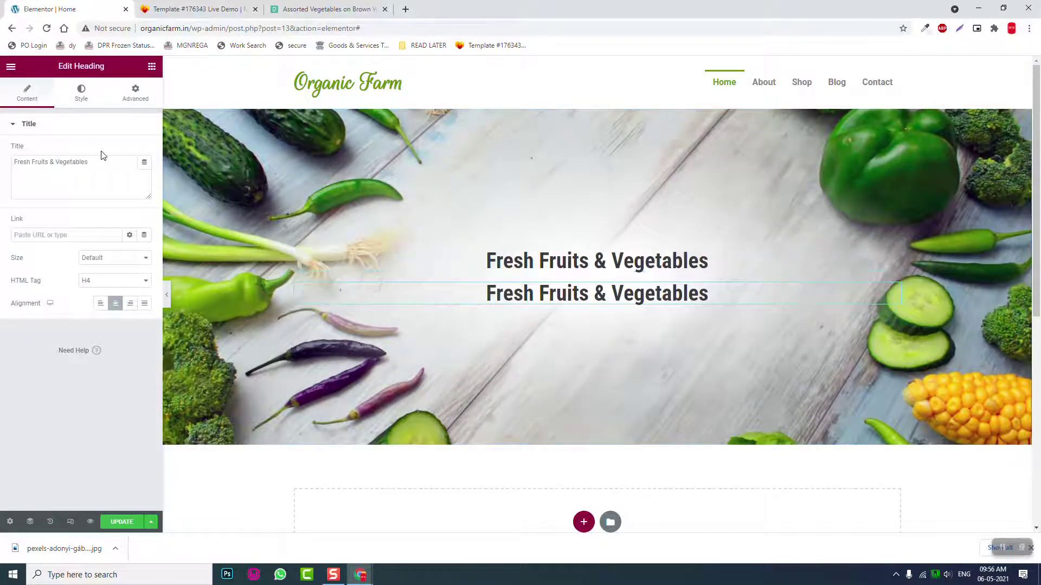
{"action": "left_click", "coordinate": [106, 282]}
{"action": "left_click", "coordinate": [105, 300]}
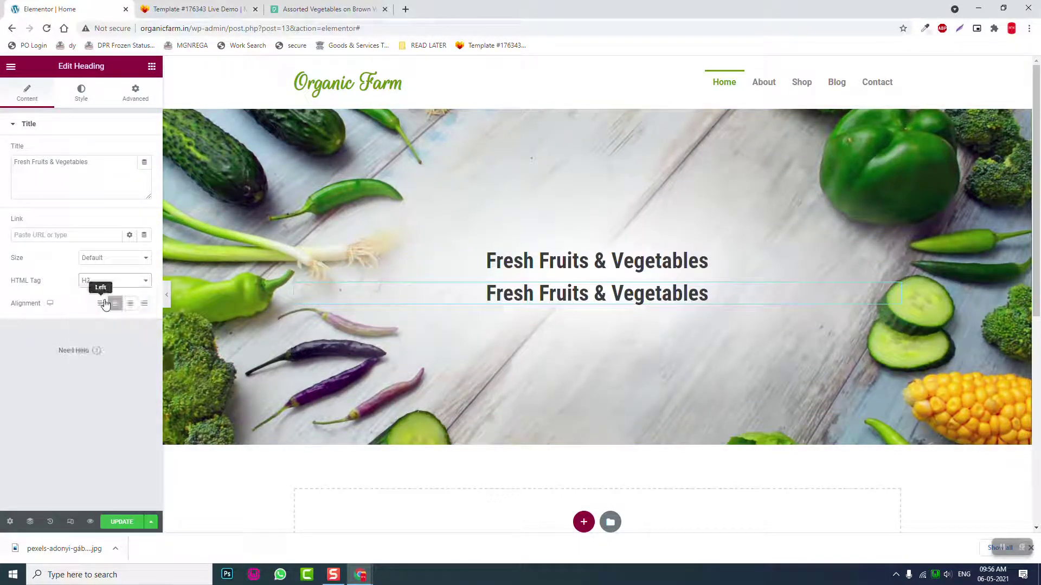
Step: Set the copied heading's text colour to green #679509
{"action": "left_click", "coordinate": [84, 97]}
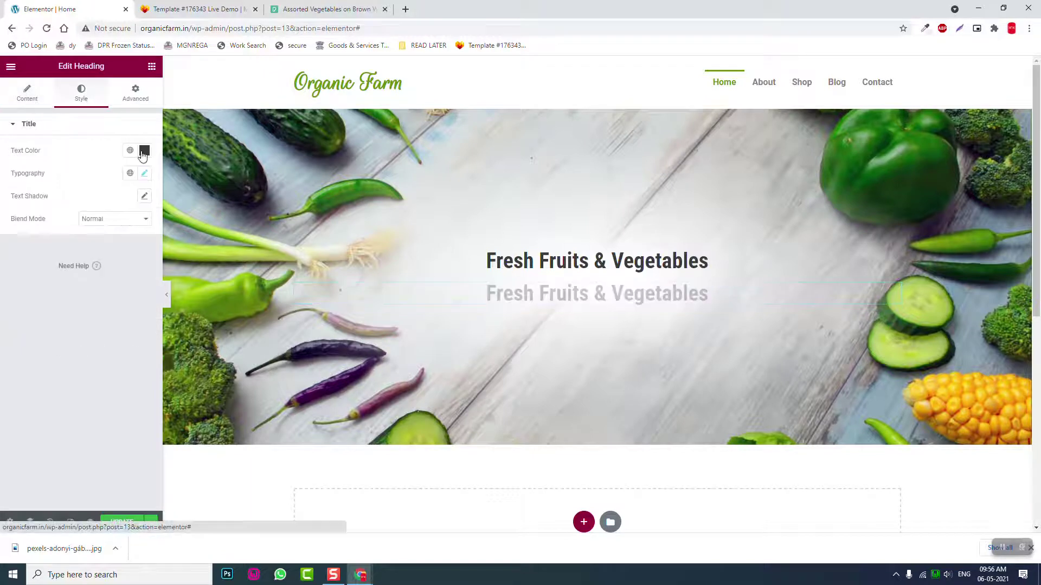
{"action": "left_click", "coordinate": [143, 151]}
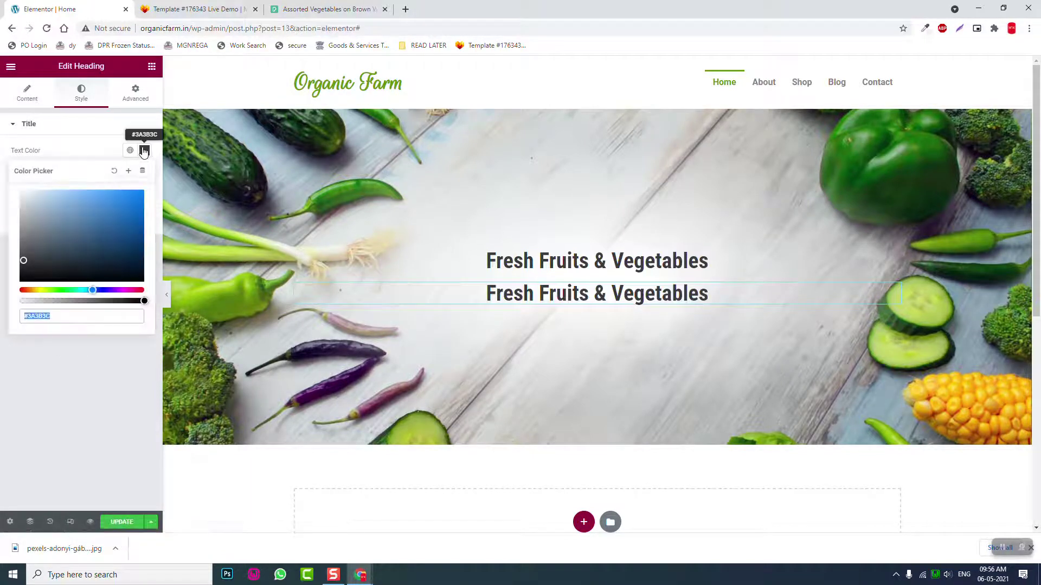
{"action": "left_click", "coordinate": [925, 28]}
{"action": "left_click", "coordinate": [873, 78]}
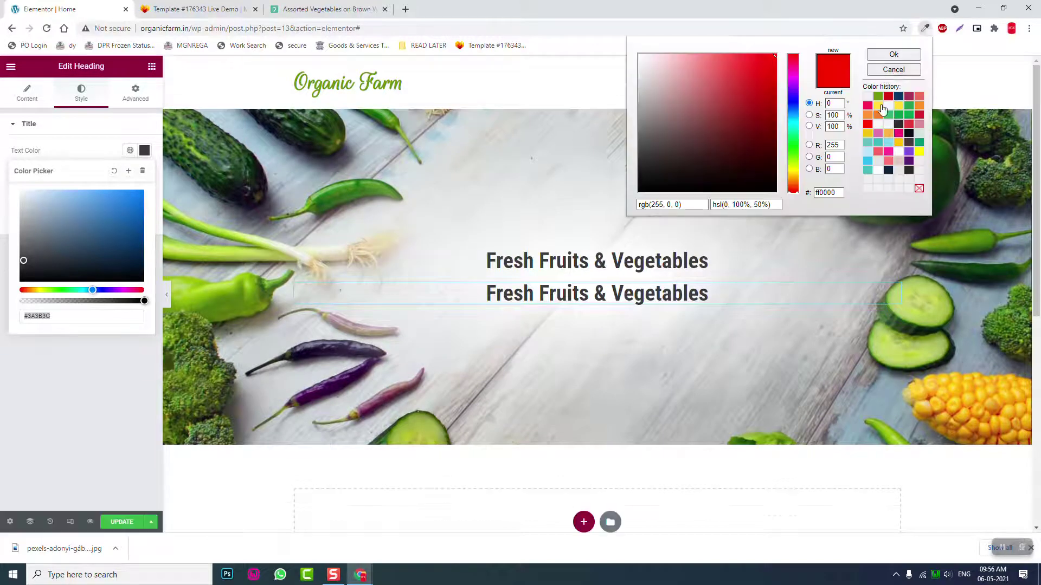
{"action": "left_click", "coordinate": [878, 97]}
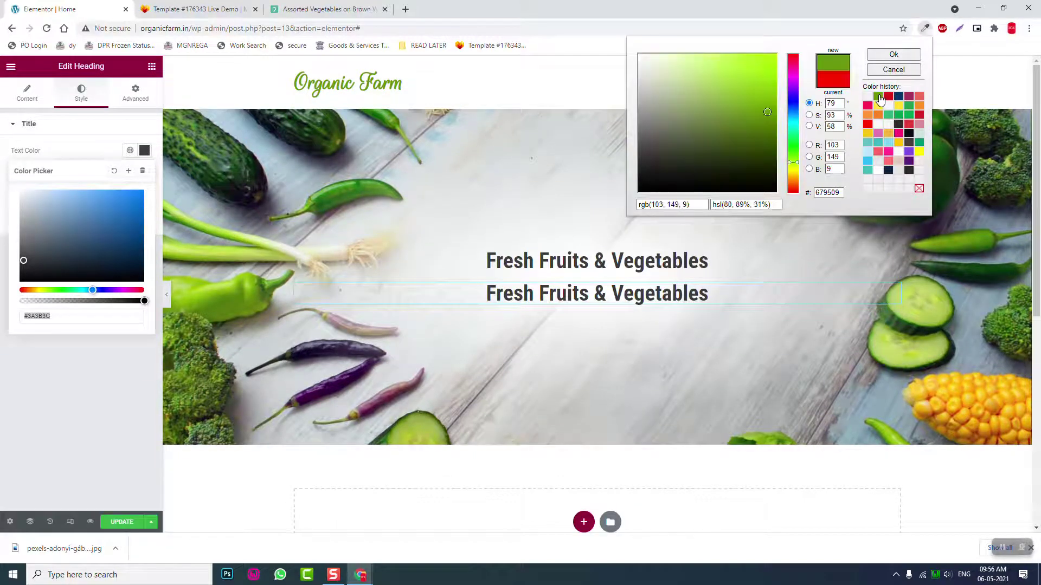
{"action": "double_click", "coordinate": [841, 193]}
{"action": "key", "text": "ctrl+c"}
{"action": "left_click", "coordinate": [83, 316]}
{"action": "left_click_drag", "start_coordinate": [97, 313], "coordinate": [0, 320]}
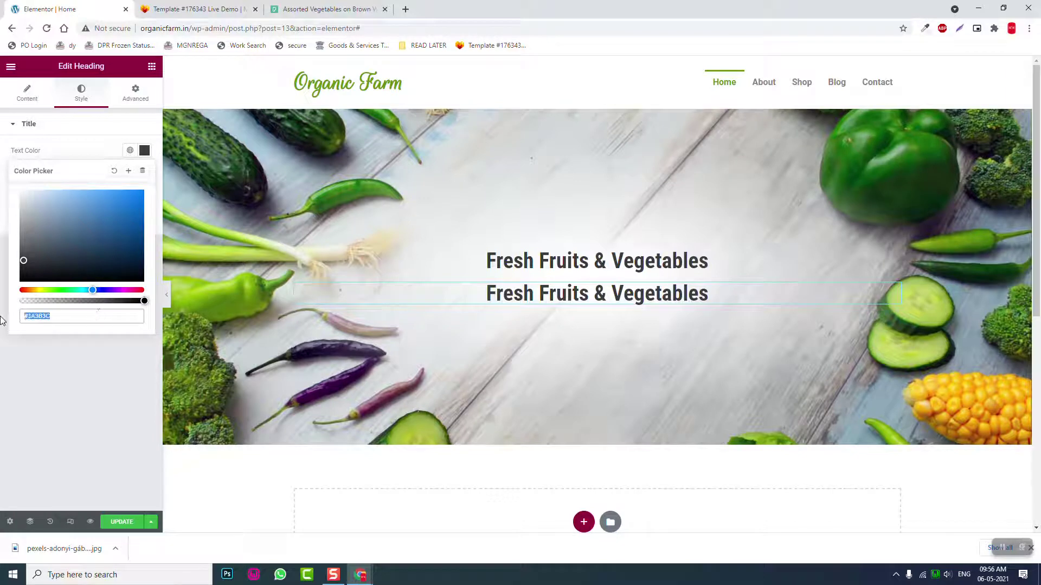
{"action": "key", "text": "ctrl+v"}
{"action": "left_click", "coordinate": [53, 339]}
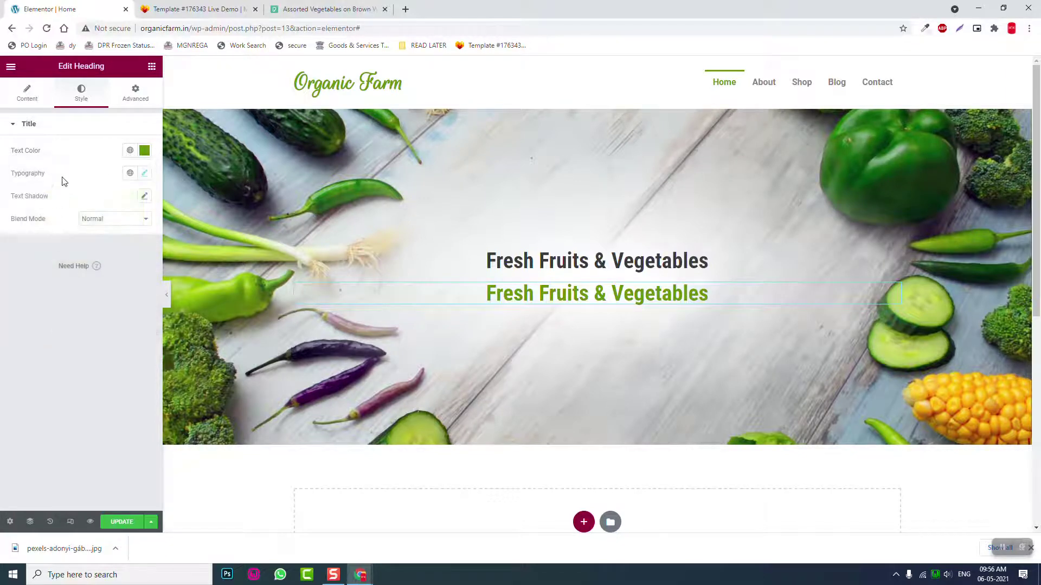
Step: Enlarge the green heading's font size to 80
{"action": "left_click", "coordinate": [145, 173]}
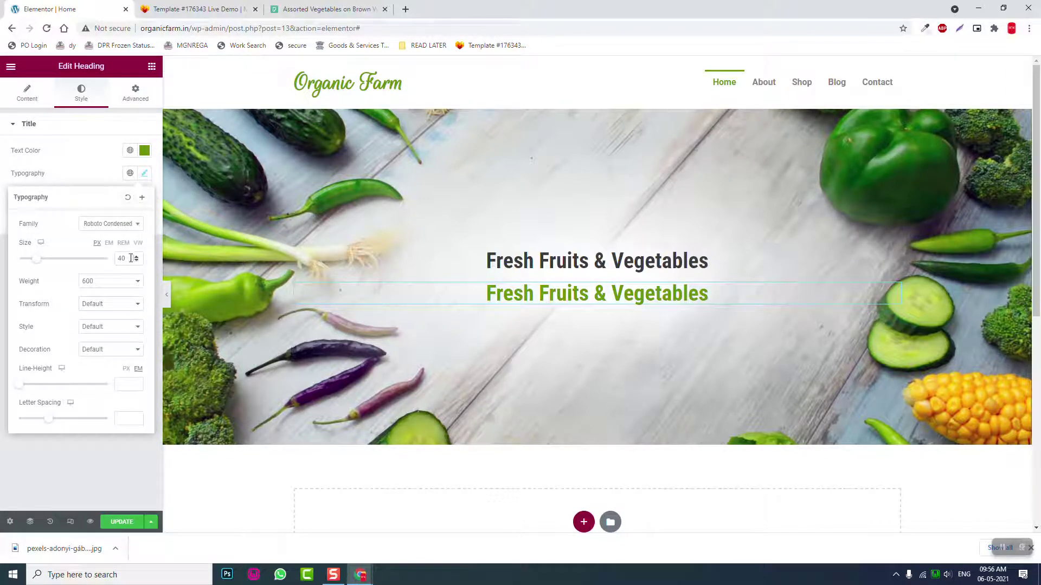
{"action": "left_click", "coordinate": [2, 267]}
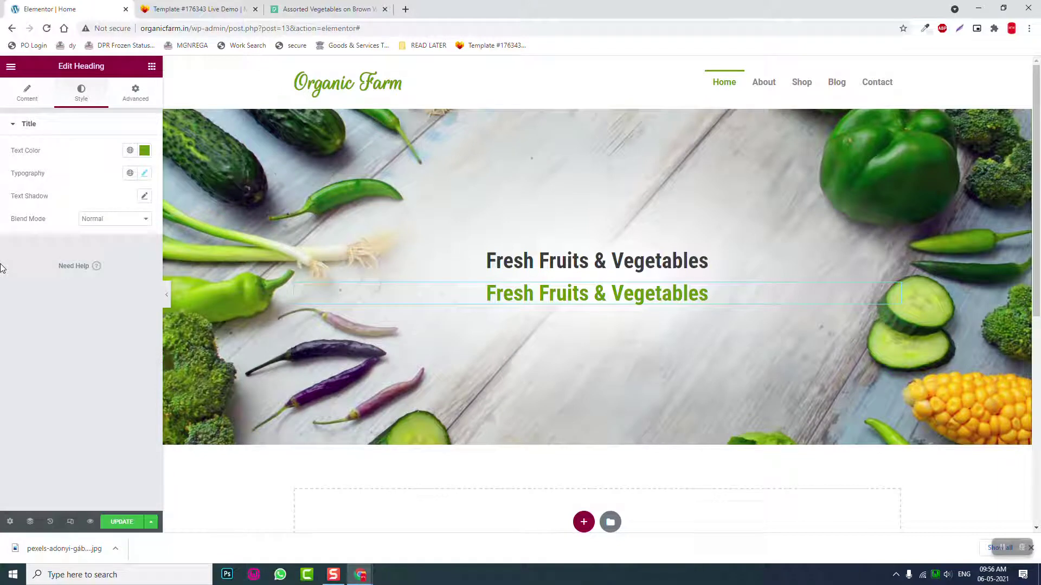
{"action": "left_click", "coordinate": [145, 173]}
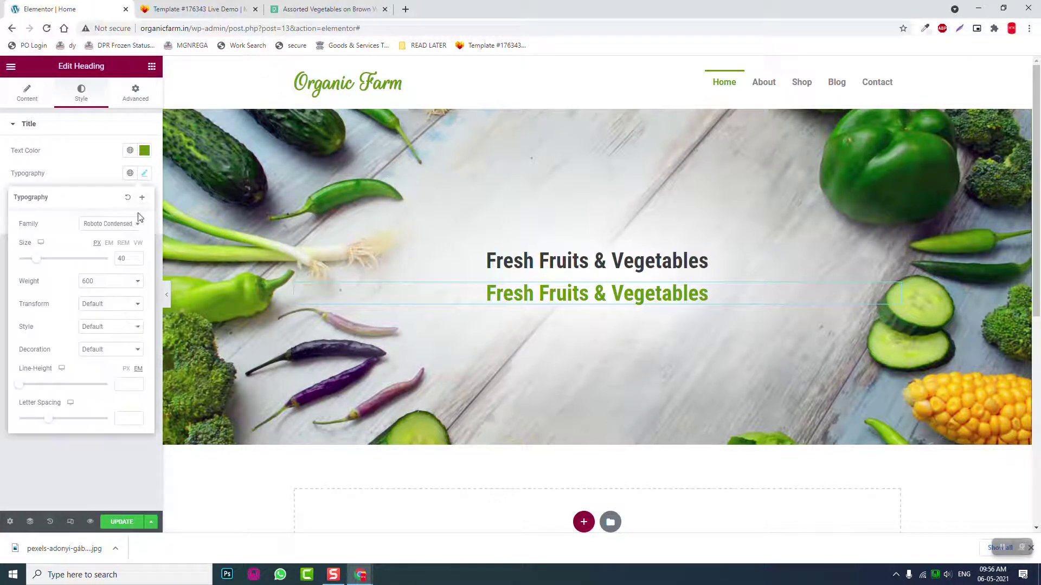
{"action": "left_click", "coordinate": [2, 266]}
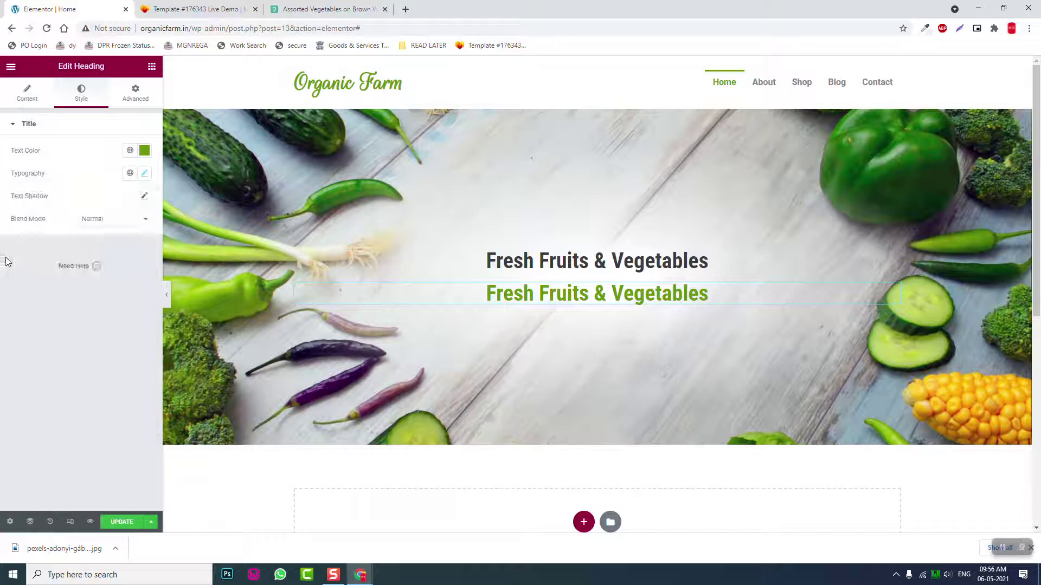
{"action": "left_click", "coordinate": [145, 173]}
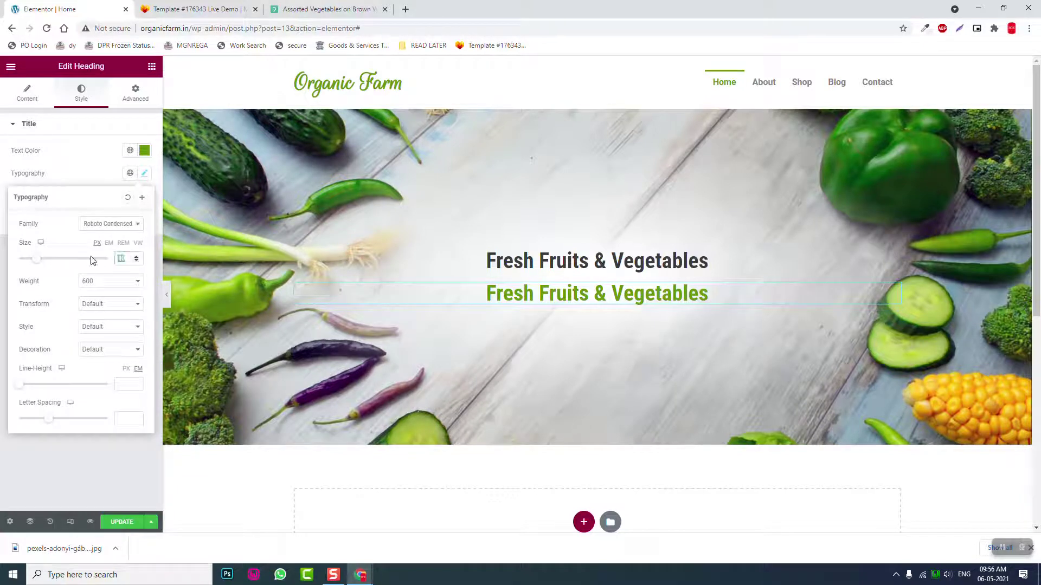
{"action": "type", "text": "80"}
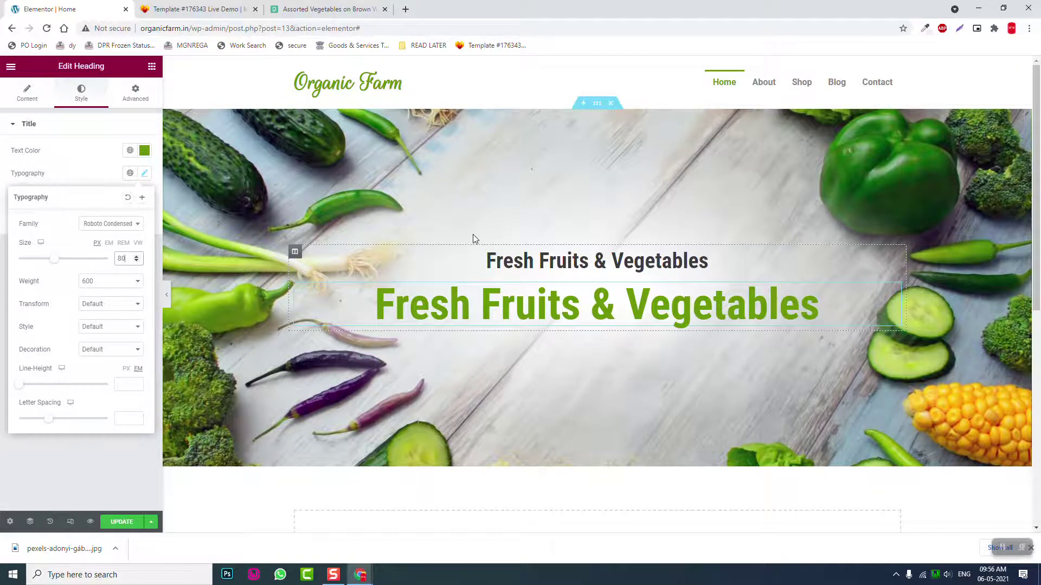
{"action": "scroll", "coordinate": [483, 230], "scroll_direction": "down", "scroll_amount": 2}
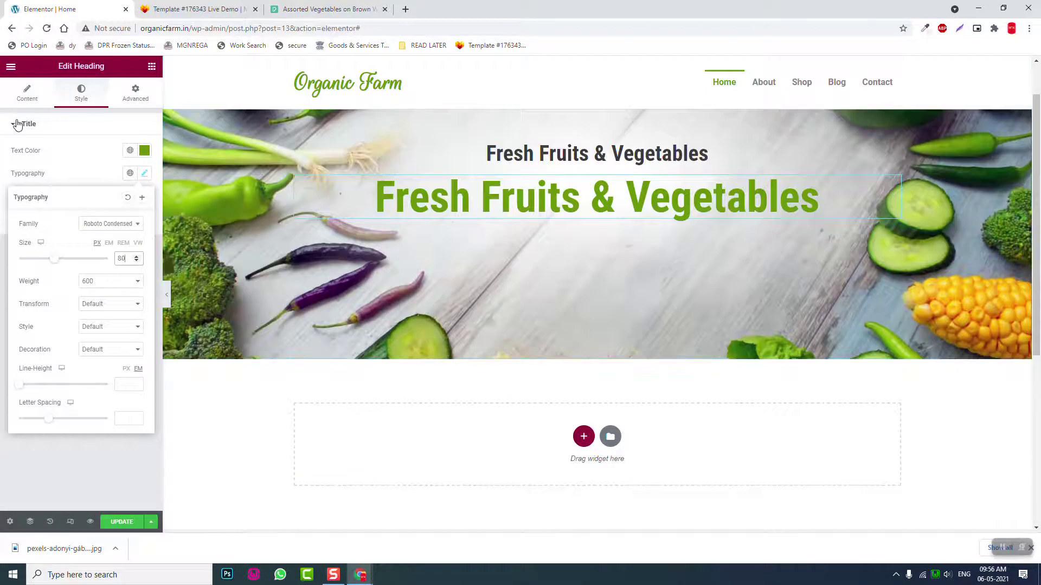
Step: Change the green heading's title to '100% Organic'
{"action": "left_click", "coordinate": [20, 105]}
{"action": "left_click_drag", "start_coordinate": [109, 162], "coordinate": [2, 138]}
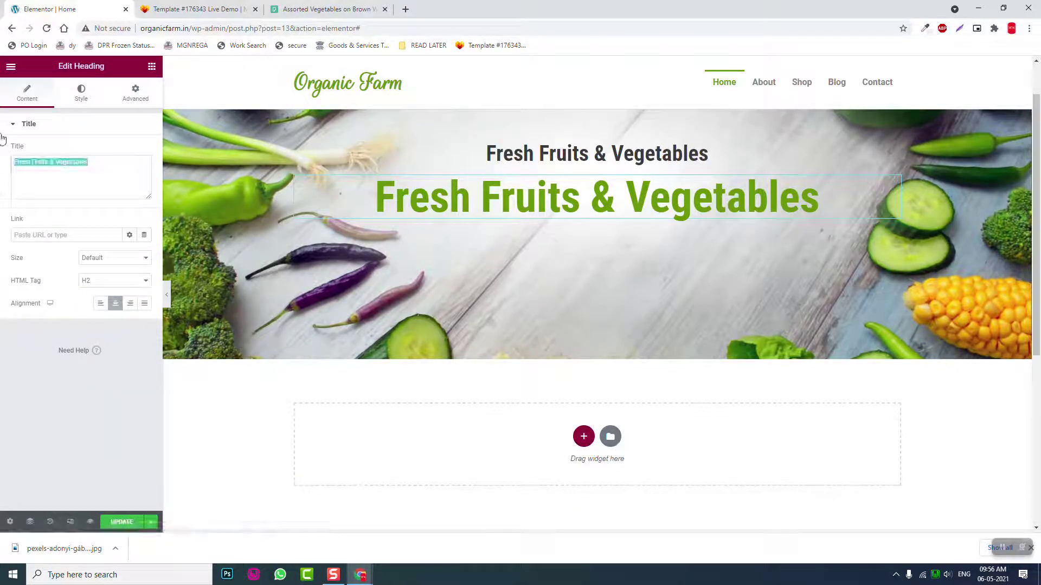
{"action": "type", "text": "100"}
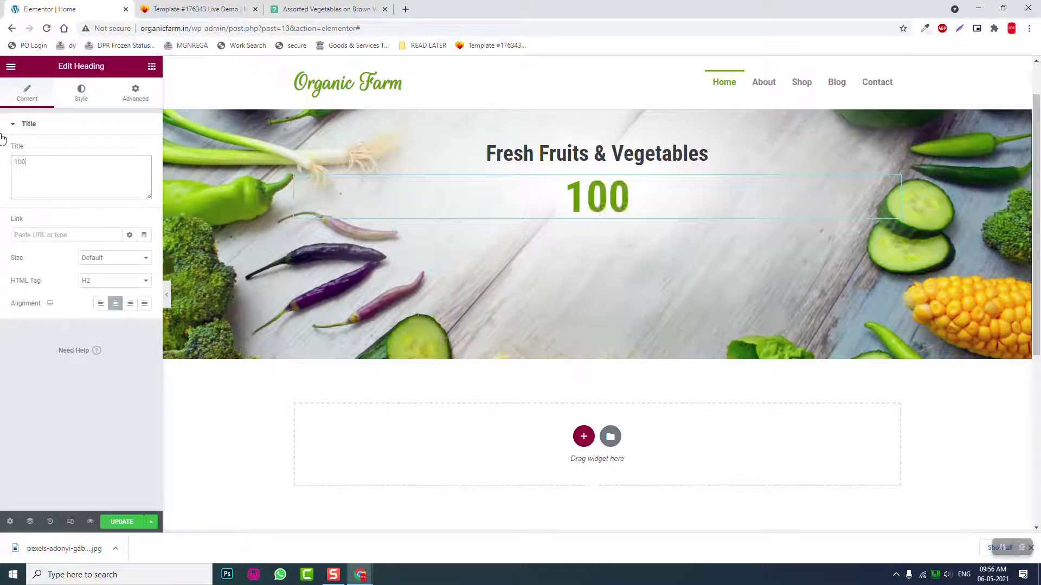
{"action": "type", "text": "$"}
{"action": "key", "text": "BackSpace"}
{"action": "type", "text": "%"}
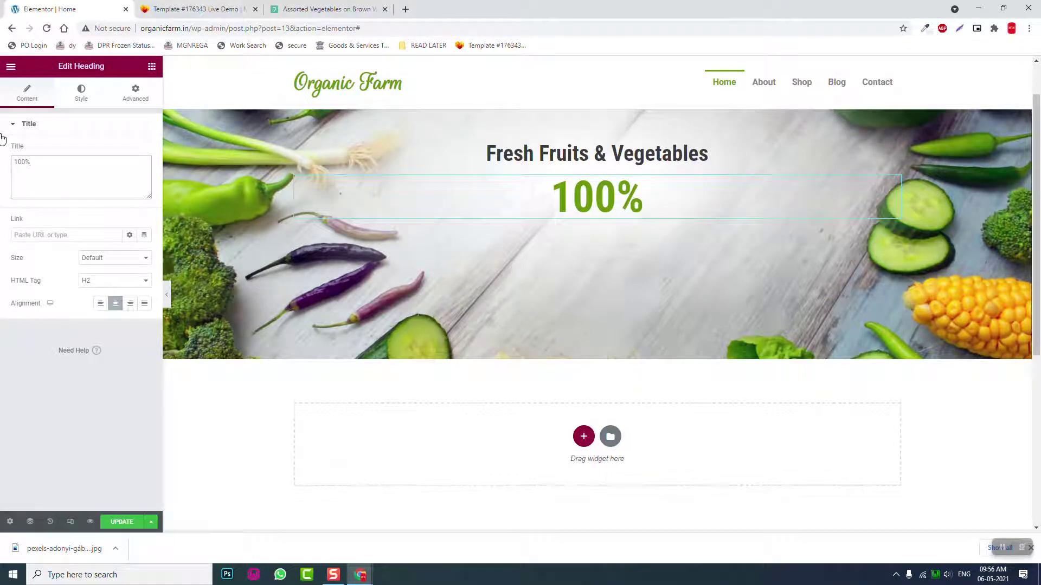
{"action": "type", "text": " o"}
{"action": "key", "text": "BackSpace"}
{"action": "type", "text": "o"}
{"action": "key", "text": "BackSpace"}
{"action": "type", "text": "Organic"}
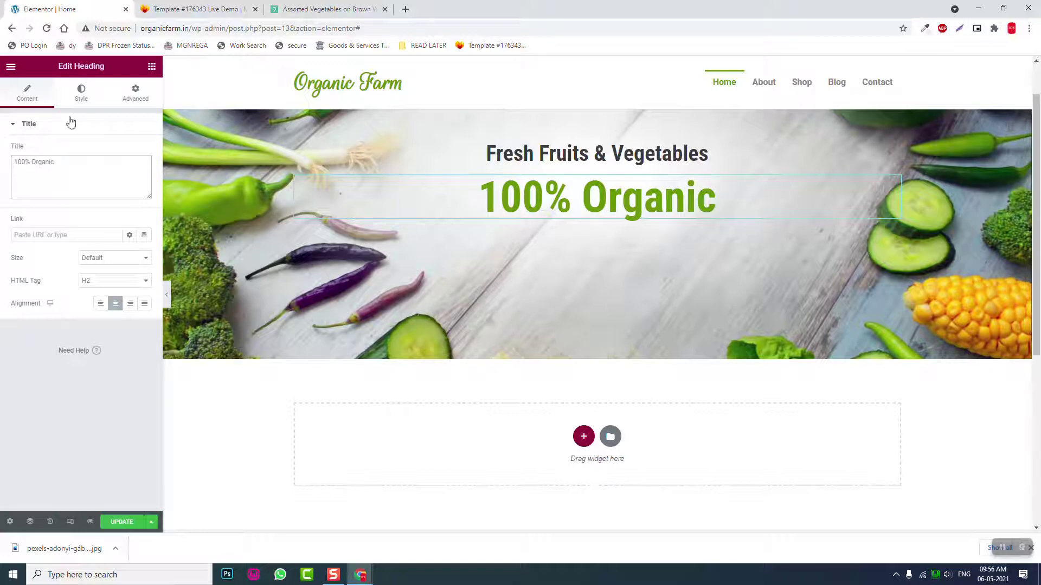
Step: Set the heading's typography size to 100
{"action": "left_click", "coordinate": [81, 94]}
{"action": "left_click", "coordinate": [145, 173]}
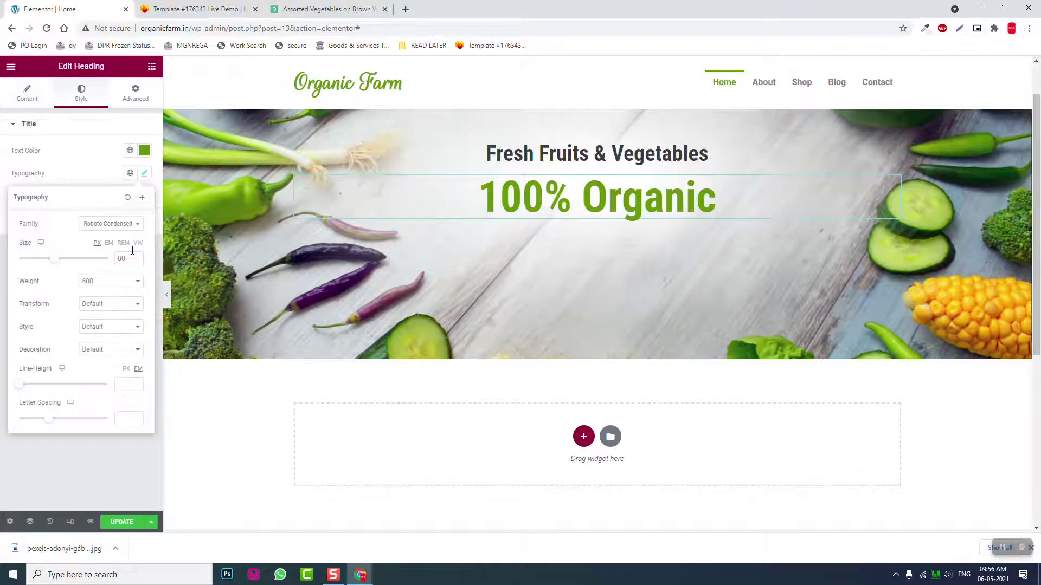
{"action": "left_click", "coordinate": [3, 256]}
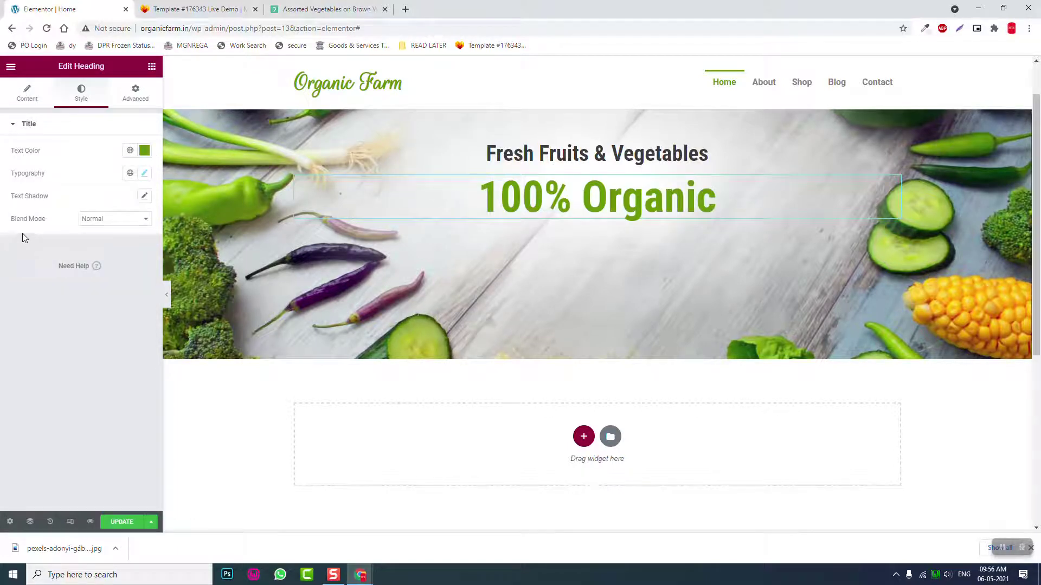
{"action": "left_click", "coordinate": [143, 174]}
{"action": "double_click", "coordinate": [132, 261]}
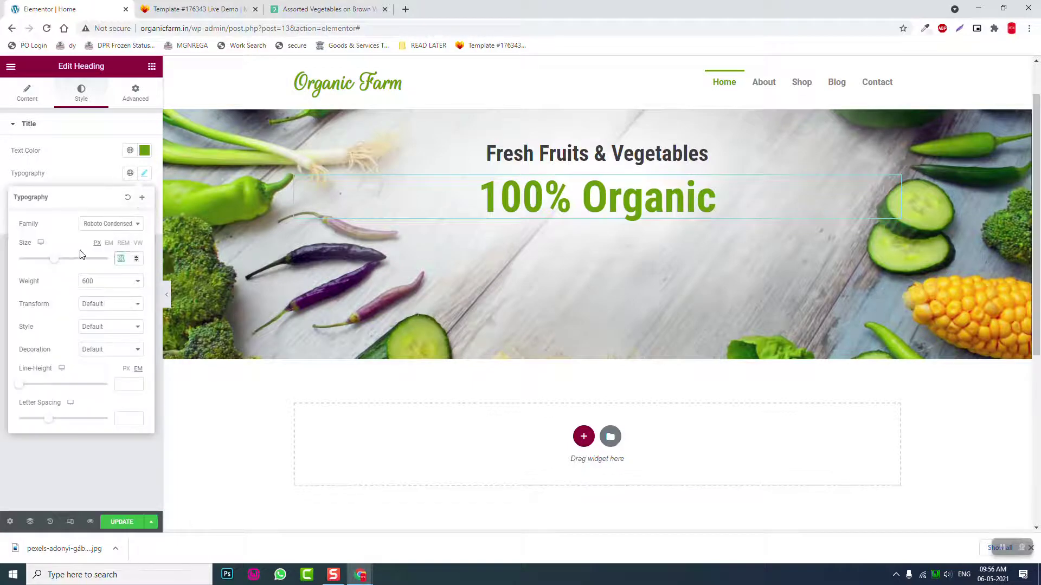
{"action": "type", "text": "100"}
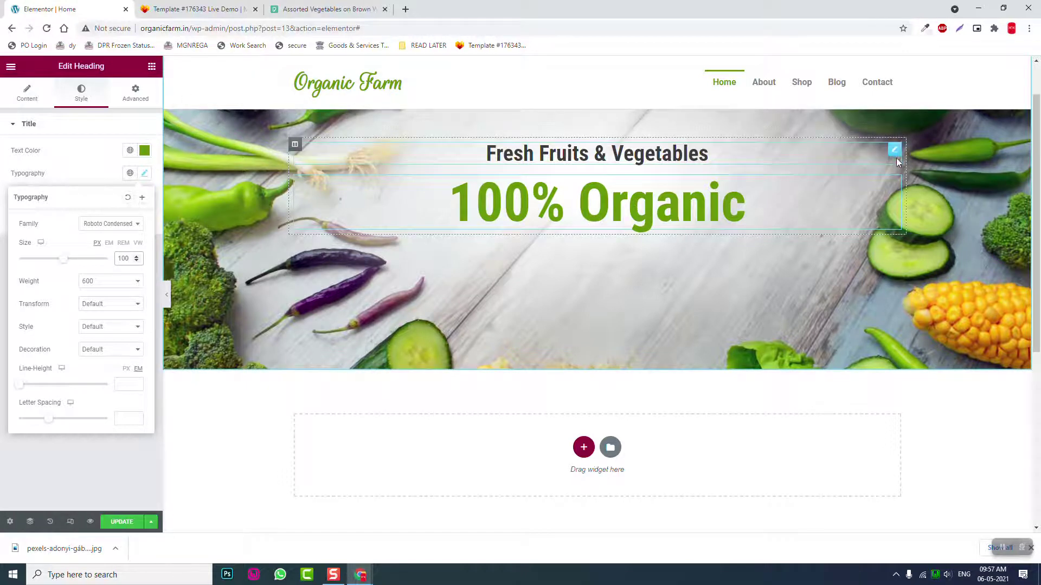
Step: Paste a copy of the Fresh Fruits & Vegetables heading below 100% Organic and set it to H5
{"action": "right_click", "coordinate": [894, 156]}
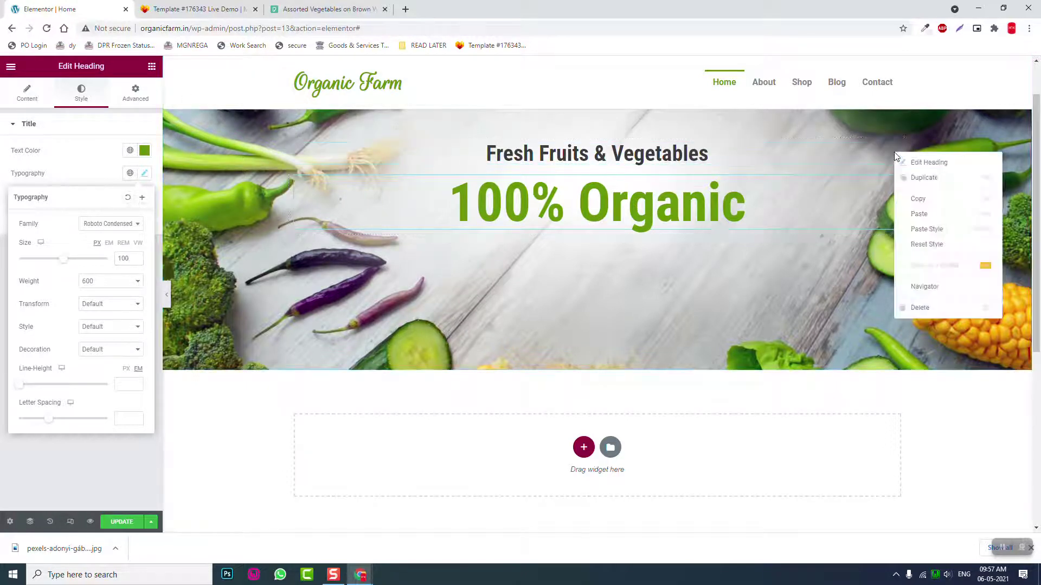
{"action": "left_click", "coordinate": [918, 198]}
{"action": "right_click", "coordinate": [697, 264]}
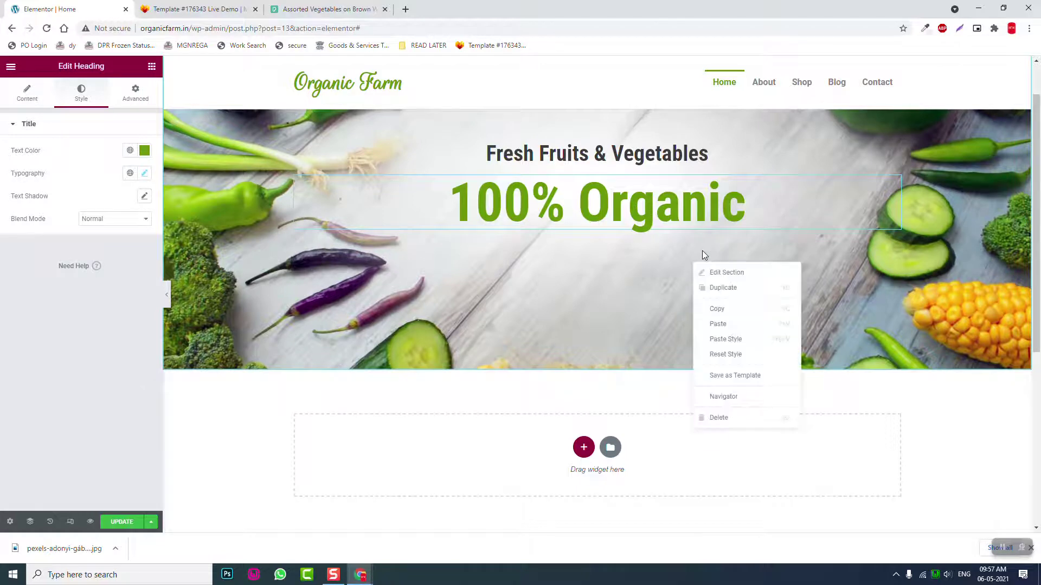
{"action": "left_click", "coordinate": [727, 327]}
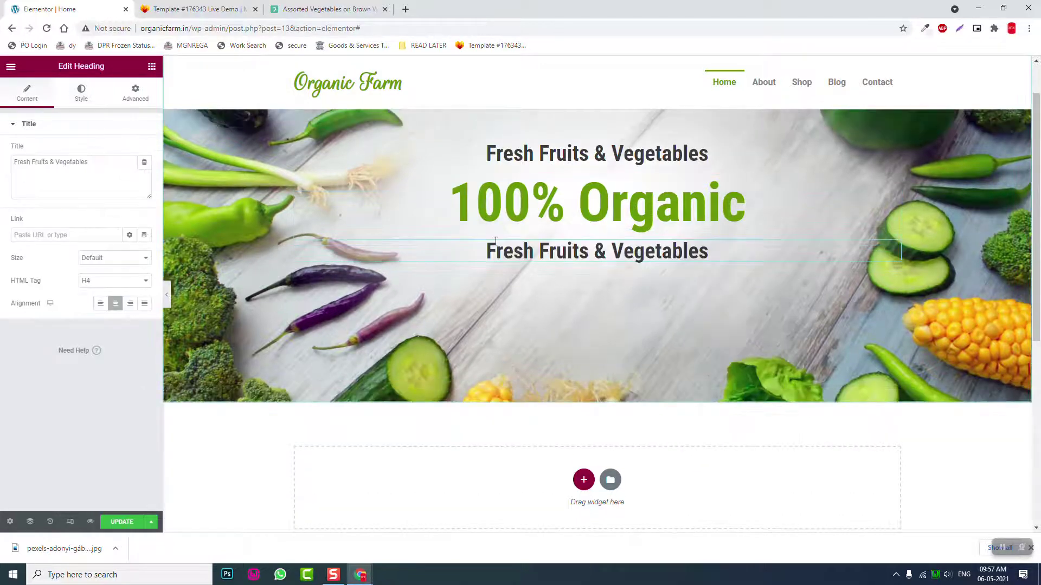
{"action": "left_click", "coordinate": [121, 280]}
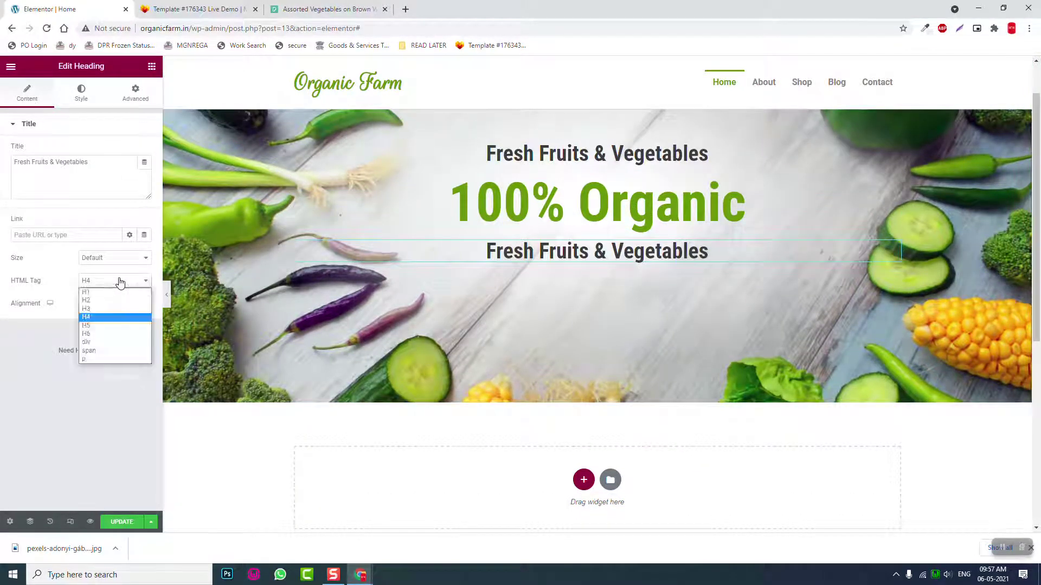
{"action": "left_click", "coordinate": [112, 325]}
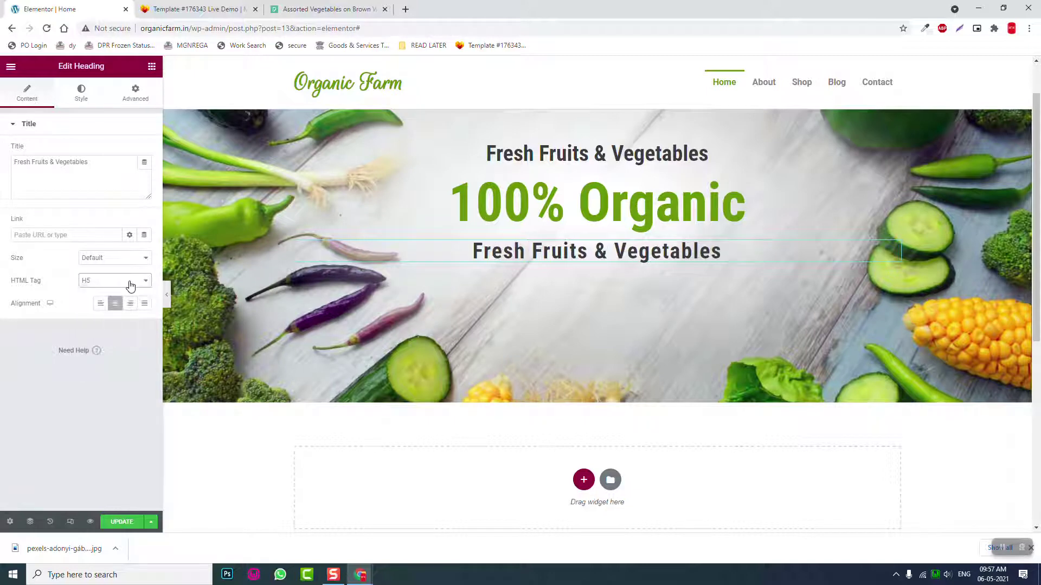
{"action": "left_click", "coordinate": [130, 282]}
{"action": "left_click", "coordinate": [109, 332]}
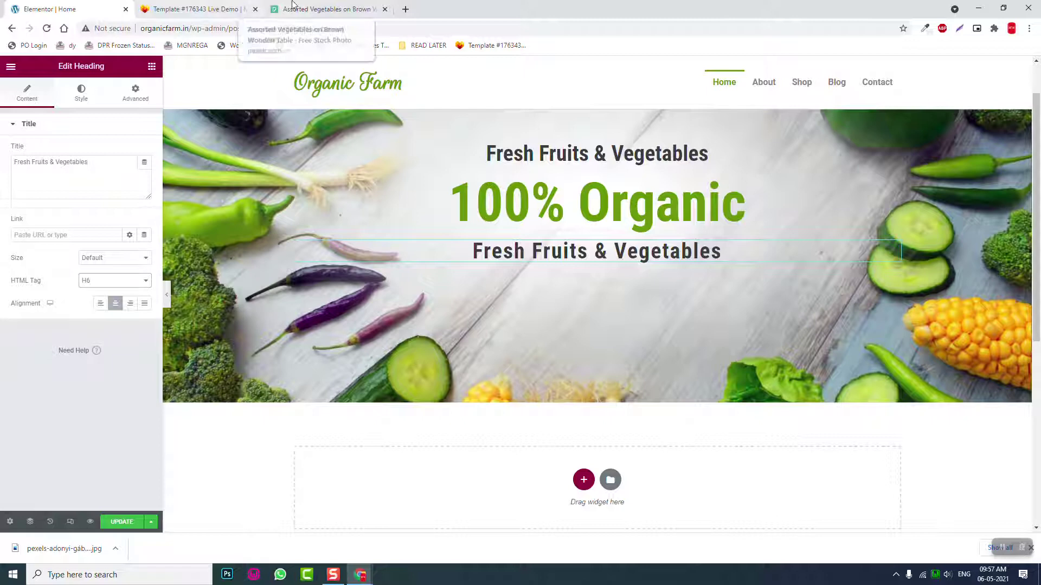
Step: Copy the script tagline text from the template demo page
{"action": "left_click", "coordinate": [198, 9]}
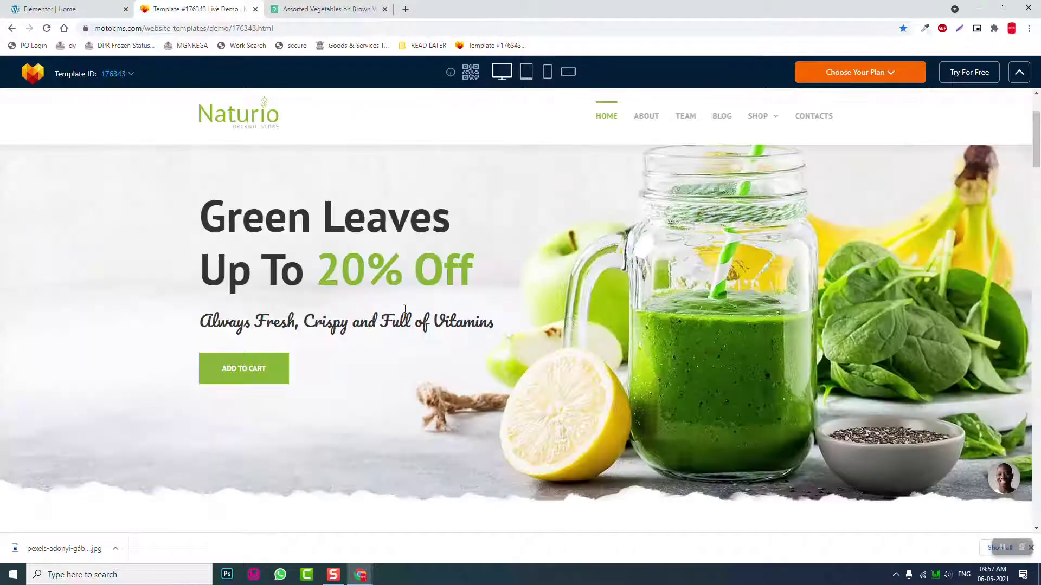
{"action": "left_click_drag", "start_coordinate": [493, 322], "coordinate": [204, 315]}
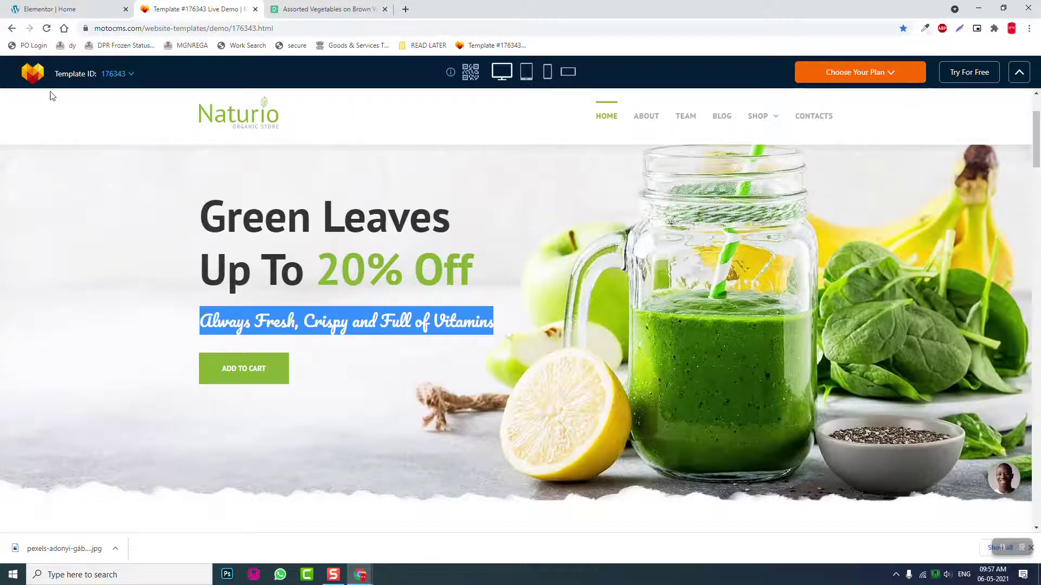
{"action": "left_click", "coordinate": [52, 9]}
Step: Replace the copied heading's text with the Always Fresh tagline and set its font to Pacifico
{"action": "left_click_drag", "start_coordinate": [88, 162], "coordinate": [2, 165]}
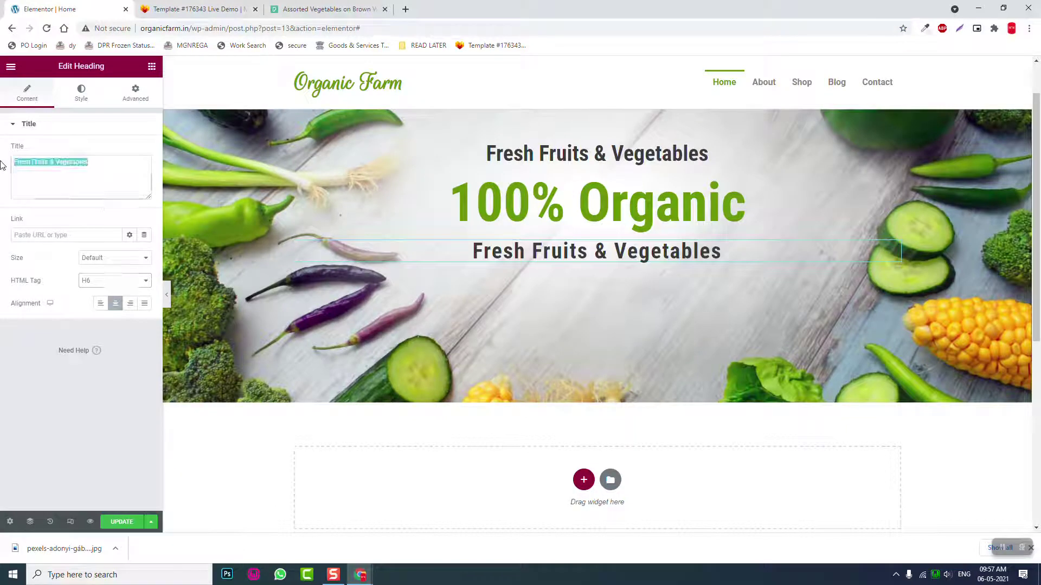
{"action": "key", "text": "ctrl+v"}
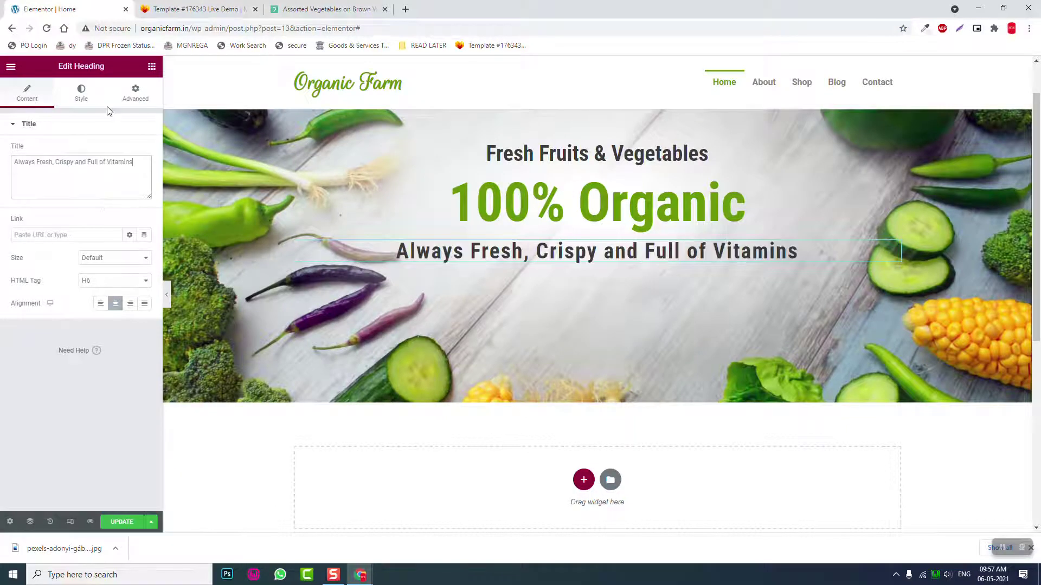
{"action": "left_click", "coordinate": [81, 93]}
{"action": "left_click", "coordinate": [144, 174]}
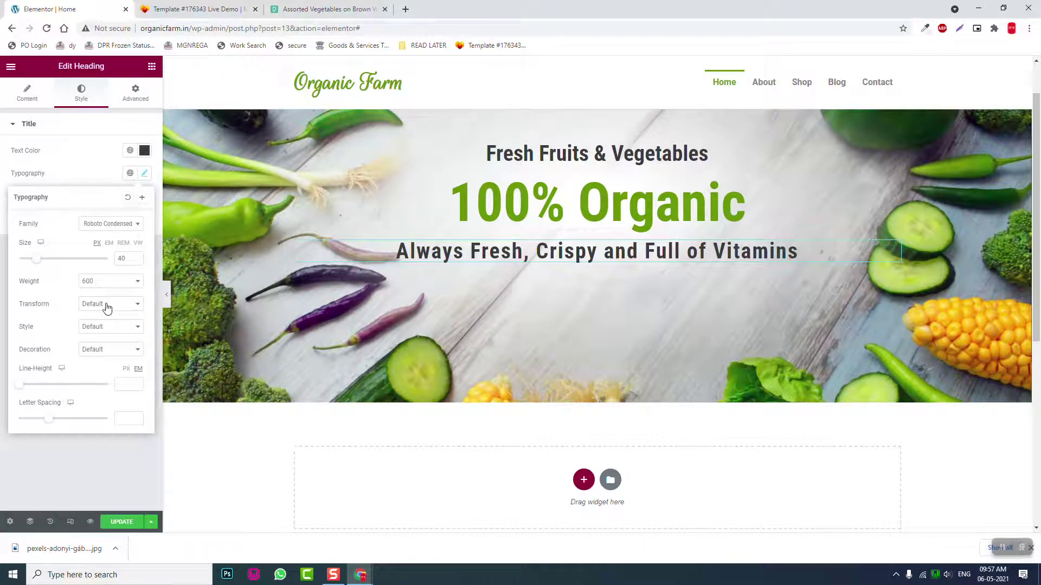
{"action": "left_click", "coordinate": [114, 225]}
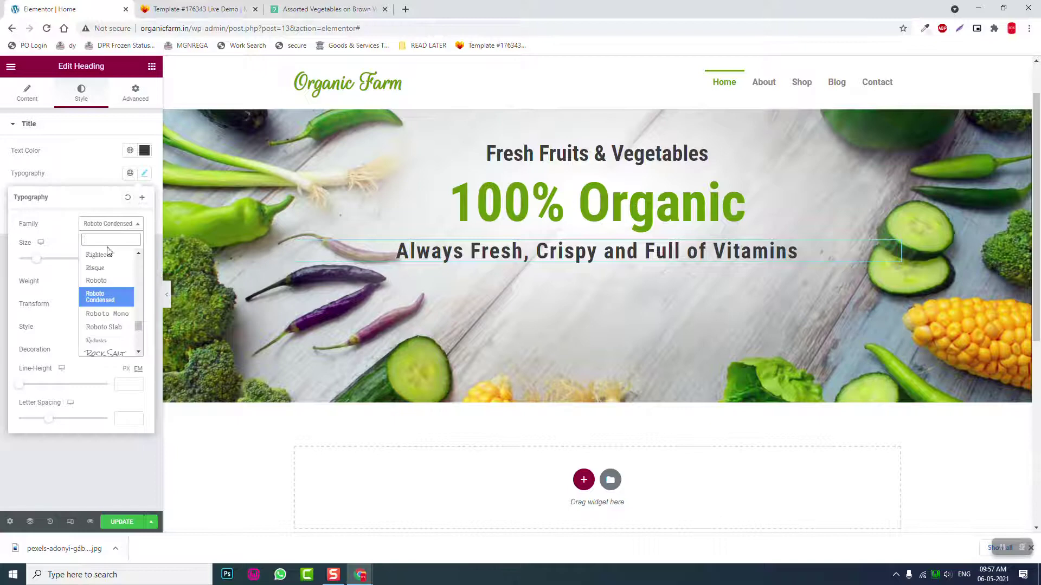
{"action": "type", "text": "paci"}
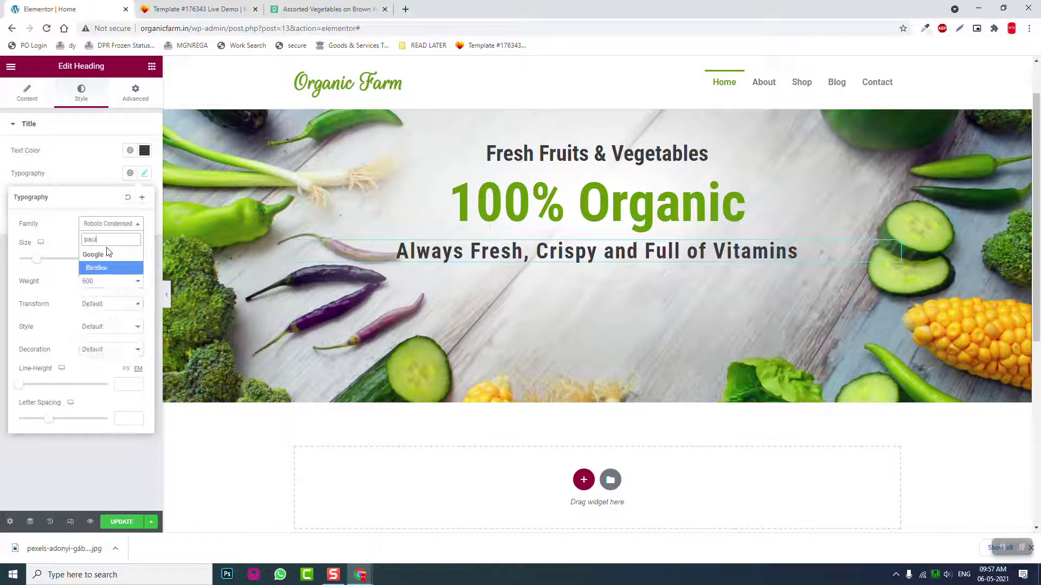
{"action": "left_click", "coordinate": [101, 267]}
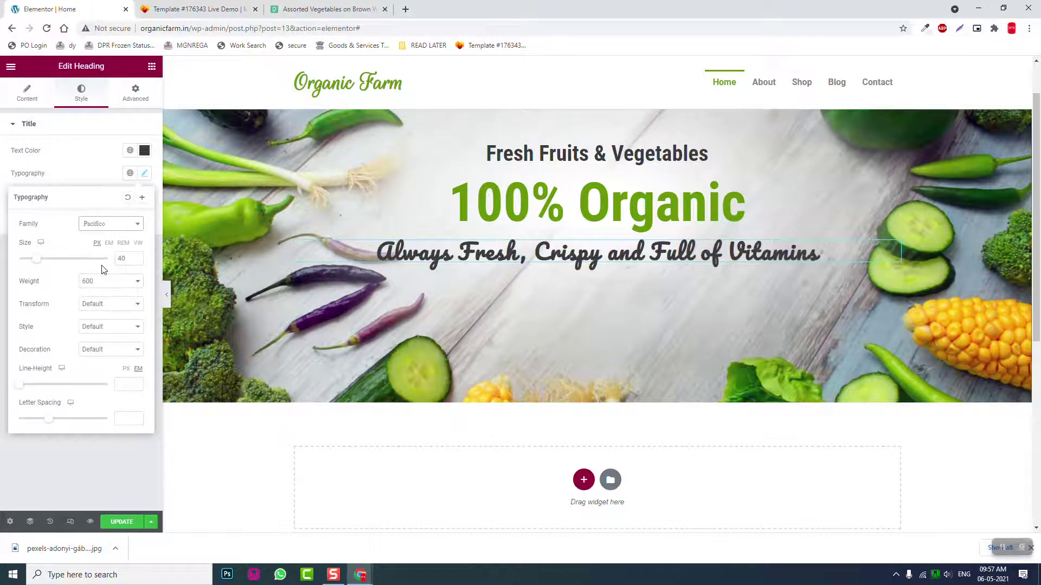
Step: Set the tagline's weight to 400 and letter spacing to -0.7, then preview the page
{"action": "left_click", "coordinate": [103, 289]}
{"action": "left_click", "coordinate": [104, 324]}
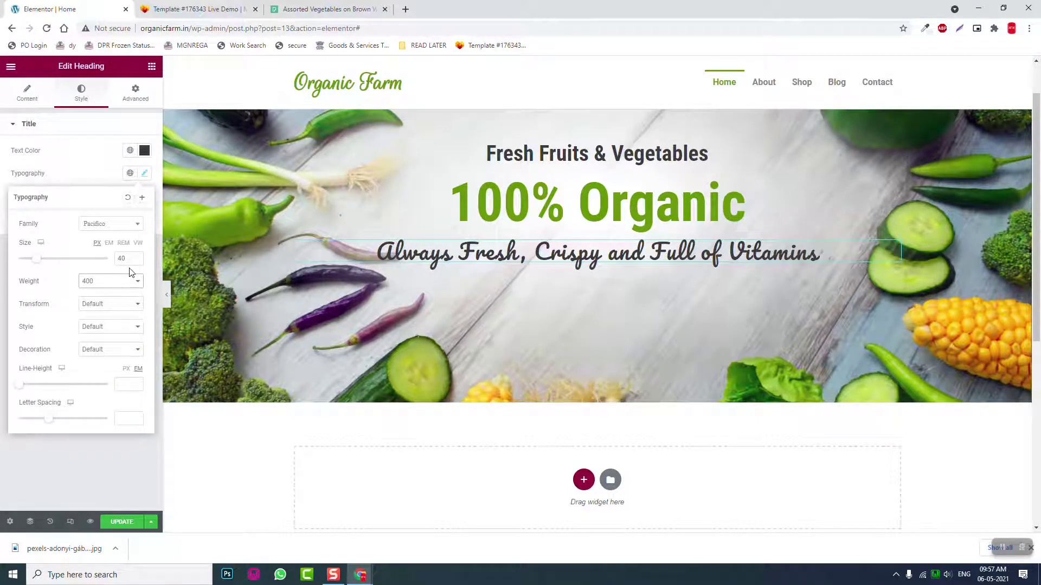
{"action": "left_click_drag", "start_coordinate": [49, 419], "coordinate": [47, 419]}
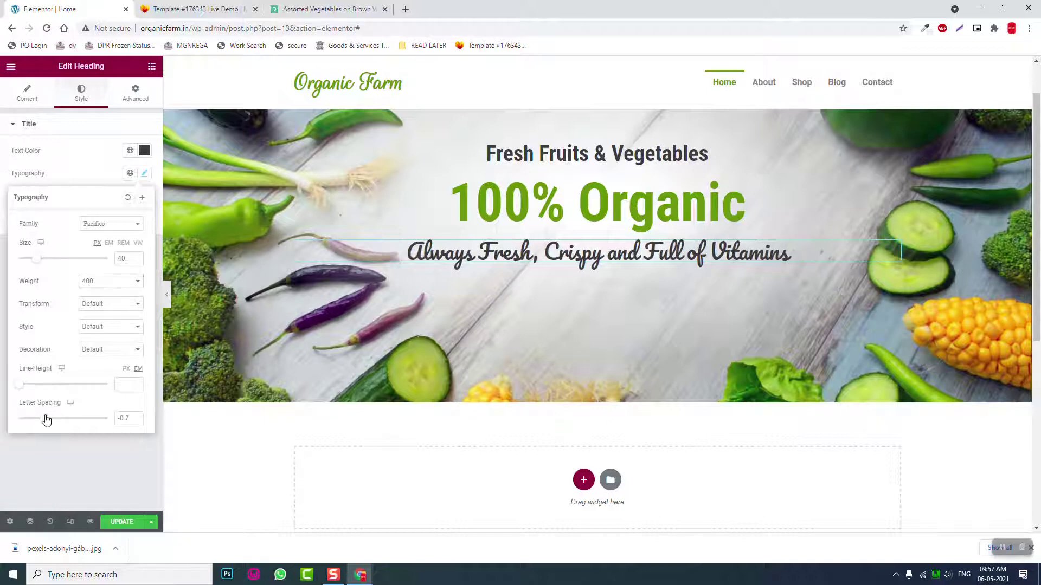
{"action": "left_click", "coordinate": [166, 294]}
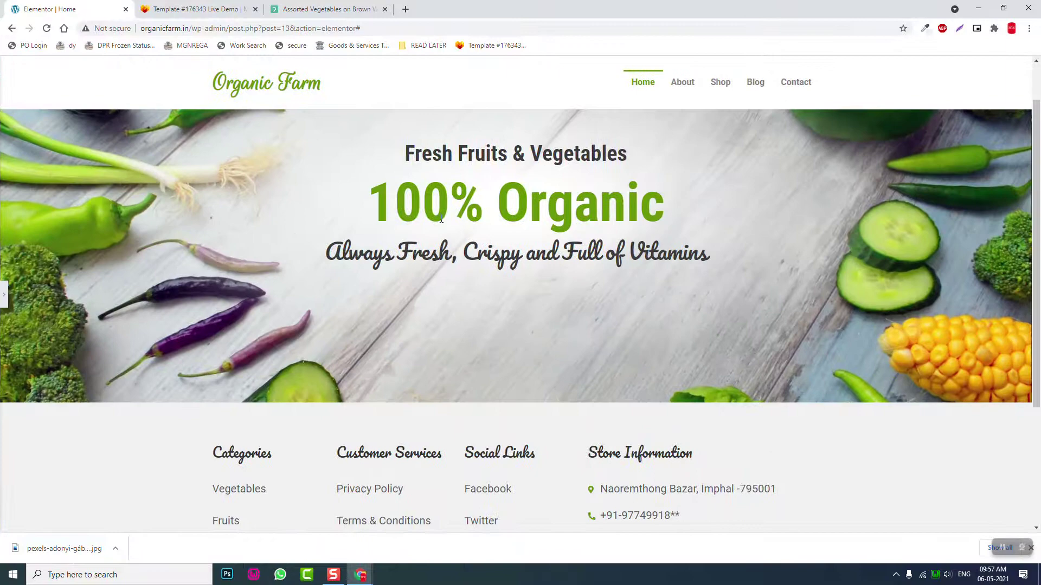
{"action": "scroll", "coordinate": [520, 223], "scroll_direction": "up", "scroll_amount": 2}
{"action": "scroll", "coordinate": [508, 226], "scroll_direction": "down", "scroll_amount": 2}
{"action": "scroll", "coordinate": [523, 243], "scroll_direction": "up", "scroll_amount": 2}
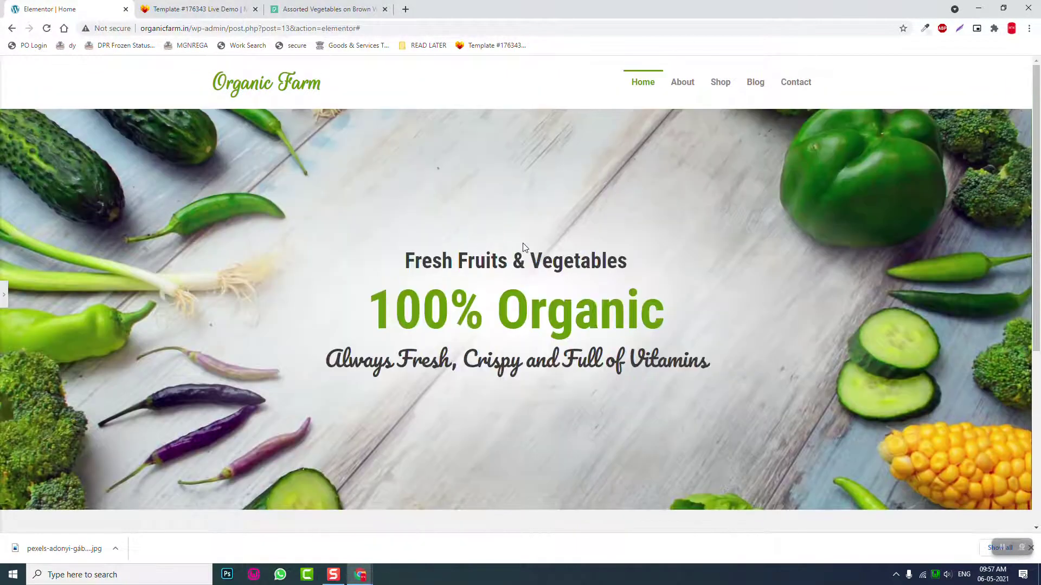
{"action": "scroll", "coordinate": [522, 243], "scroll_direction": "down", "scroll_amount": 2}
{"action": "scroll", "coordinate": [519, 247], "scroll_direction": "up", "scroll_amount": 2}
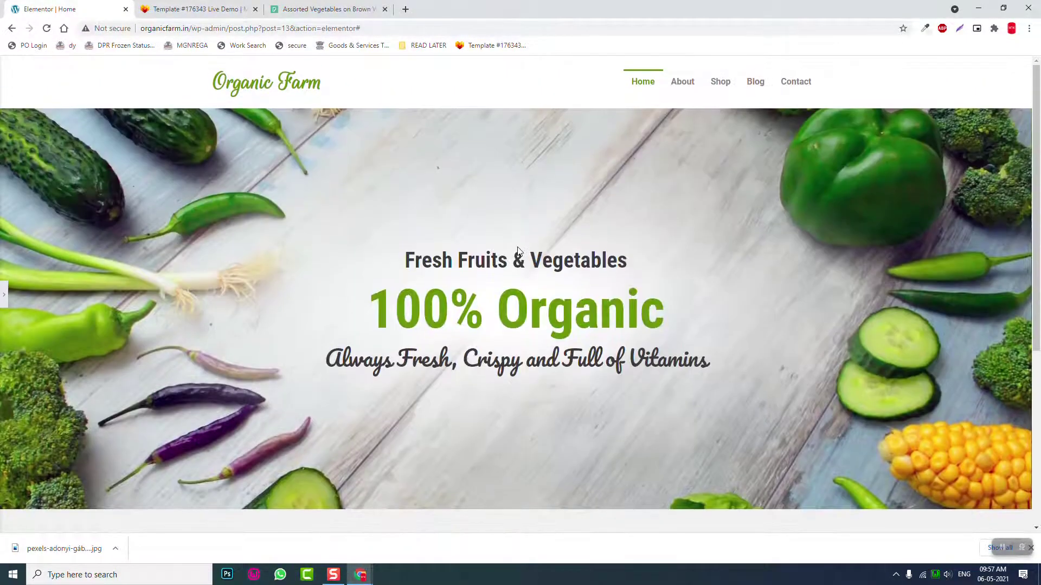
{"action": "scroll", "coordinate": [487, 248], "scroll_direction": "down", "scroll_amount": 2}
{"action": "scroll", "coordinate": [450, 250], "scroll_direction": "up", "scroll_amount": 1}
{"action": "scroll", "coordinate": [450, 250], "scroll_direction": "up", "scroll_amount": 2}
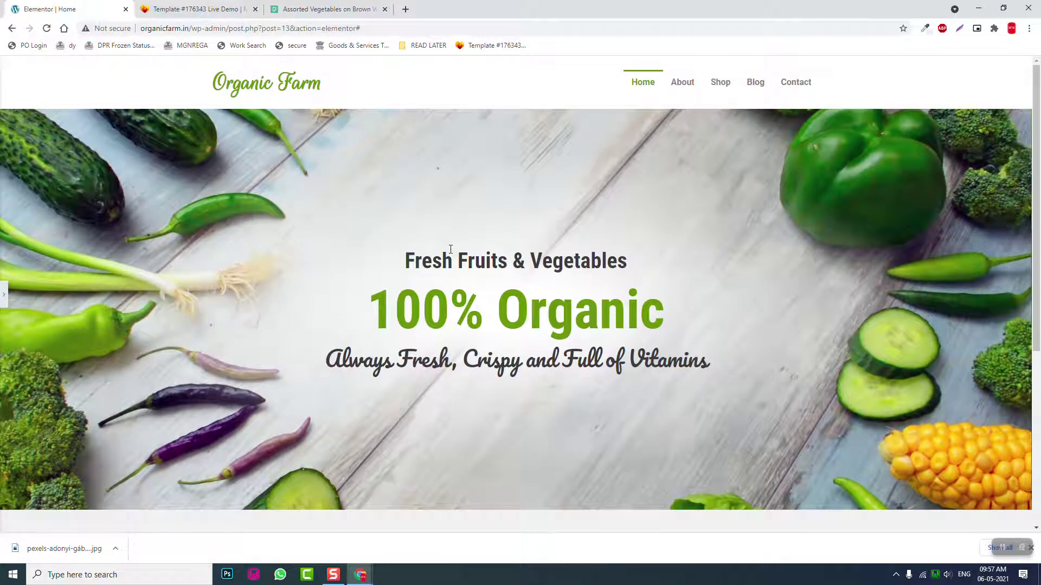
Step: Increase the tagline's line height to 2.8 em and preview the result
{"action": "left_click", "coordinate": [4, 294]}
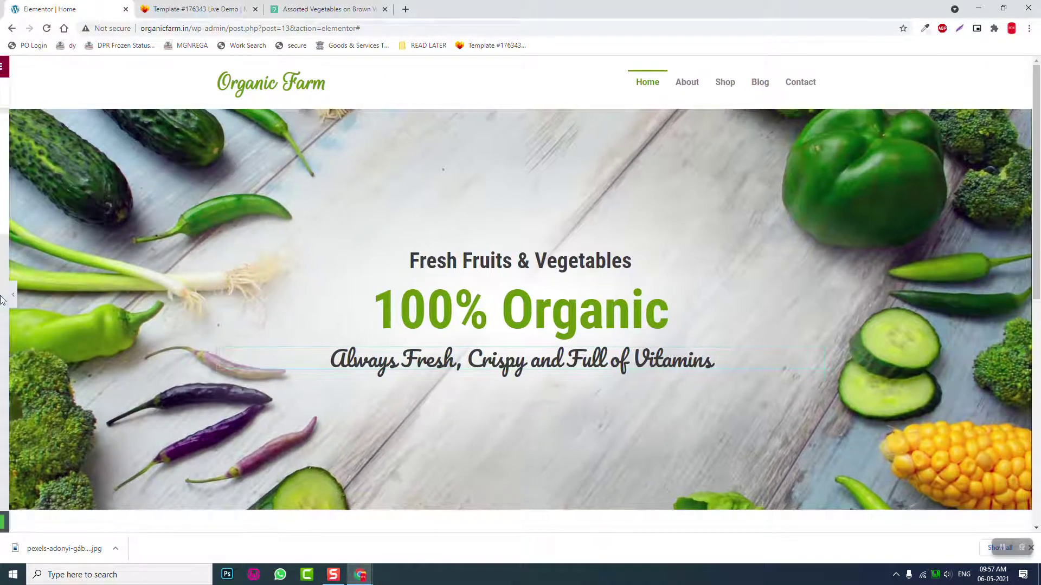
{"action": "left_click", "coordinate": [144, 173]}
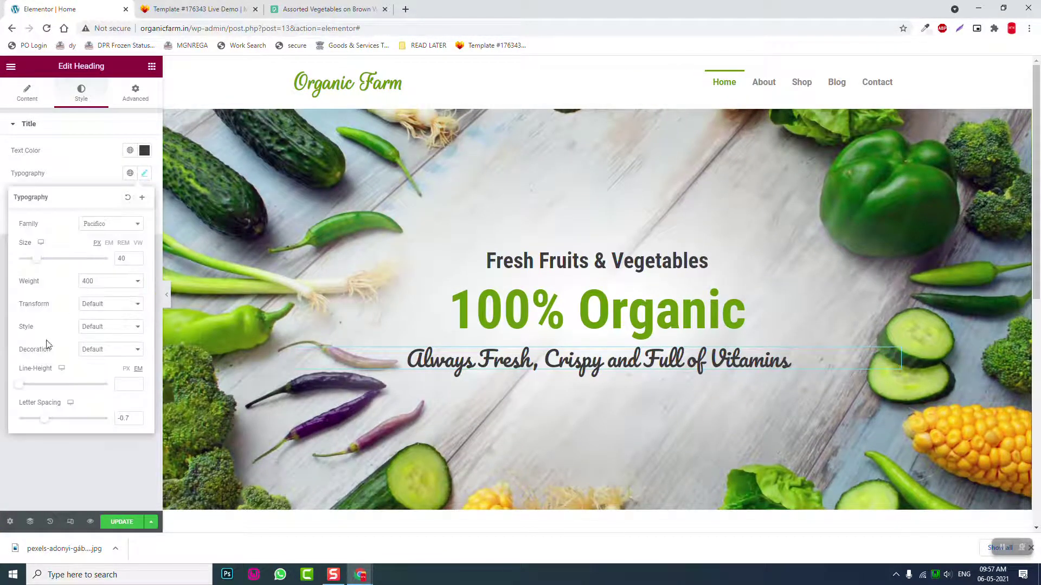
{"action": "left_click_drag", "start_coordinate": [19, 386], "coordinate": [44, 392]}
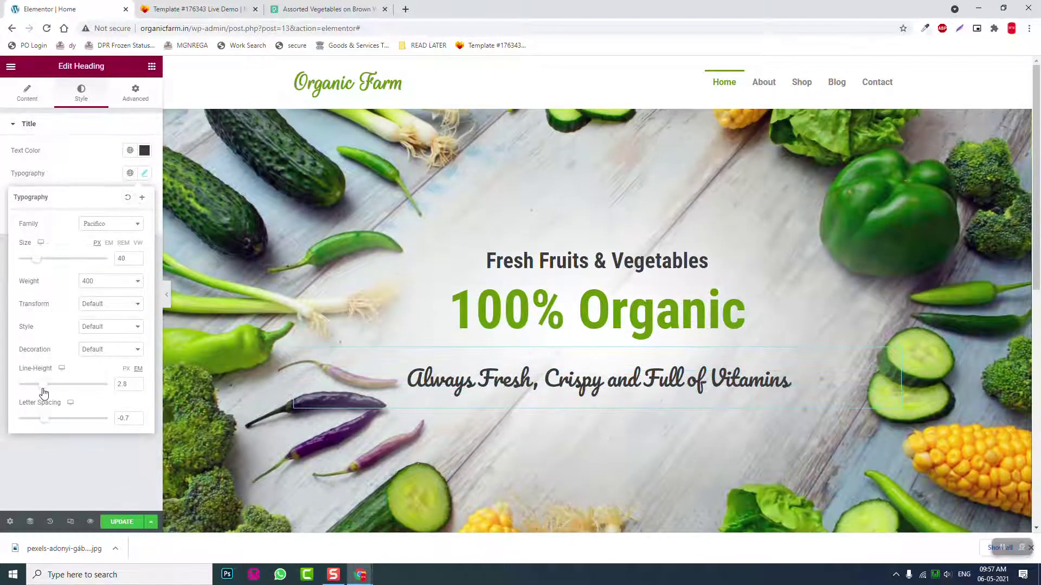
{"action": "left_click", "coordinate": [166, 294]}
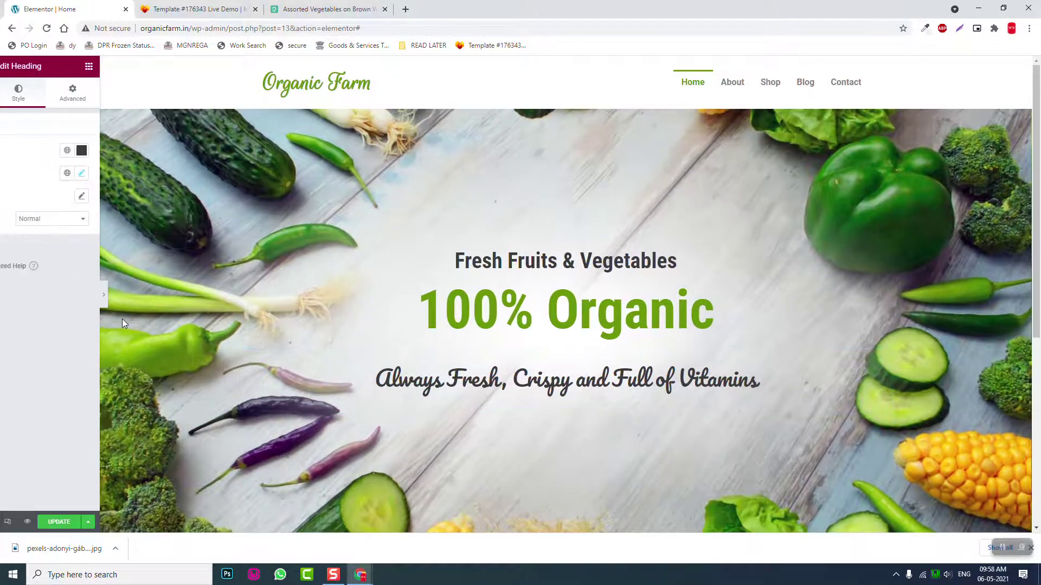
{"action": "scroll", "coordinate": [702, 340], "scroll_direction": "down", "scroll_amount": 2}
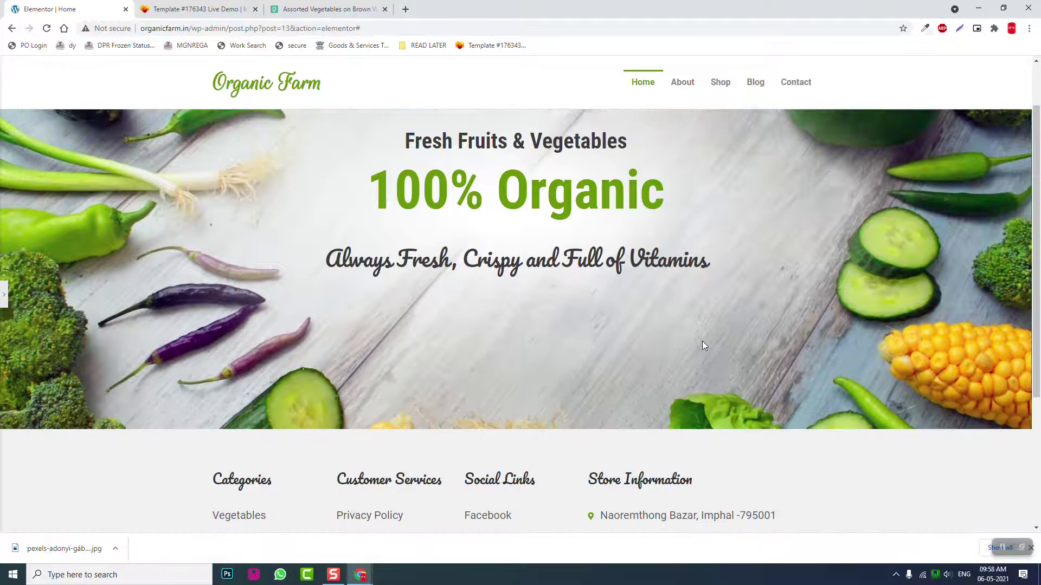
{"action": "scroll", "coordinate": [702, 341], "scroll_direction": "up", "scroll_amount": 2}
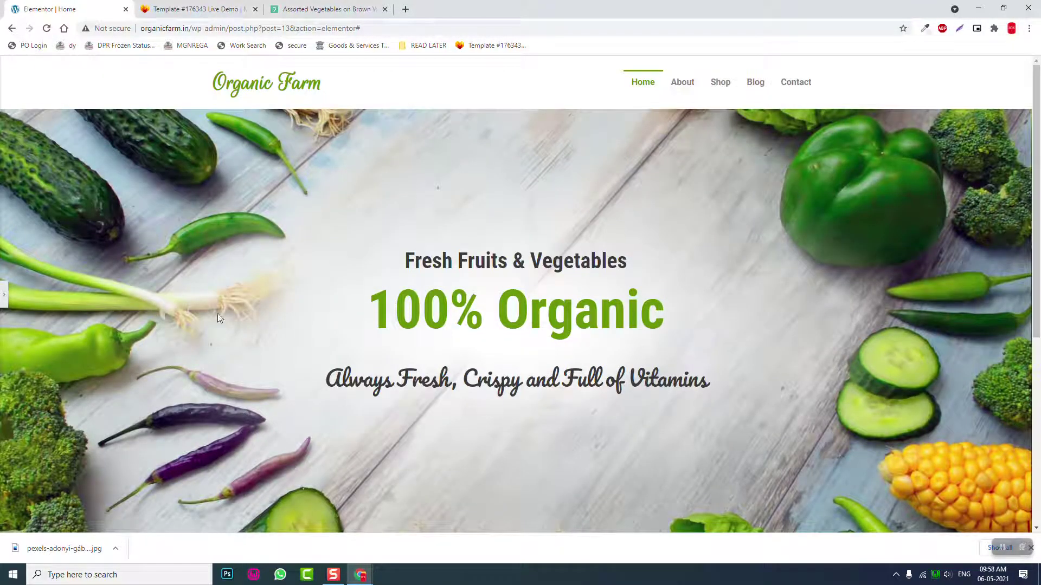
Step: Set the 100% Organic heading's font size to 120 px and preview the page
{"action": "left_click", "coordinate": [2, 296]}
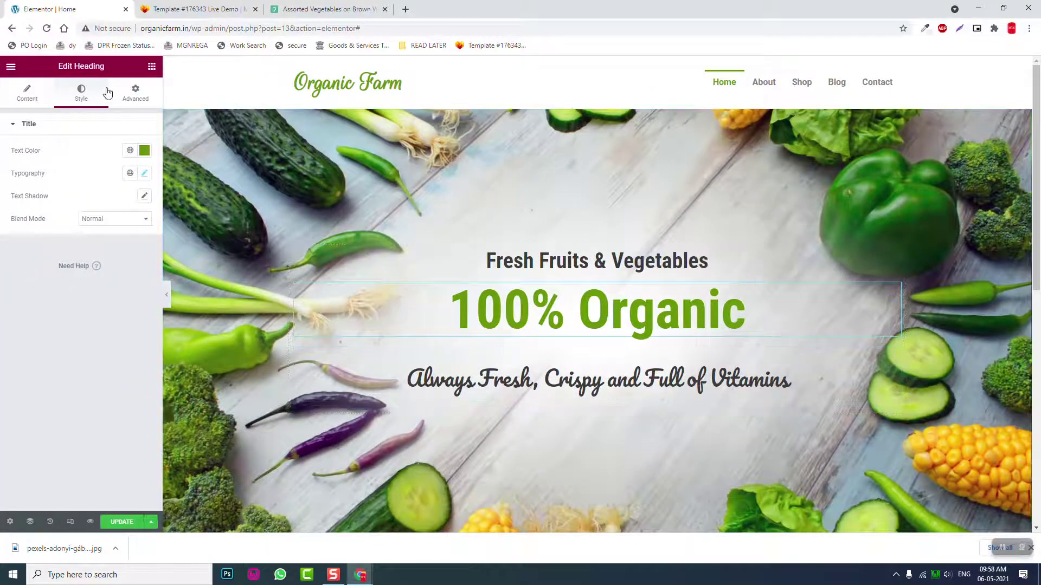
{"action": "left_click", "coordinate": [145, 174]}
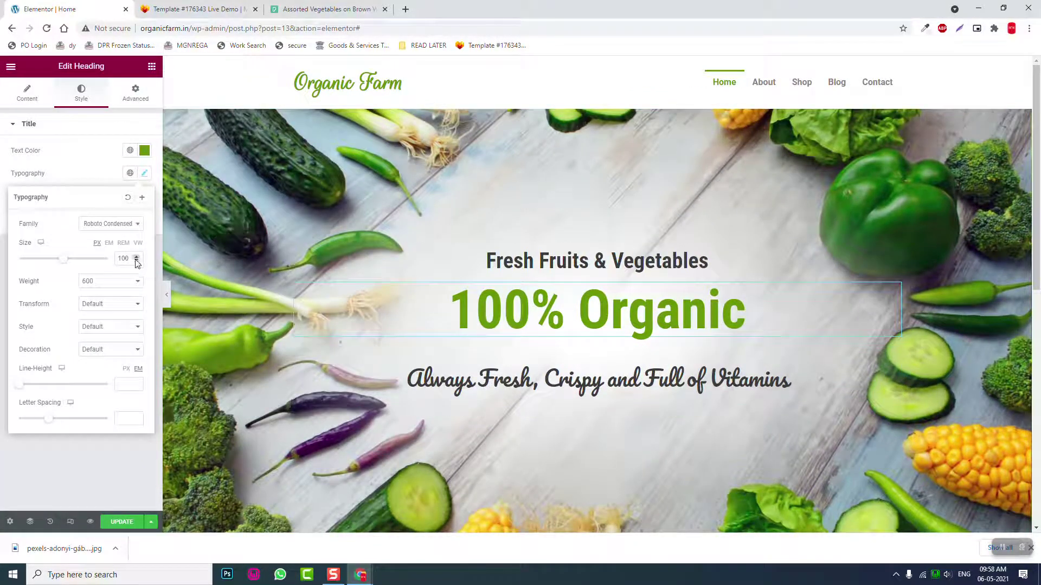
{"action": "left_click", "coordinate": [2, 263]}
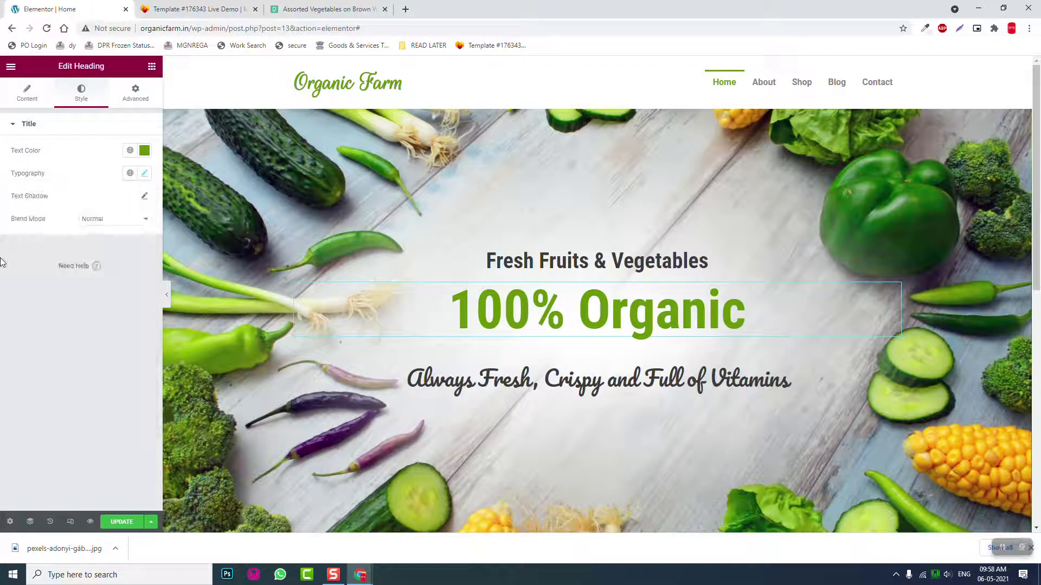
{"action": "left_click", "coordinate": [145, 174]}
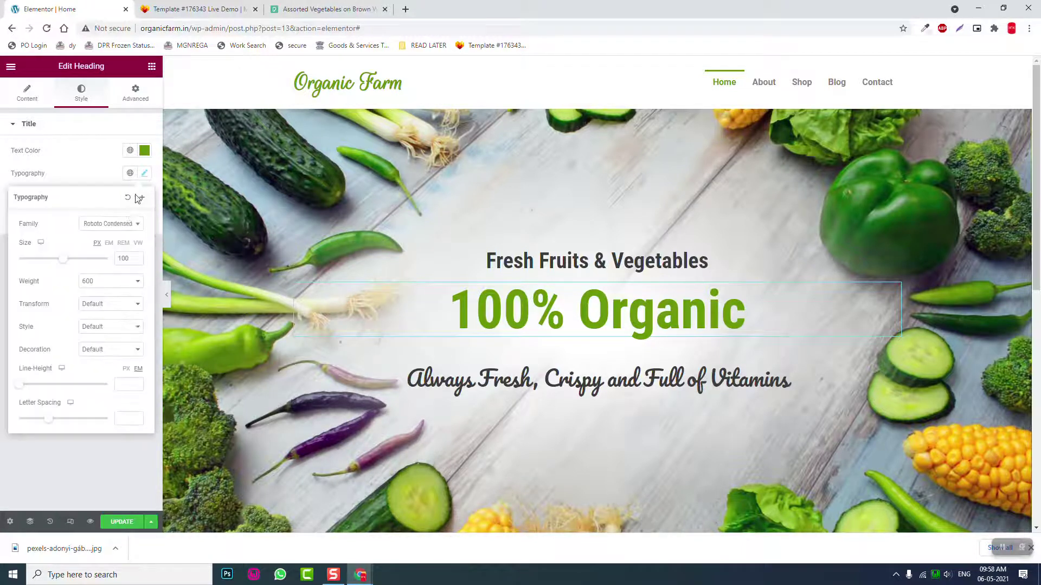
{"action": "left_click_drag", "start_coordinate": [129, 259], "coordinate": [44, 260]}
{"action": "type", "text": "120"}
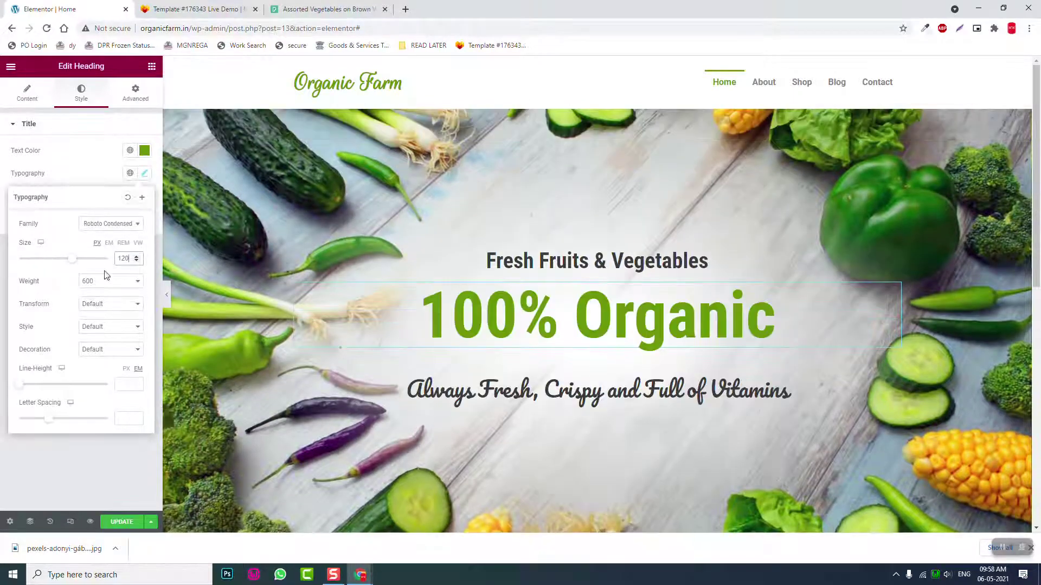
{"action": "left_click", "coordinate": [166, 292]}
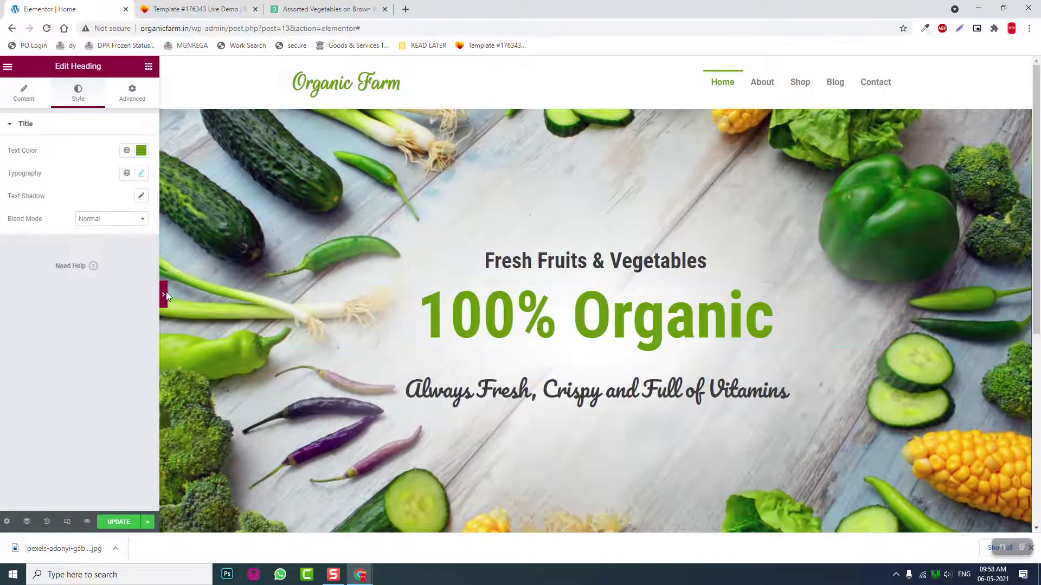
{"action": "left_click", "coordinate": [166, 292]}
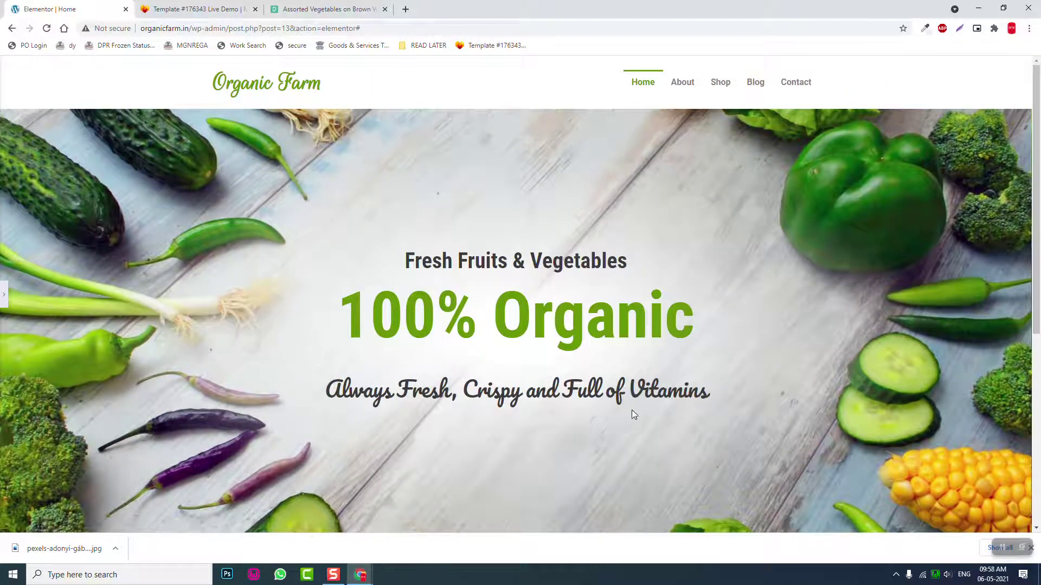
{"action": "scroll", "coordinate": [633, 407], "scroll_direction": "down", "scroll_amount": 2}
Step: Reduce the tagline's line height to 1.5 em and preview it
{"action": "left_click", "coordinate": [4, 294]}
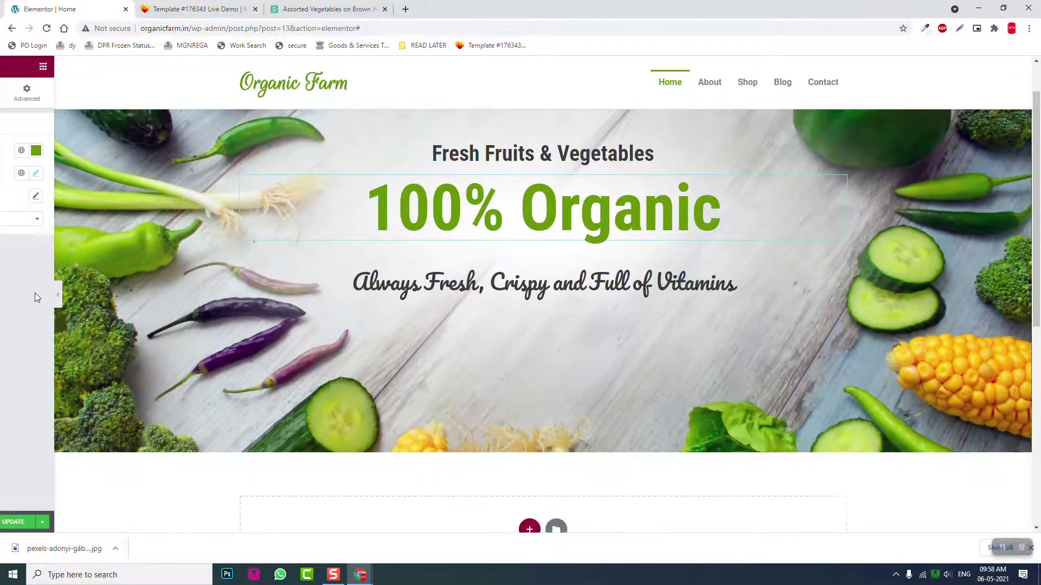
{"action": "left_click", "coordinate": [629, 281]}
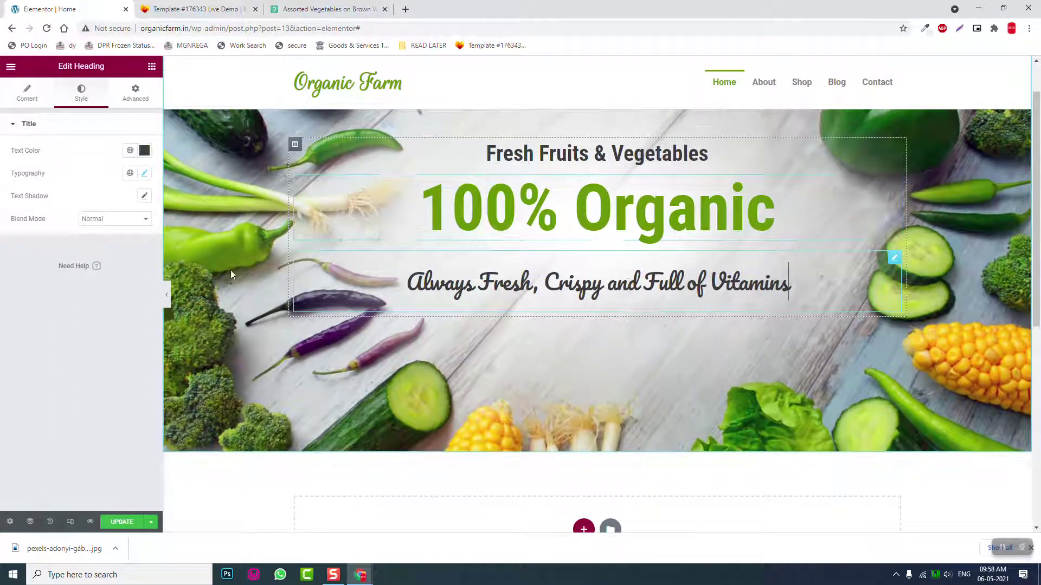
{"action": "left_click", "coordinate": [144, 173]}
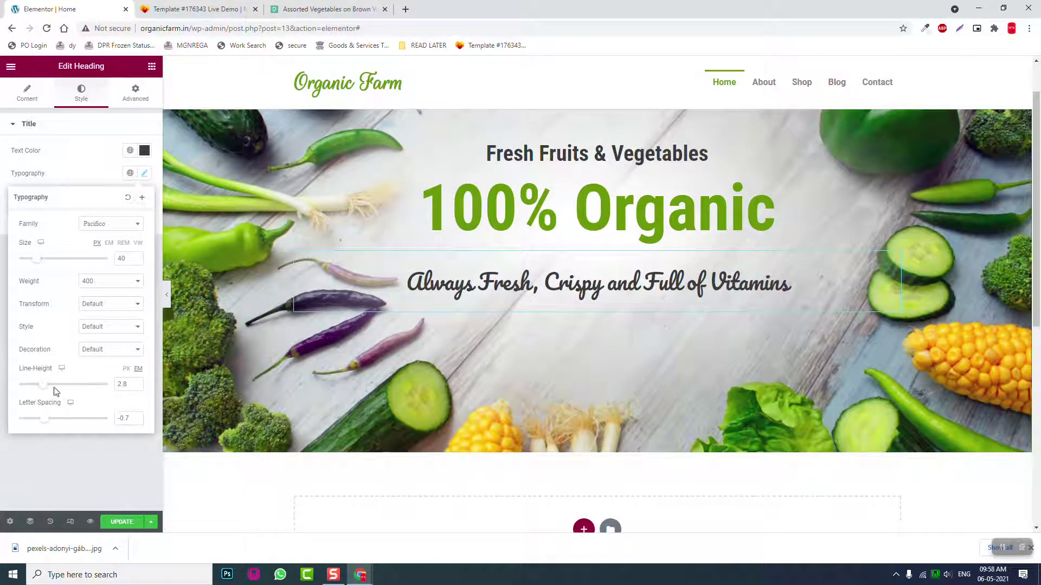
{"action": "left_click_drag", "start_coordinate": [43, 386], "coordinate": [33, 386]}
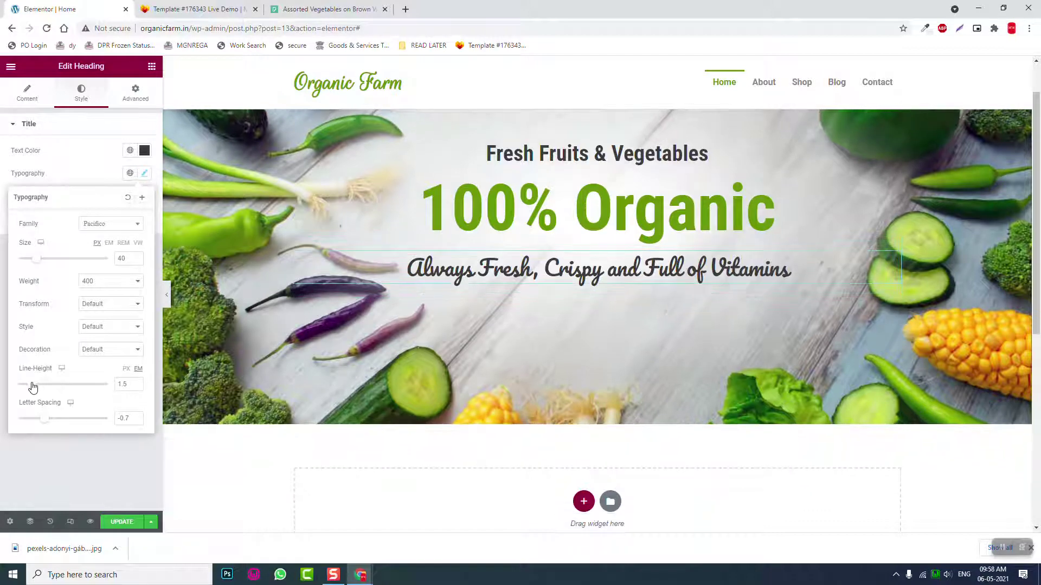
{"action": "left_click", "coordinate": [166, 294]}
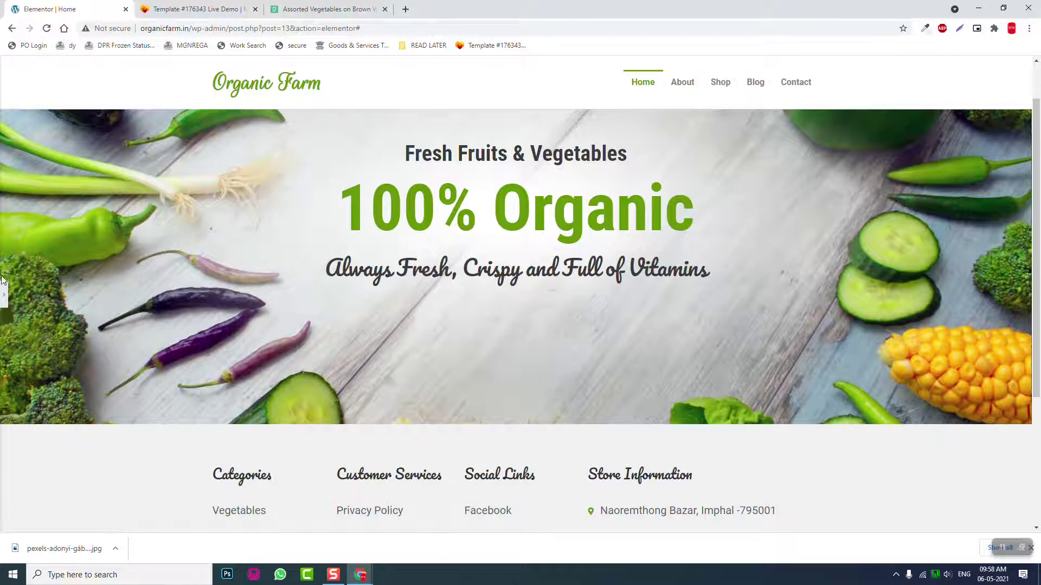
{"action": "left_click", "coordinate": [4, 294]}
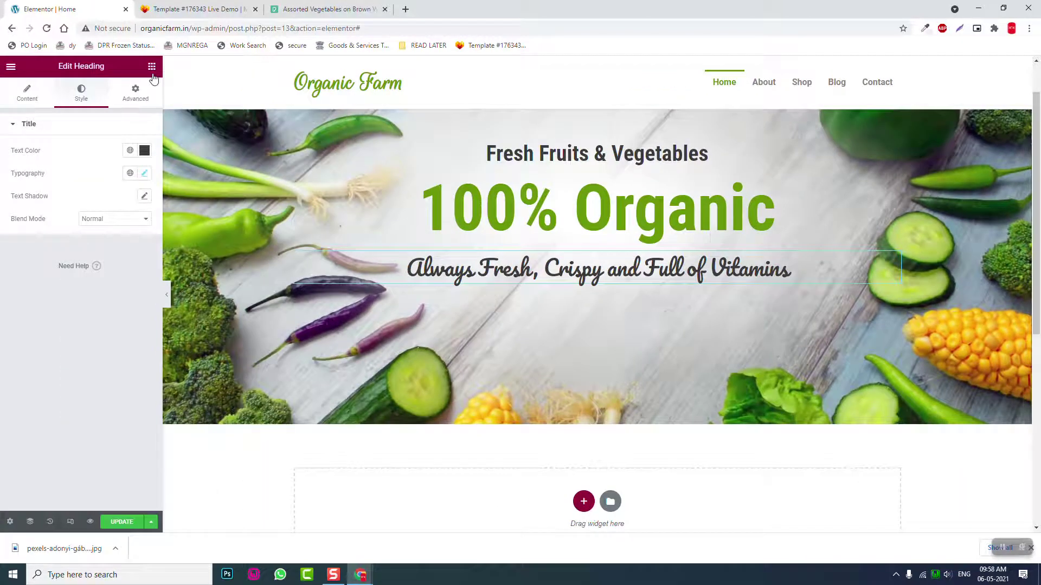
{"action": "left_click", "coordinate": [151, 67]}
Step: Add a centered, Large-size button below the tagline in the hero
{"action": "left_click_drag", "start_coordinate": [118, 271], "coordinate": [621, 281]}
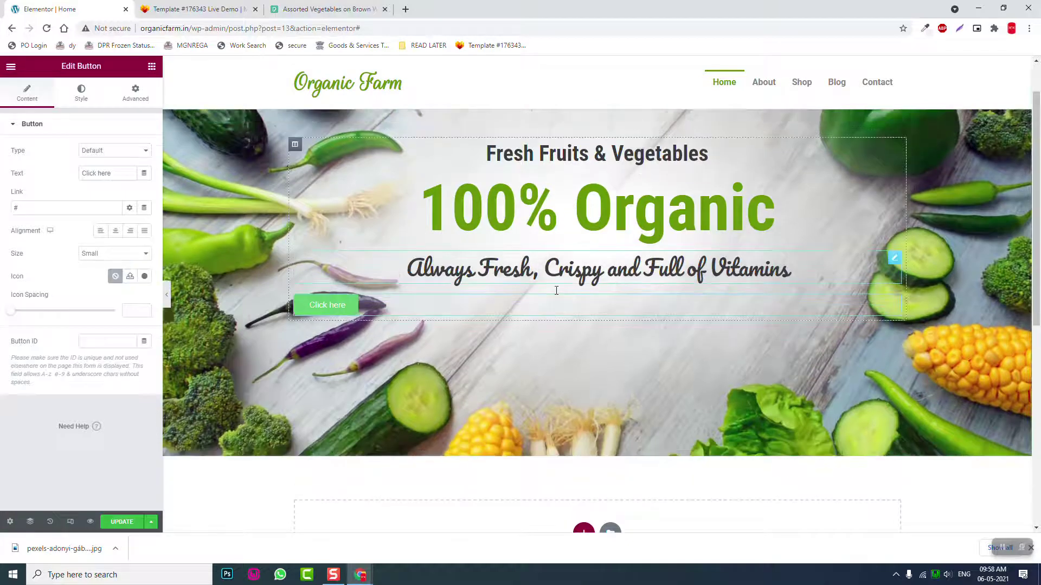
{"action": "left_click", "coordinate": [115, 230]}
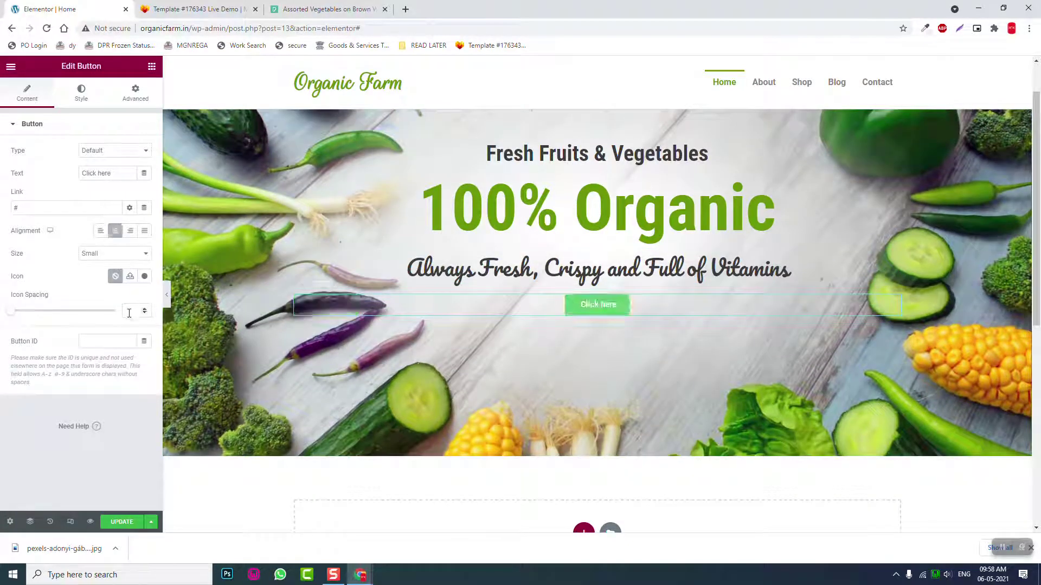
{"action": "left_click", "coordinate": [119, 253]}
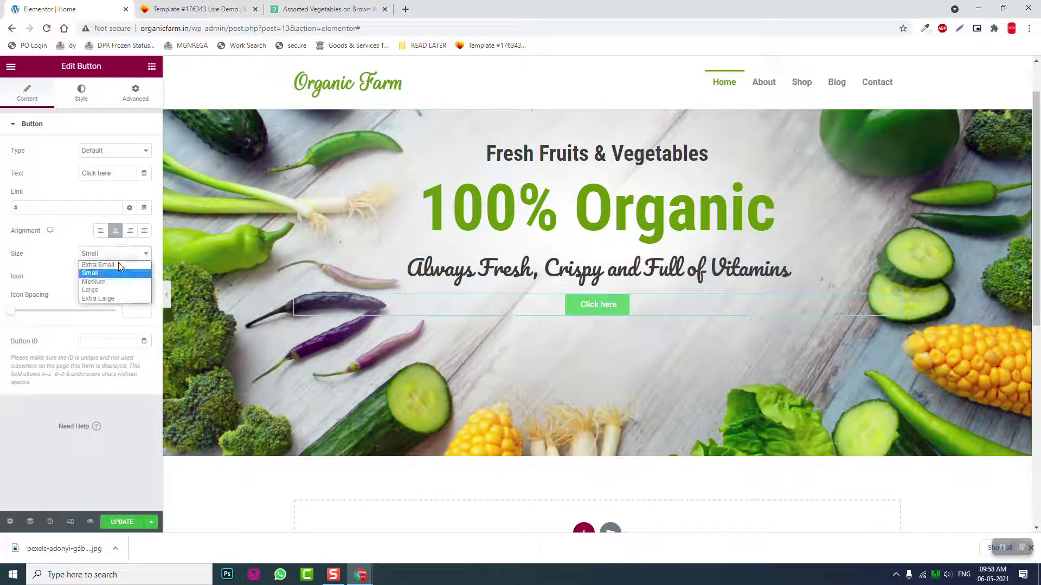
{"action": "left_click", "coordinate": [114, 292]}
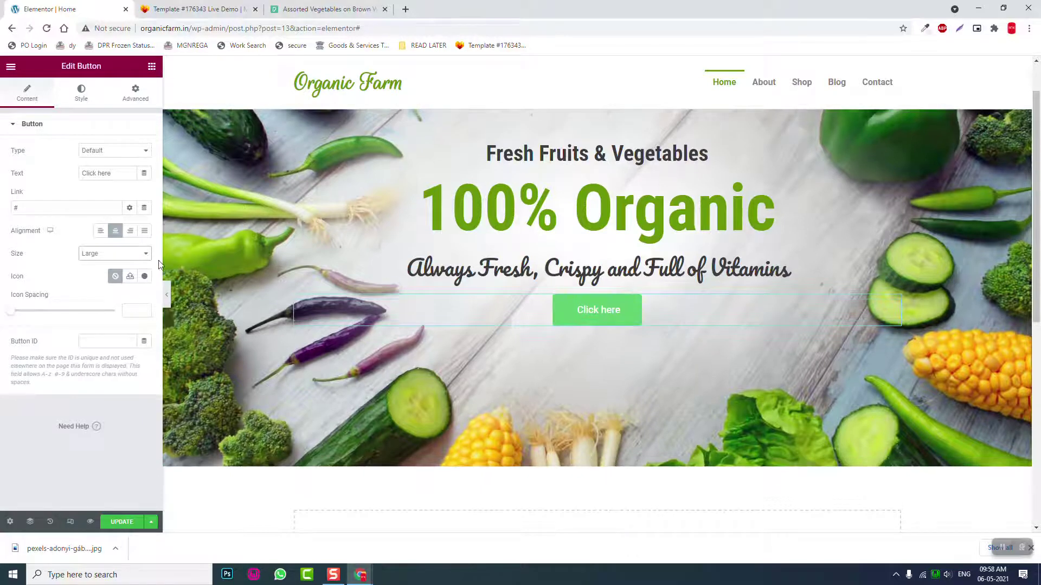
Step: Label the button 'SHOP NOW' and link it to the site's Shop page
{"action": "left_click_drag", "start_coordinate": [116, 173], "coordinate": [1, 169]}
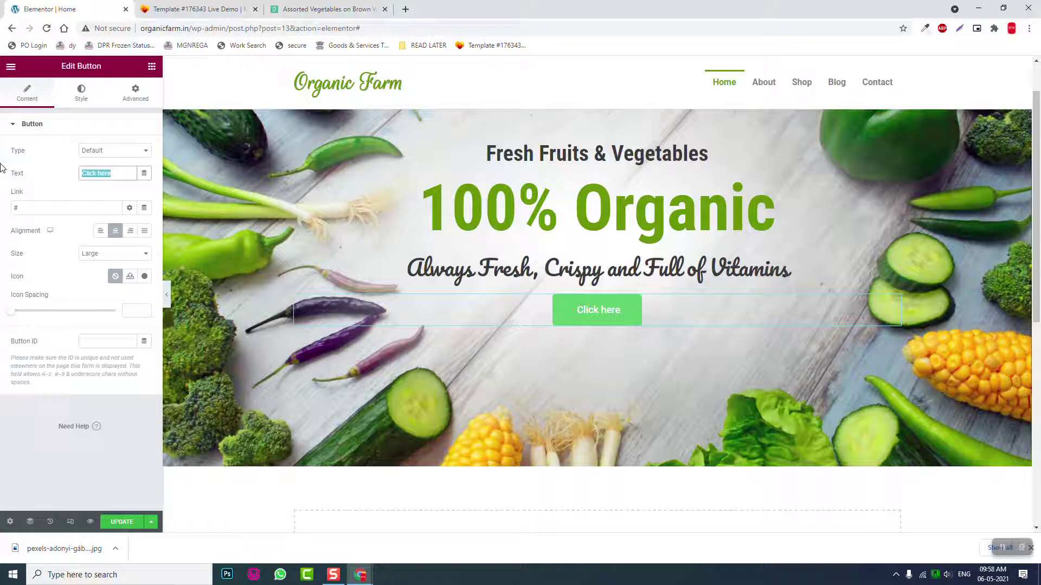
{"action": "type", "text": "SHOP N"}
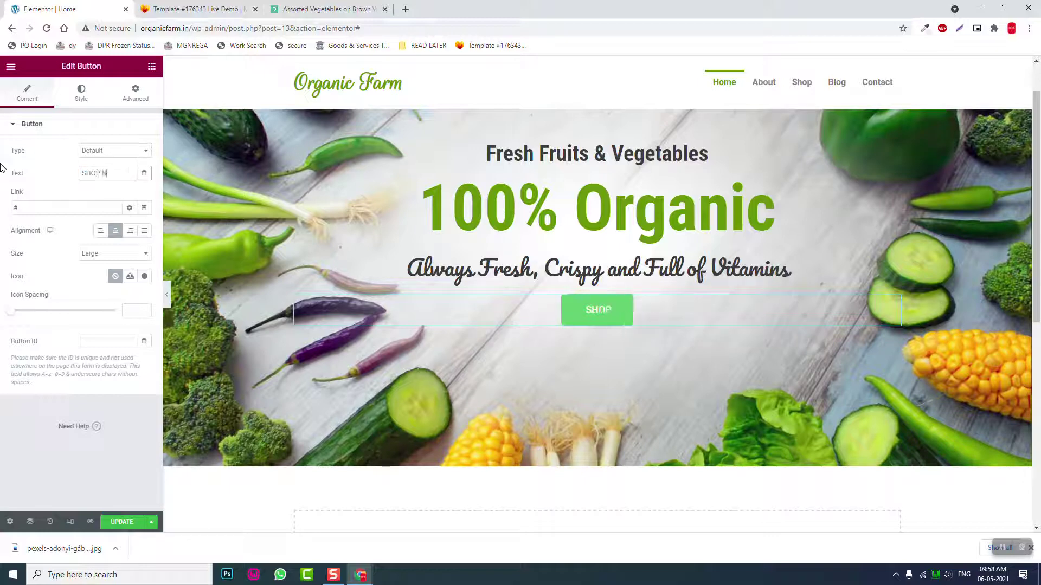
{"action": "type", "text": "OW"}
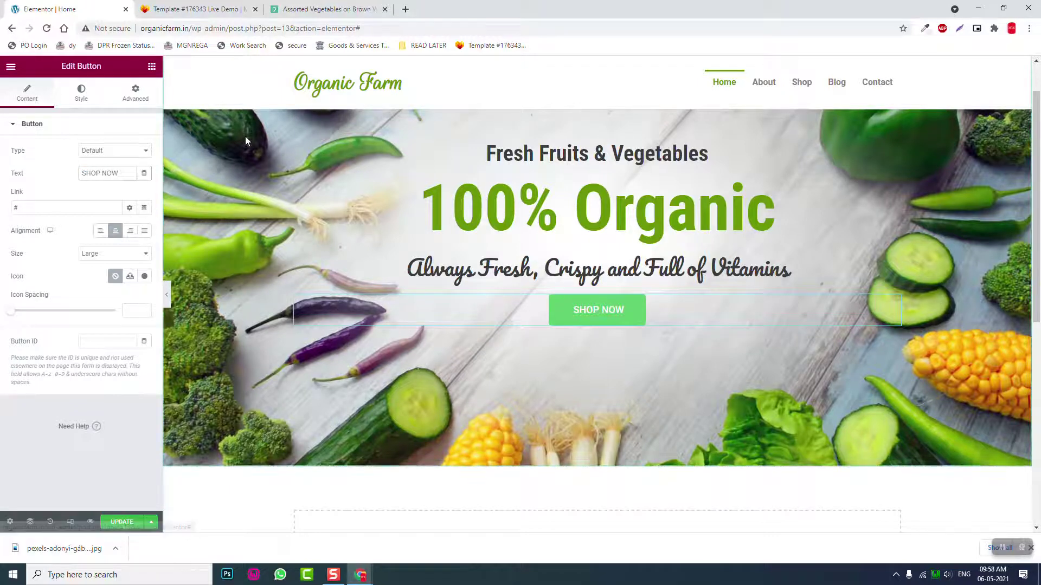
{"action": "double_click", "coordinate": [78, 206]}
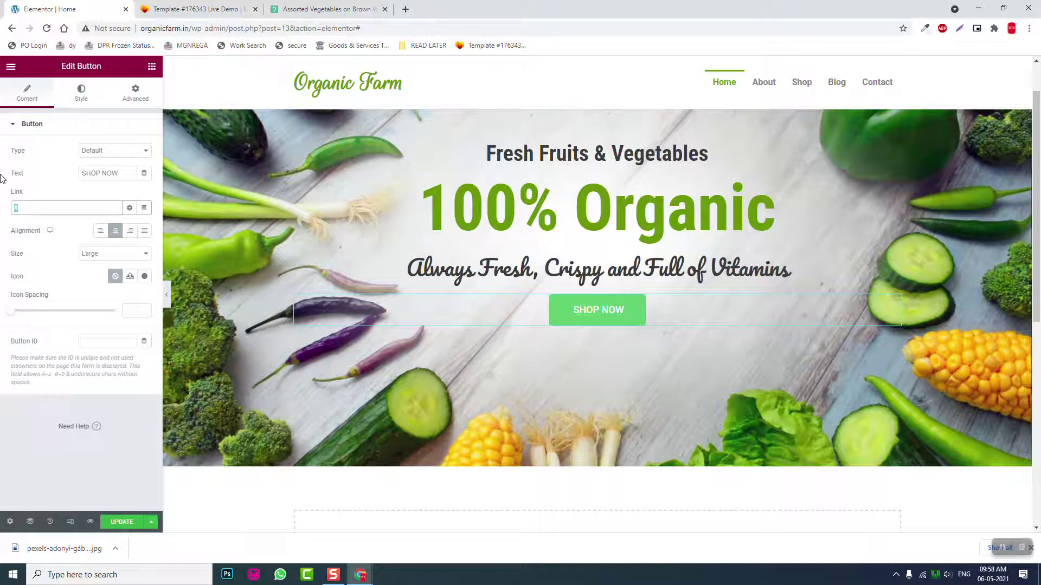
{"action": "type", "text": "SHOP"}
{"action": "left_click", "coordinate": [52, 230]}
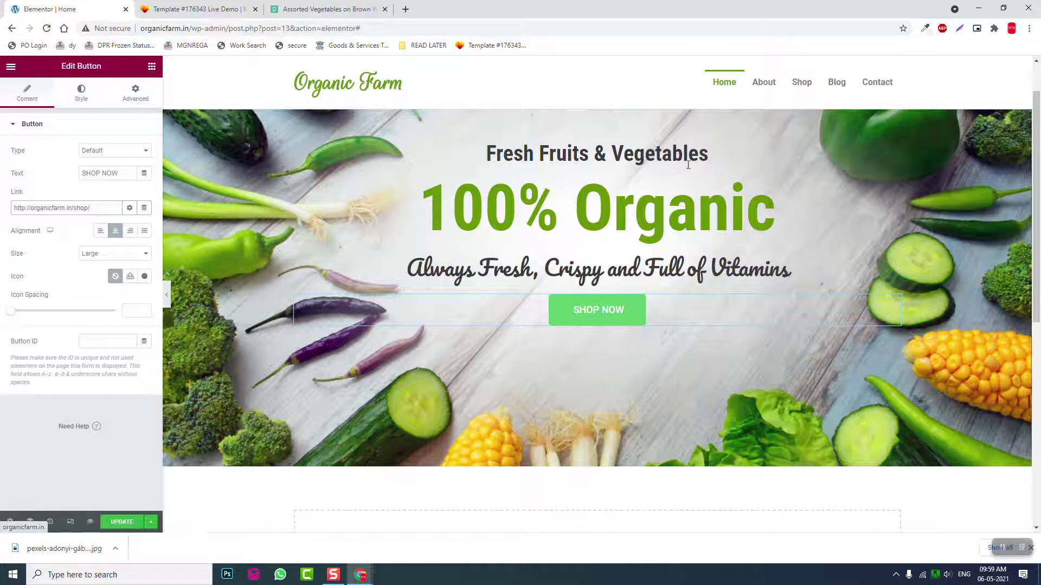
Step: Copy the hex code #679509 from ColorZilla's picked colour history
{"action": "left_click", "coordinate": [925, 29]}
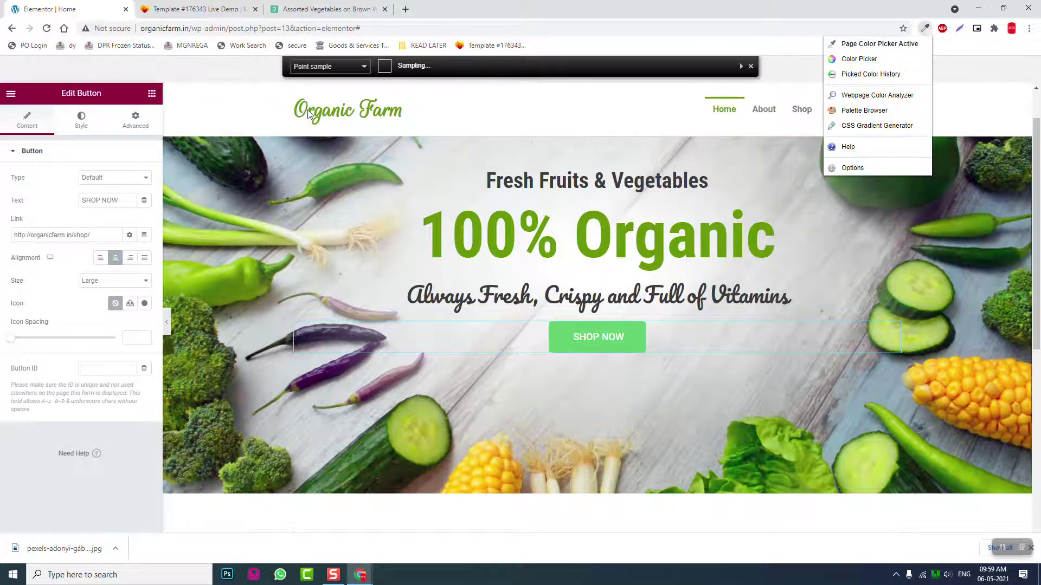
{"action": "left_click", "coordinate": [336, 92]}
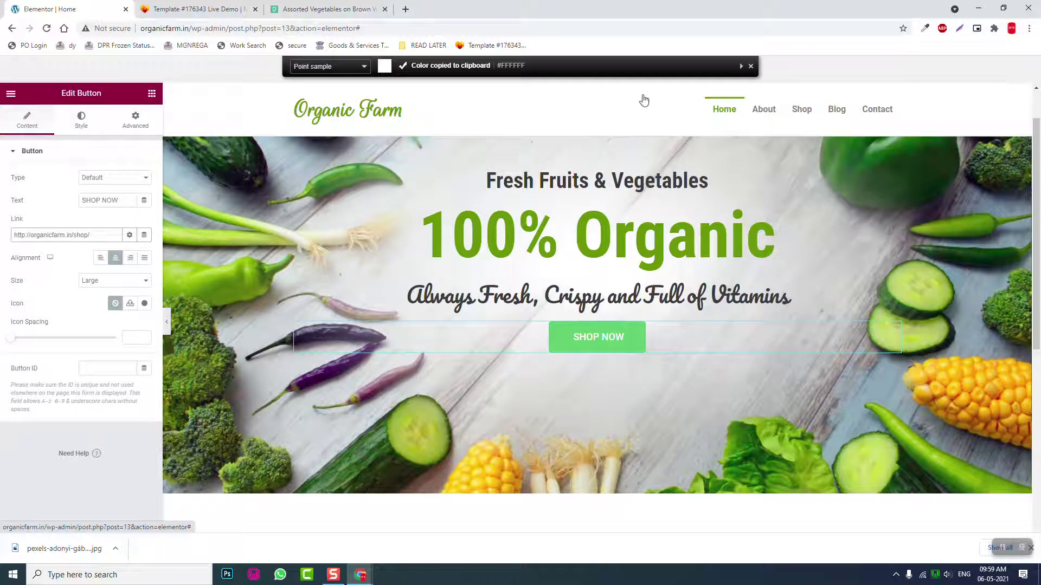
{"action": "left_click", "coordinate": [926, 29]}
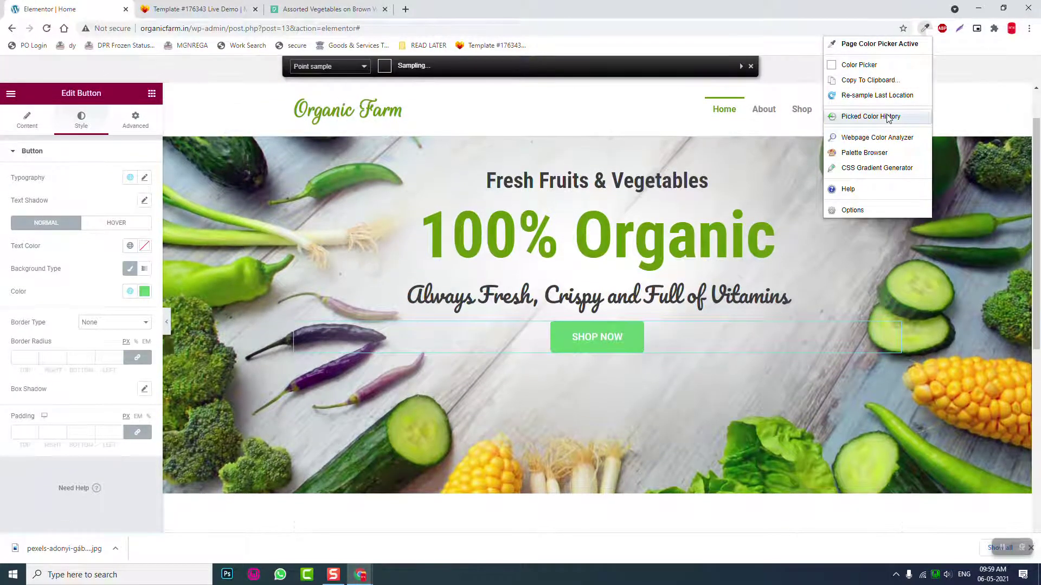
{"action": "left_click", "coordinate": [887, 117]}
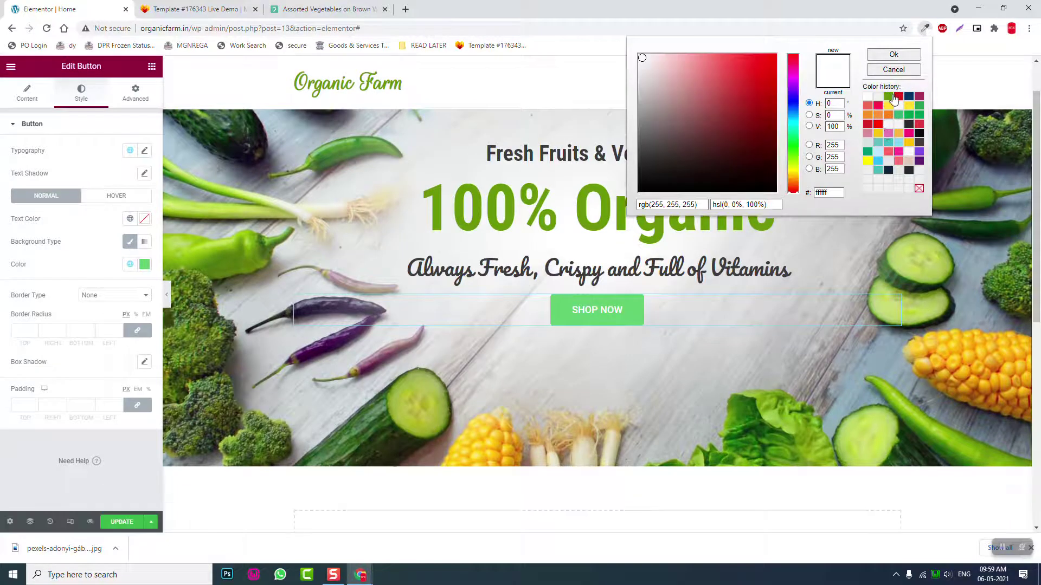
{"action": "left_click", "coordinate": [892, 96]}
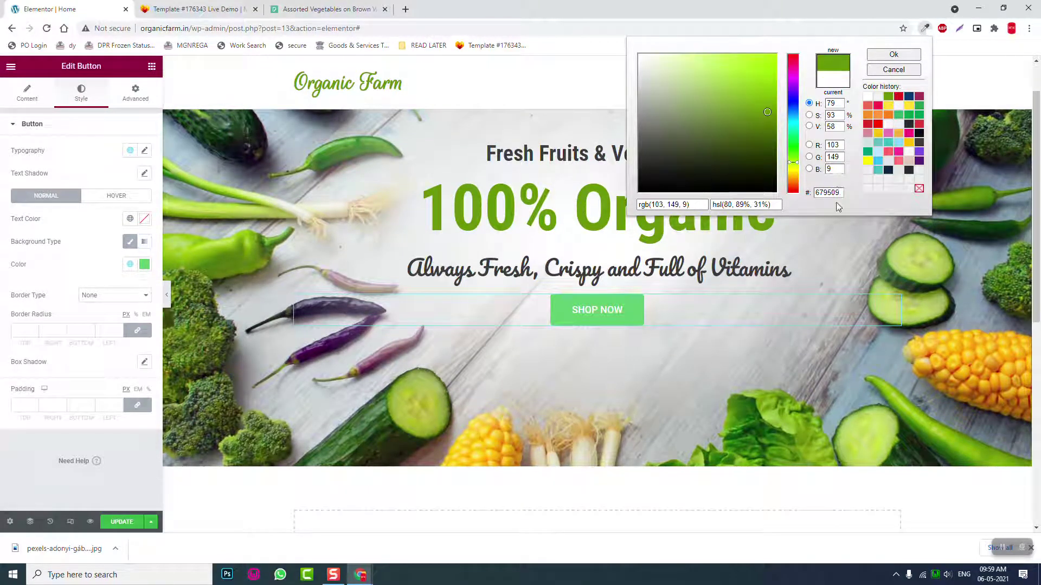
{"action": "left_click_drag", "start_coordinate": [841, 194], "coordinate": [770, 200]}
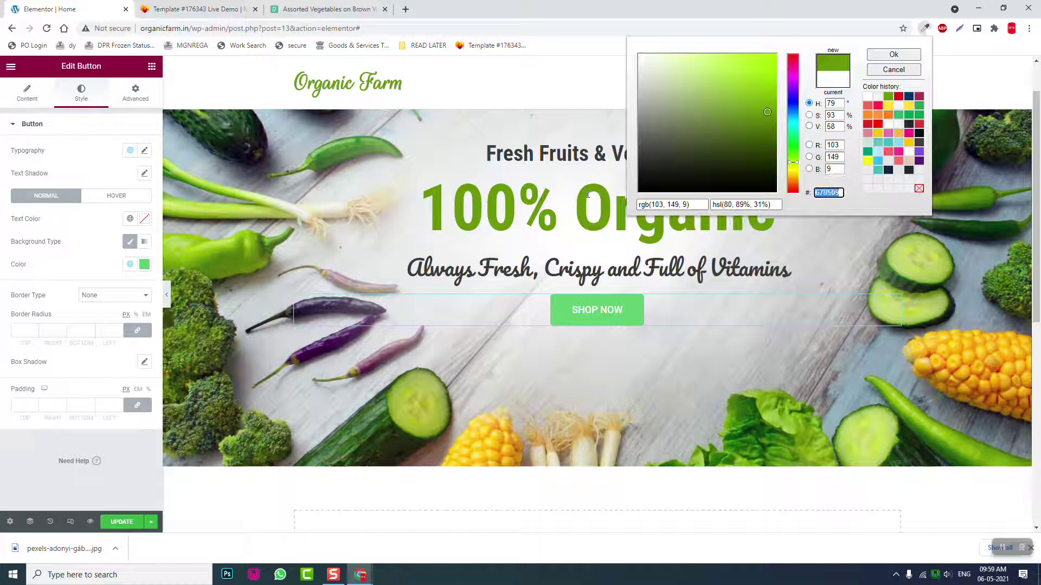
Step: Replace the button background #61CE70 with #679509 and preview the page
{"action": "left_click", "coordinate": [144, 265]}
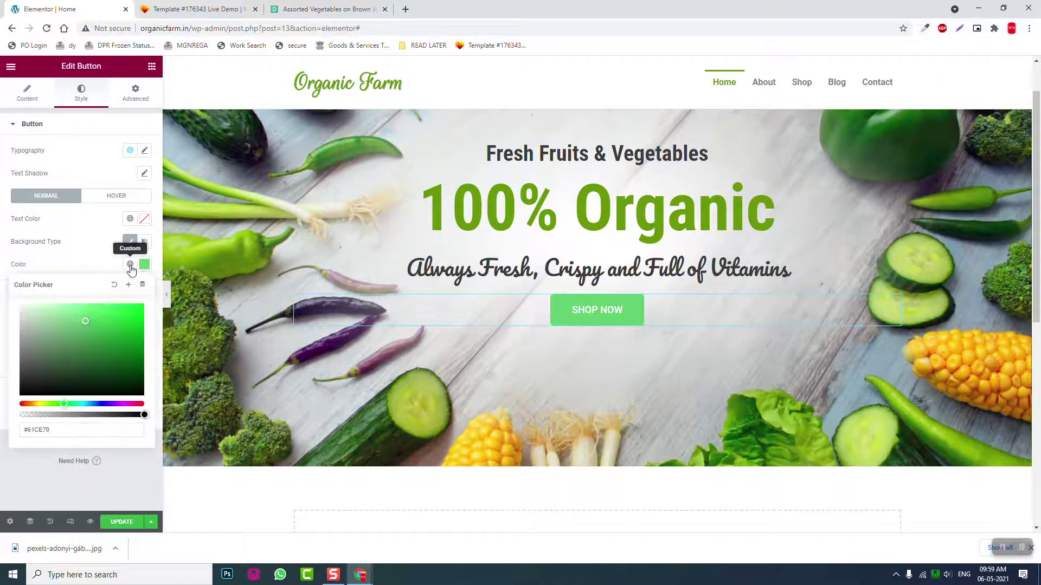
{"action": "left_click_drag", "start_coordinate": [81, 429], "coordinate": [7, 423]}
{"action": "key", "text": "ctrl+v"}
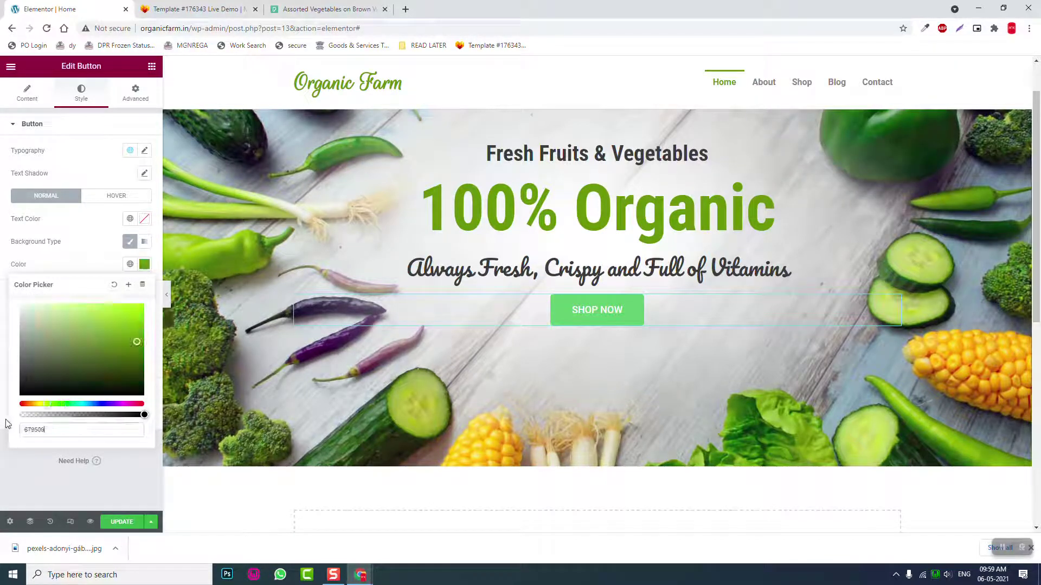
{"action": "left_click", "coordinate": [86, 257]}
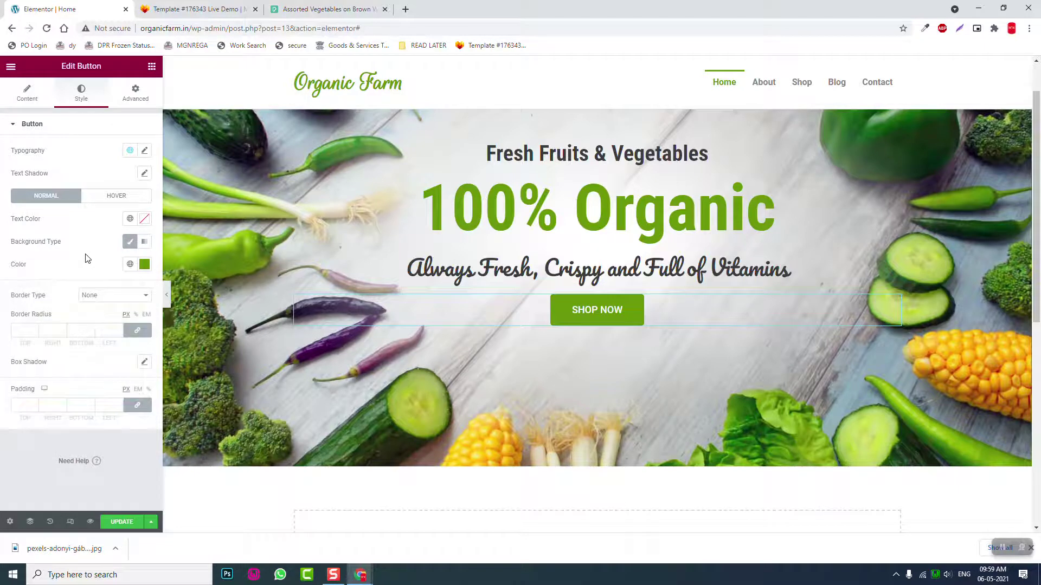
{"action": "left_click", "coordinate": [168, 297]}
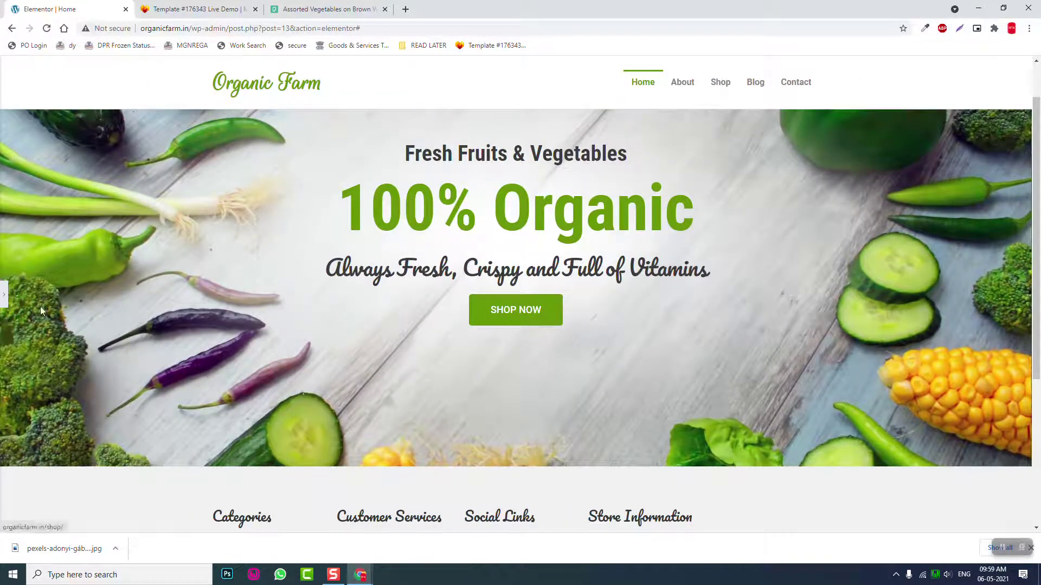
{"action": "left_click", "coordinate": [3, 296]}
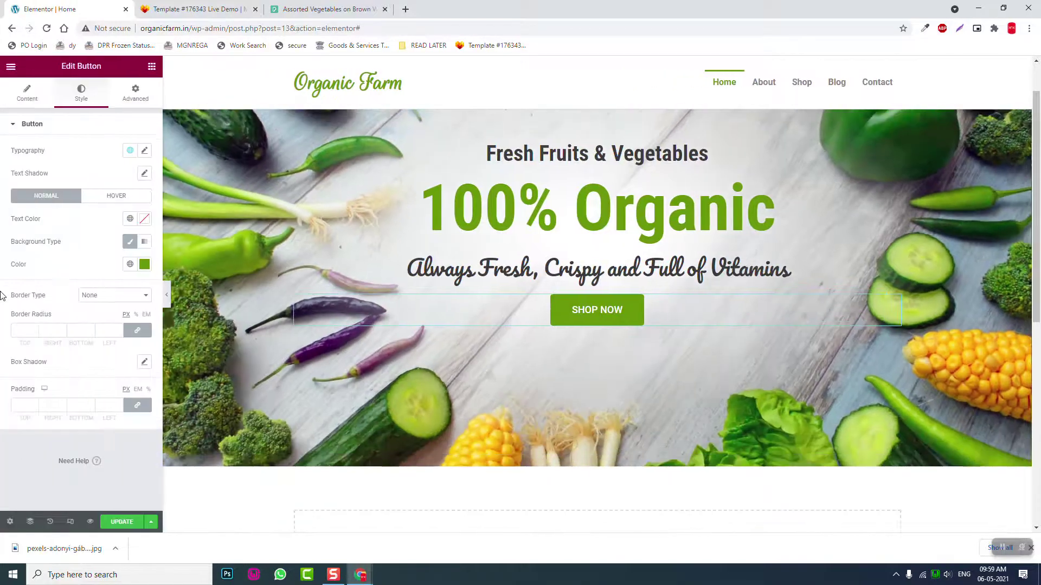
Step: Set the button's hover background to white #FFFFFF and hover text colour to #679509, then preview
{"action": "left_click", "coordinate": [116, 197]}
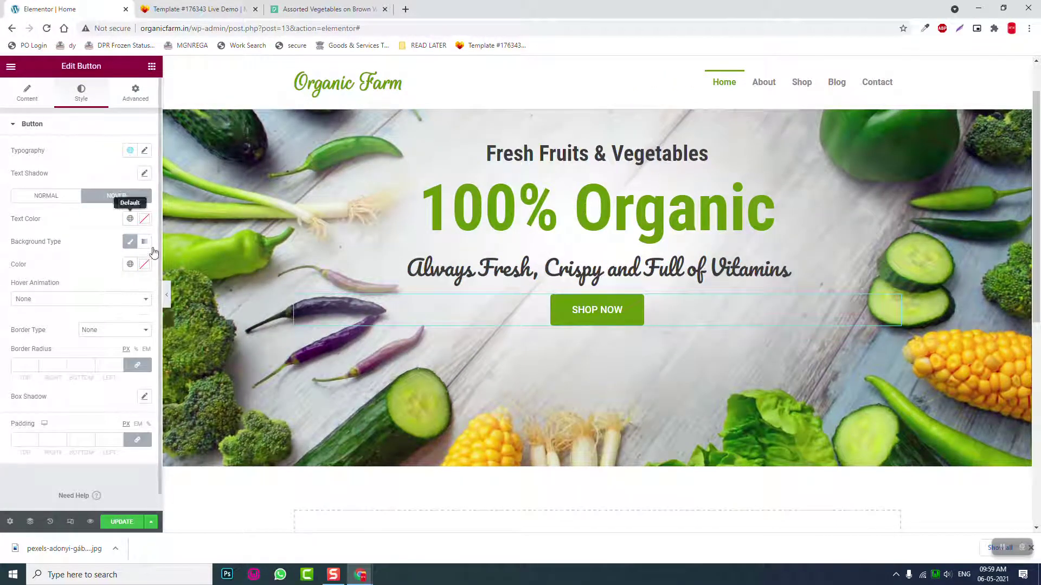
{"action": "left_click", "coordinate": [145, 264]}
{"action": "key", "text": "ctrl+v"}
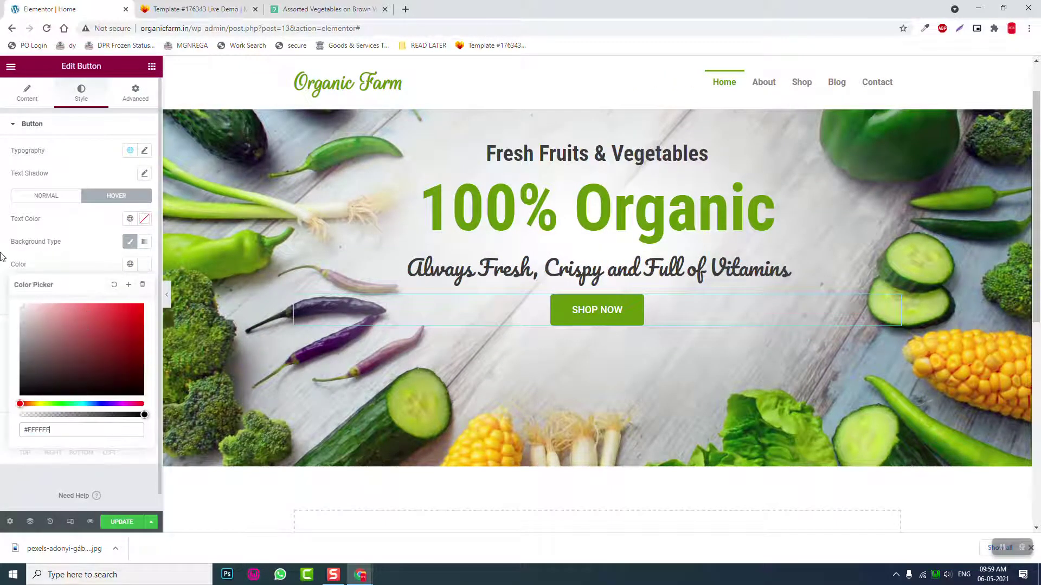
{"action": "left_click", "coordinate": [90, 265]}
{"action": "left_click", "coordinate": [144, 218]}
{"action": "key", "text": "ctrl+v"}
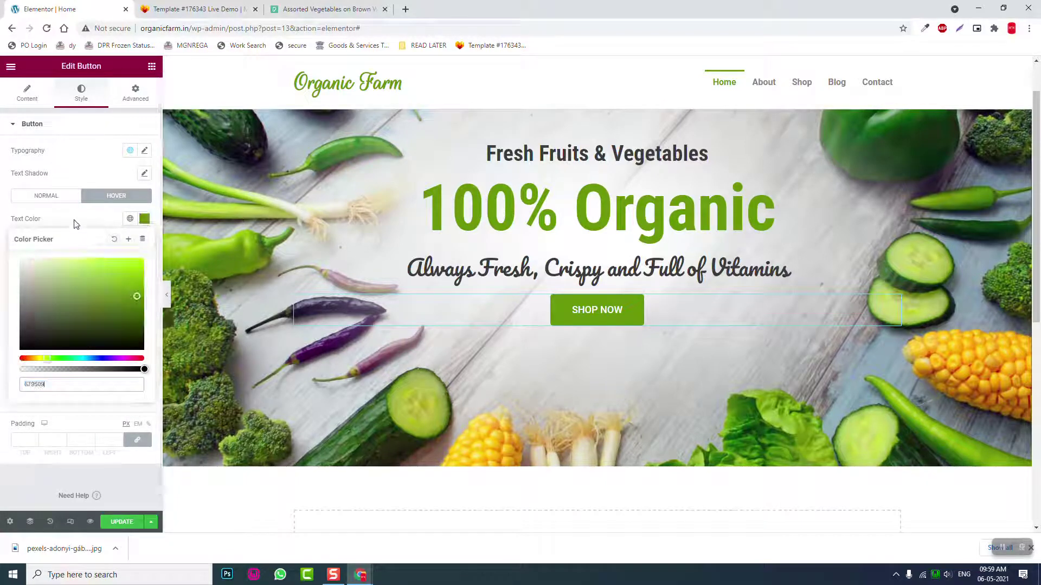
{"action": "left_click", "coordinate": [75, 224]}
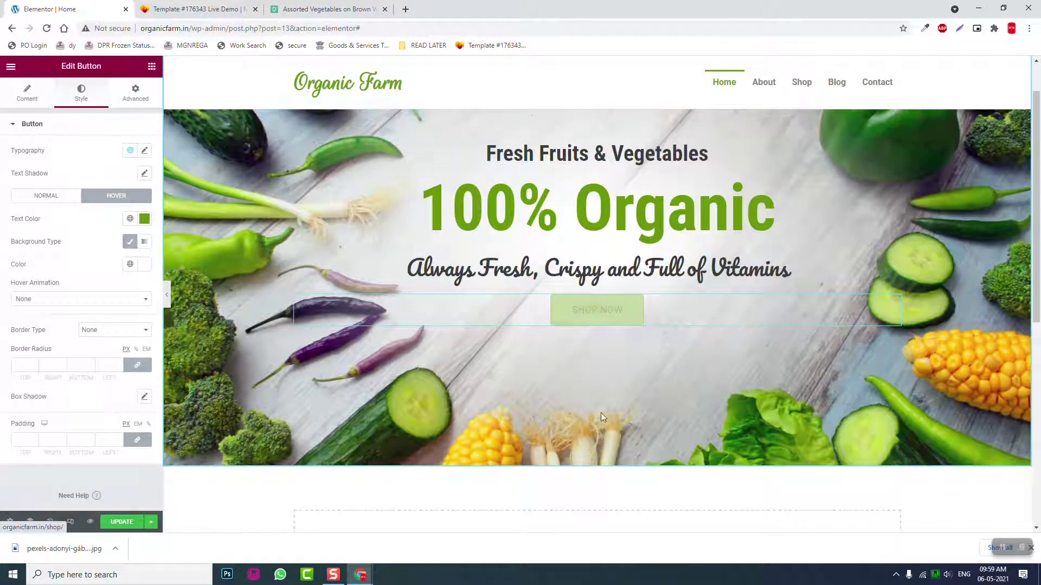
{"action": "left_click", "coordinate": [171, 288]}
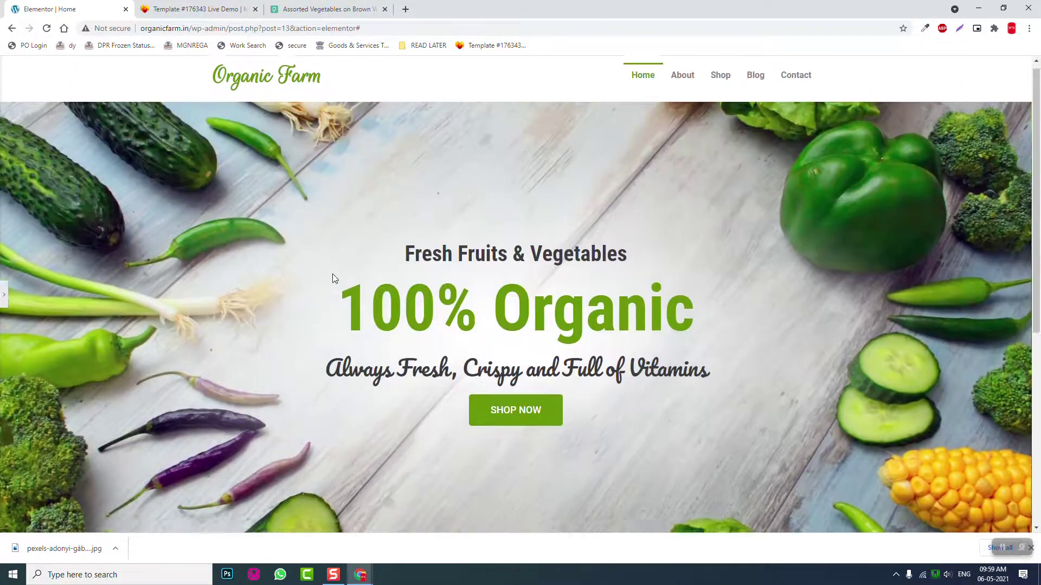
{"action": "scroll", "coordinate": [326, 277], "scroll_direction": "down", "scroll_amount": 3}
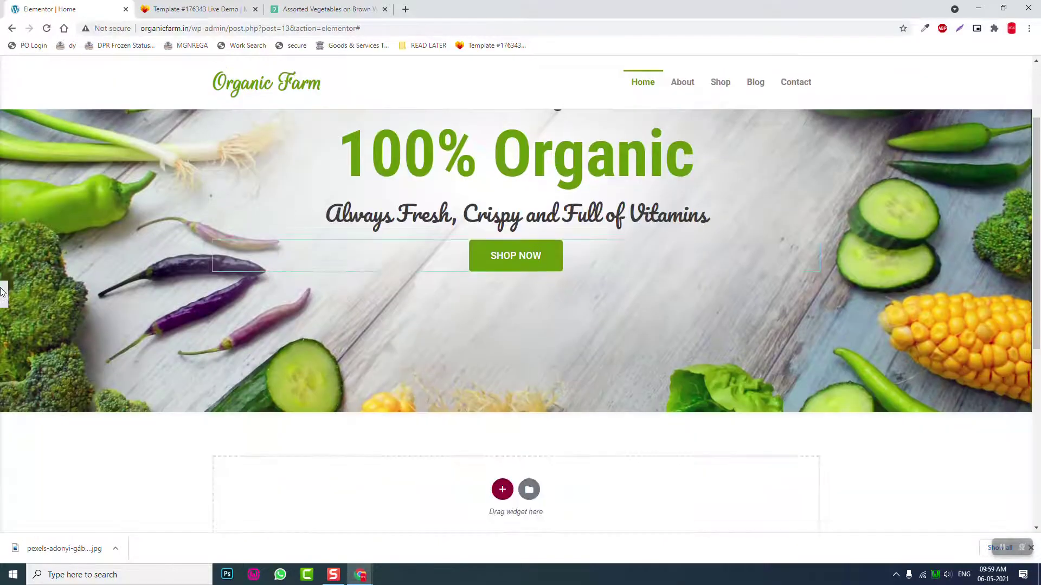
{"action": "left_click", "coordinate": [3, 292]}
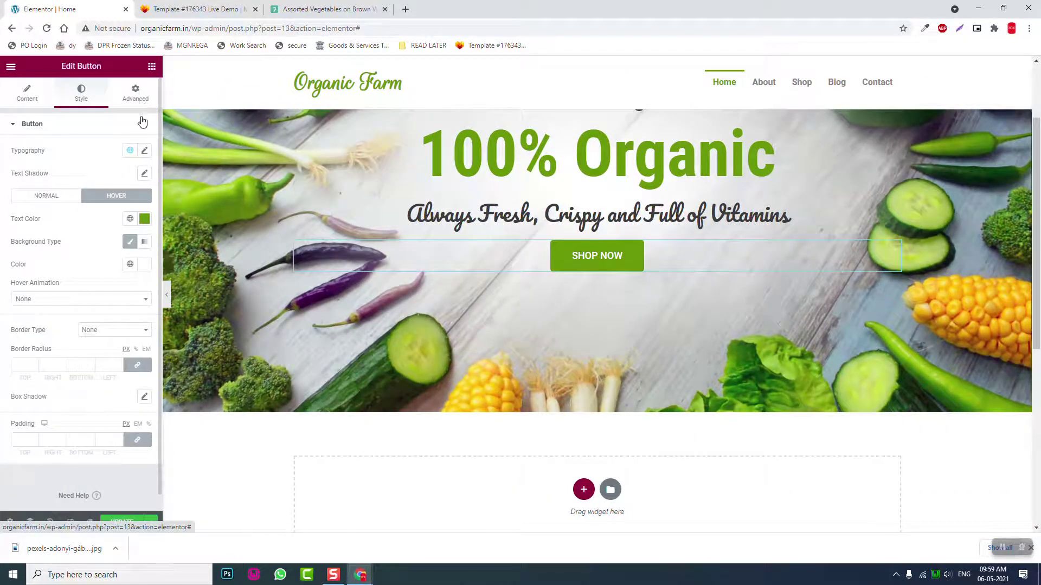
Step: Give the SHOP NOW button a 40 px top margin and preview its new position
{"action": "left_click", "coordinate": [136, 92]}
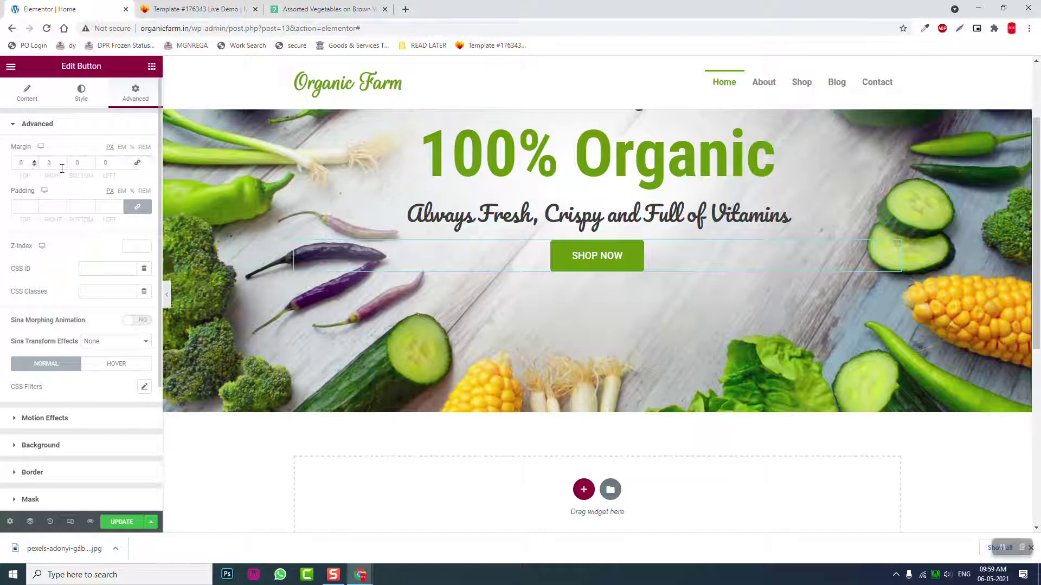
{"action": "left_click", "coordinate": [20, 163]}
{"action": "type", "text": "040"}
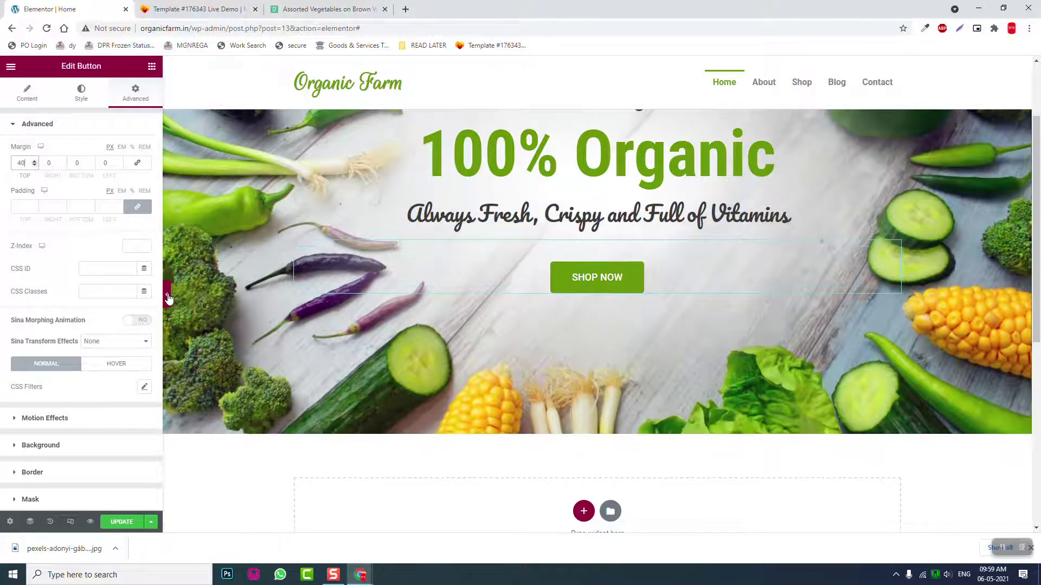
{"action": "left_click", "coordinate": [168, 297]}
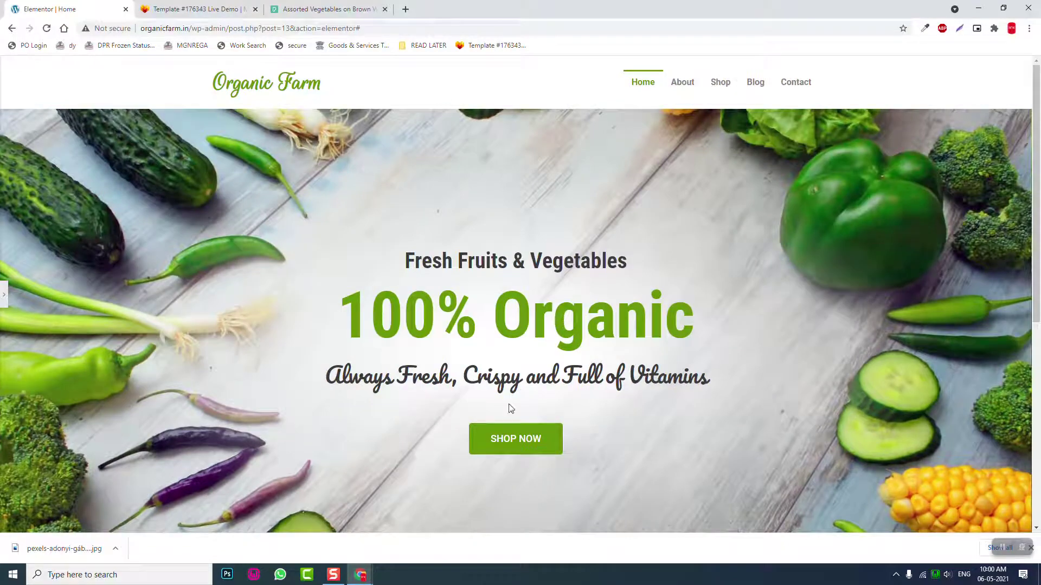
{"action": "scroll", "coordinate": [570, 408], "scroll_direction": "down", "scroll_amount": 2}
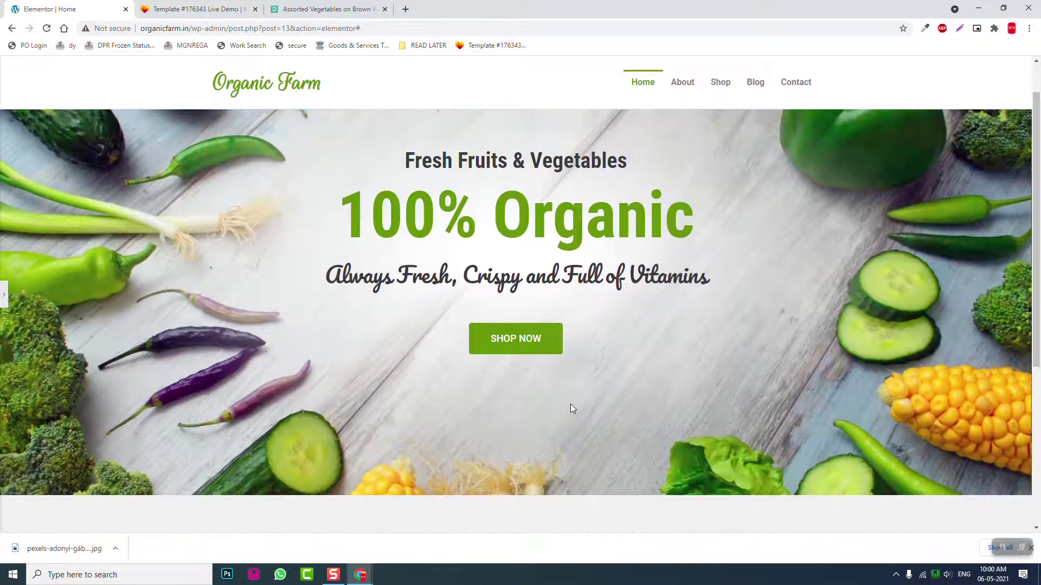
{"action": "scroll", "coordinate": [570, 407], "scroll_direction": "up", "scroll_amount": 2}
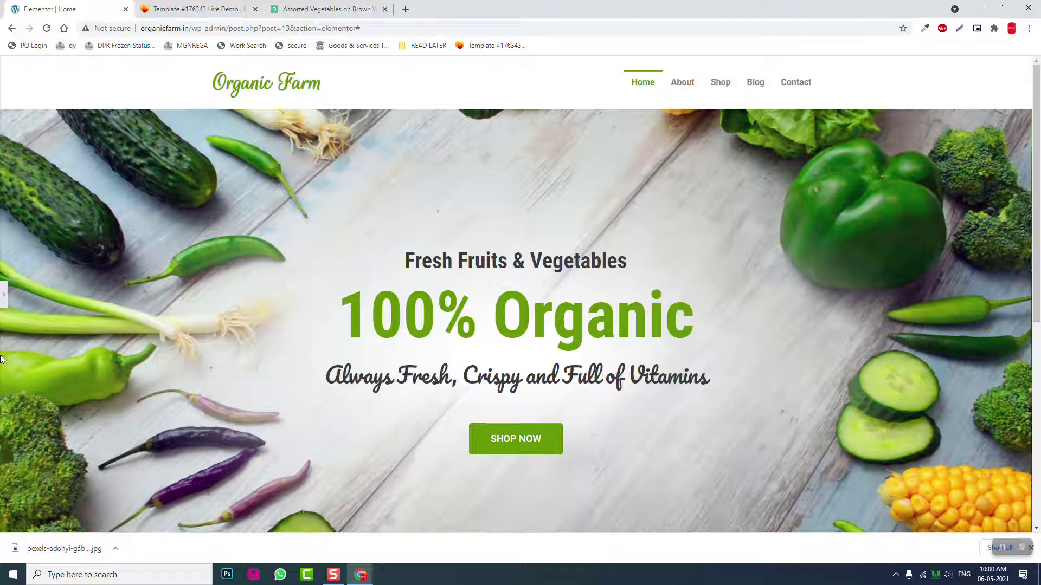
{"action": "left_click", "coordinate": [4, 295]}
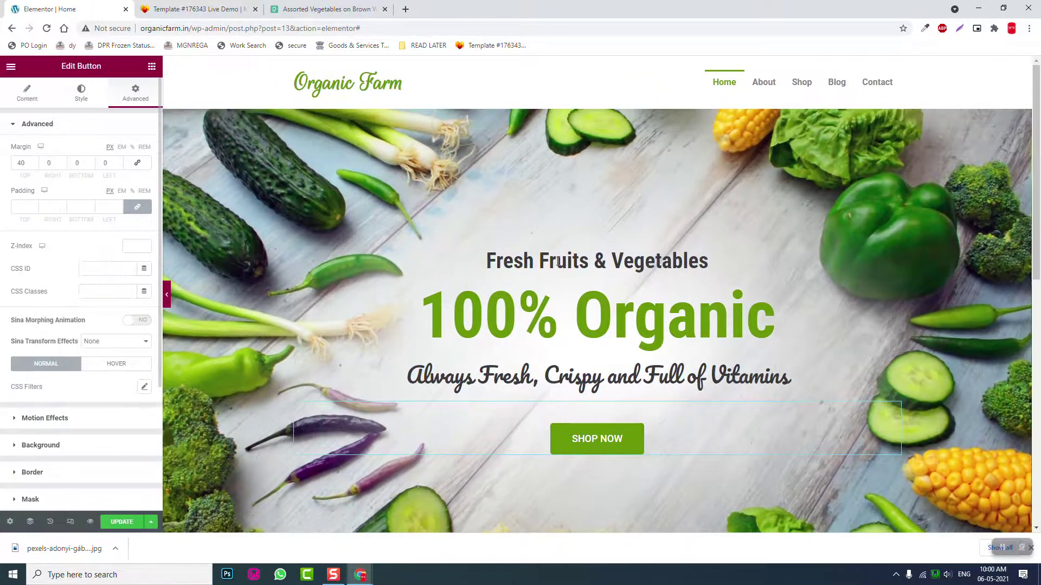
Step: Set the Fresh Fruits & Vegetables heading's font weight to 500
{"action": "left_click", "coordinate": [558, 263]}
{"action": "left_click", "coordinate": [145, 173]}
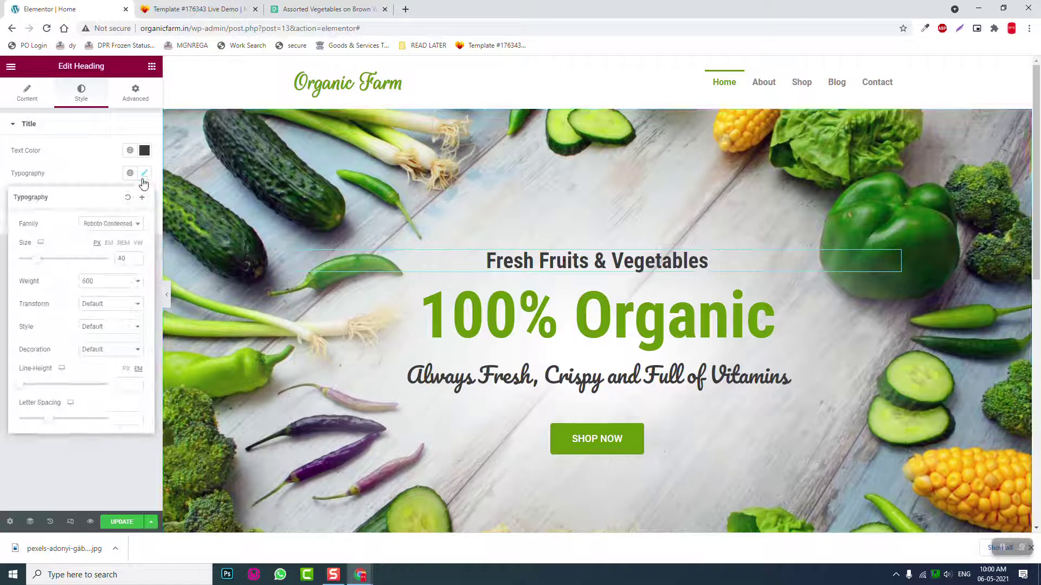
{"action": "left_click", "coordinate": [105, 283]}
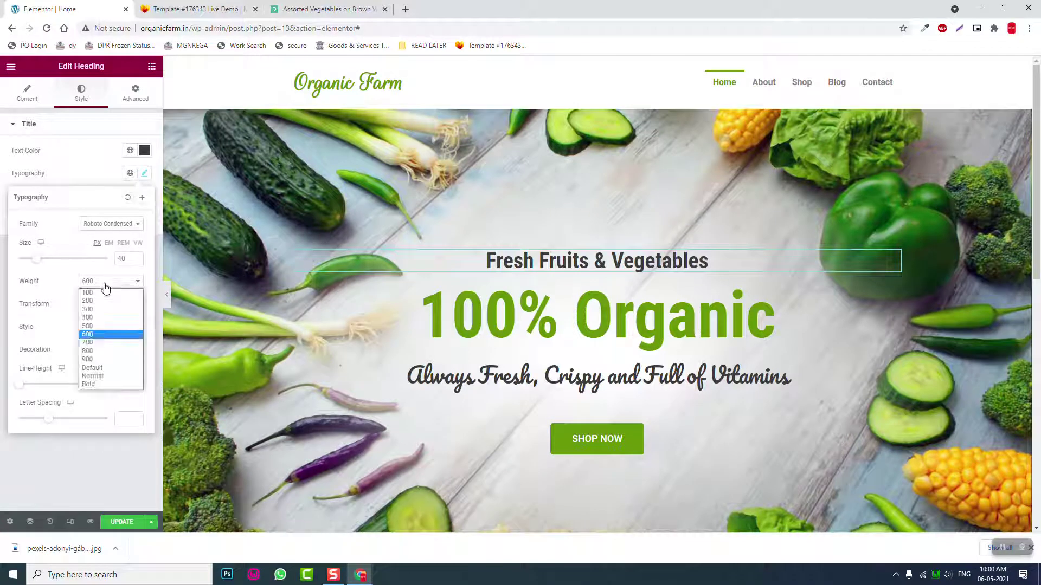
{"action": "left_click", "coordinate": [103, 325]}
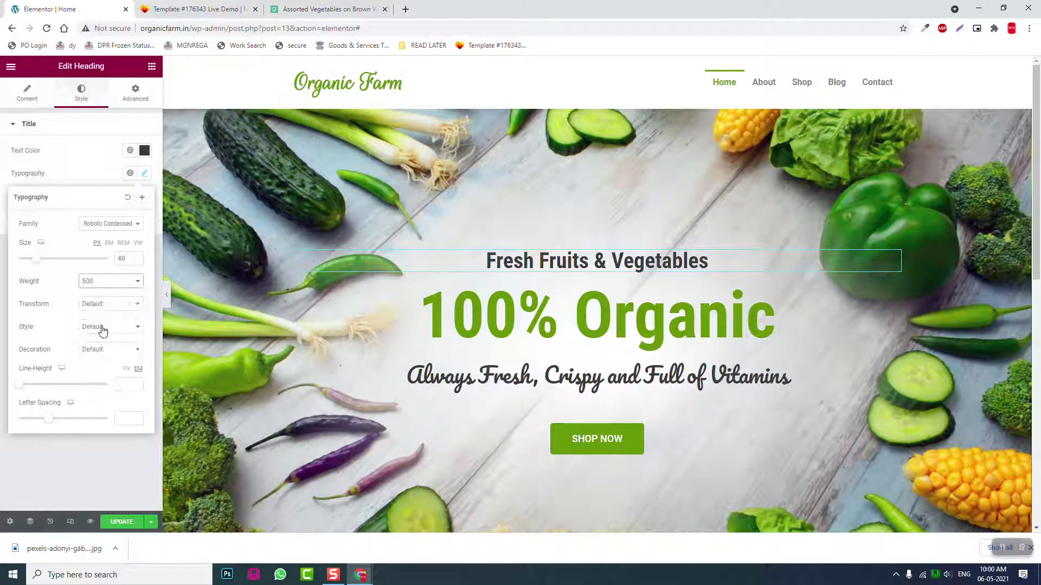
{"action": "left_click", "coordinate": [167, 300]}
Step: Preview the finished hero full width with the editing panel hidden, then restore the panel
{"action": "left_click", "coordinate": [167, 298]}
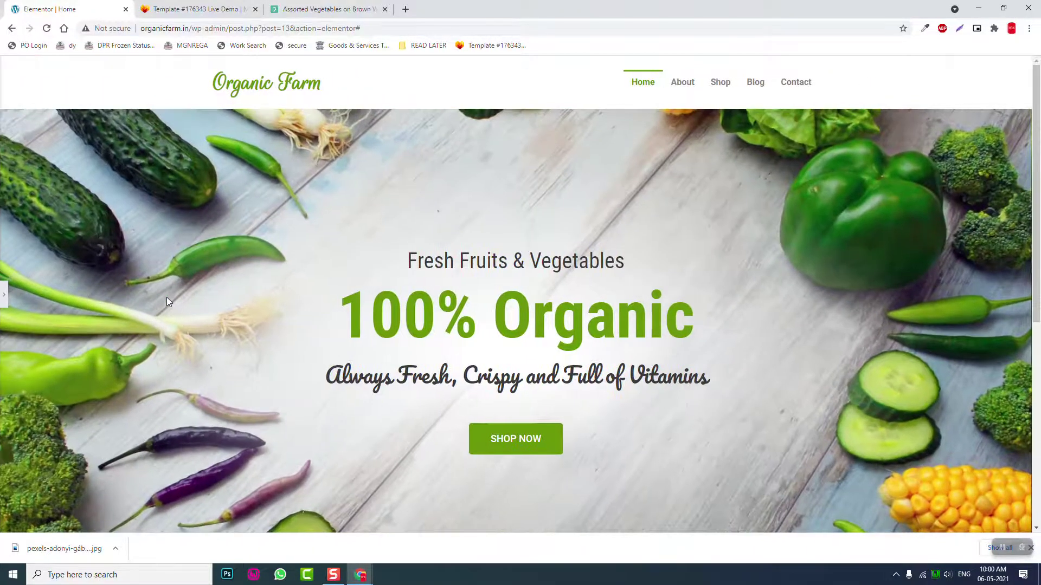
{"action": "scroll", "coordinate": [167, 298], "scroll_direction": "down", "scroll_amount": 1}
{"action": "scroll", "coordinate": [167, 297], "scroll_direction": "up", "scroll_amount": 1}
{"action": "scroll", "coordinate": [167, 297], "scroll_direction": "down", "scroll_amount": 3}
{"action": "scroll", "coordinate": [167, 297], "scroll_direction": "up", "scroll_amount": 3}
{"action": "scroll", "coordinate": [167, 297], "scroll_direction": "down", "scroll_amount": 5}
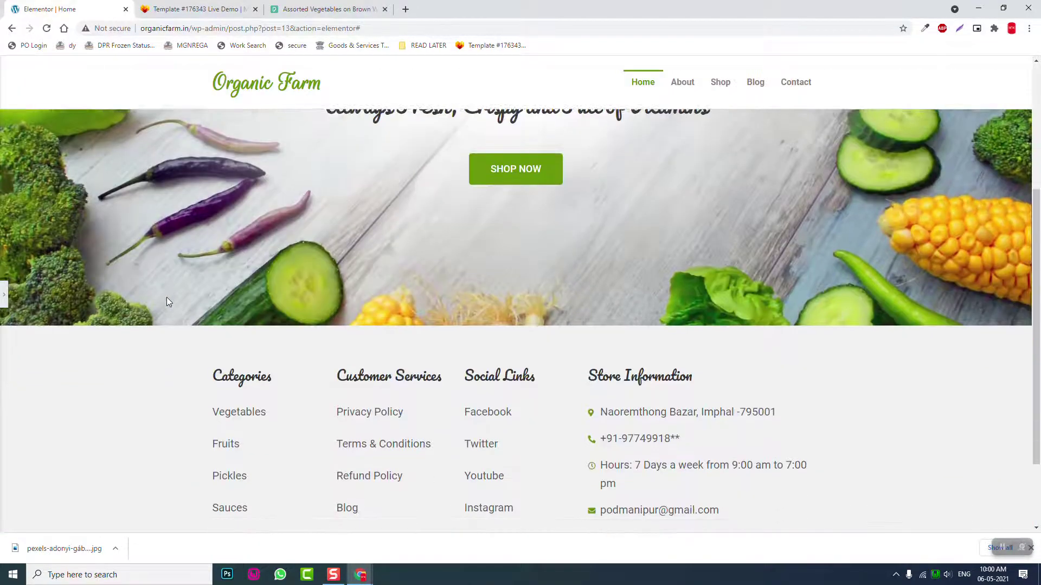
{"action": "scroll", "coordinate": [167, 297], "scroll_direction": "up", "scroll_amount": 5}
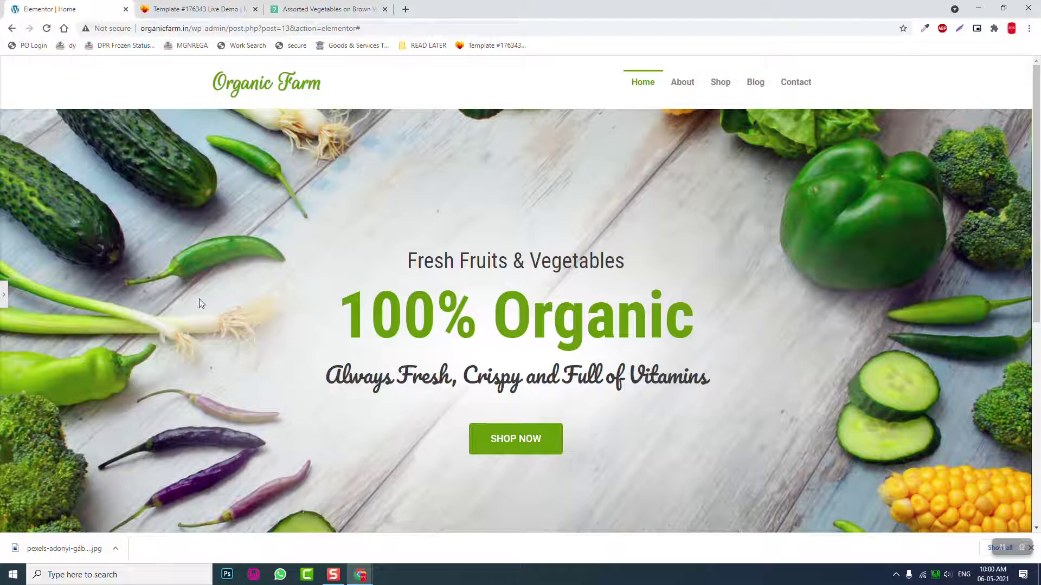
{"action": "scroll", "coordinate": [172, 258], "scroll_direction": "down", "scroll_amount": 3}
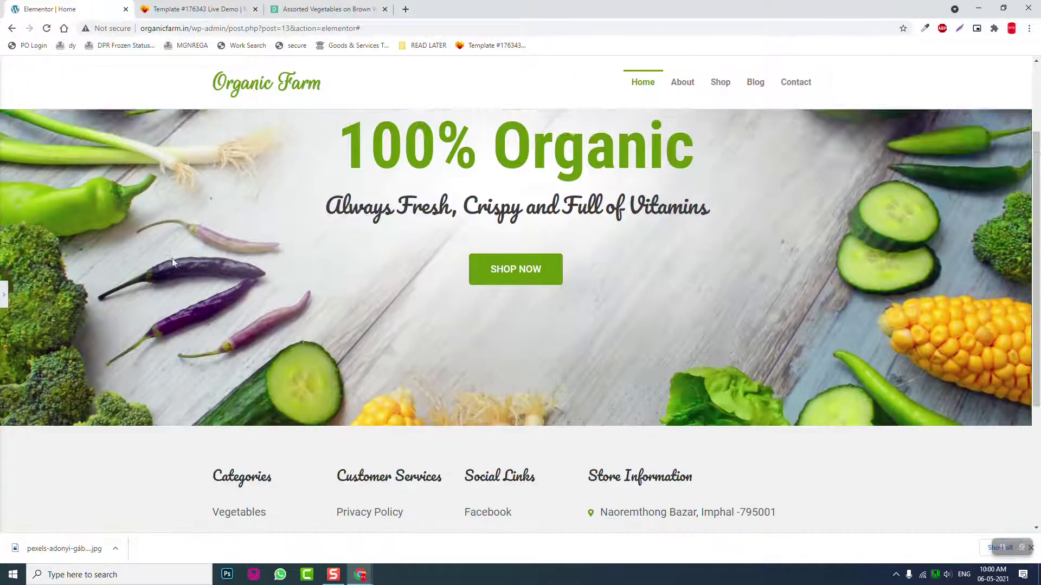
{"action": "scroll", "coordinate": [172, 258], "scroll_direction": "up", "scroll_amount": 3}
{"action": "scroll", "coordinate": [171, 258], "scroll_direction": "down", "scroll_amount": 2}
{"action": "scroll", "coordinate": [172, 258], "scroll_direction": "up", "scroll_amount": 2}
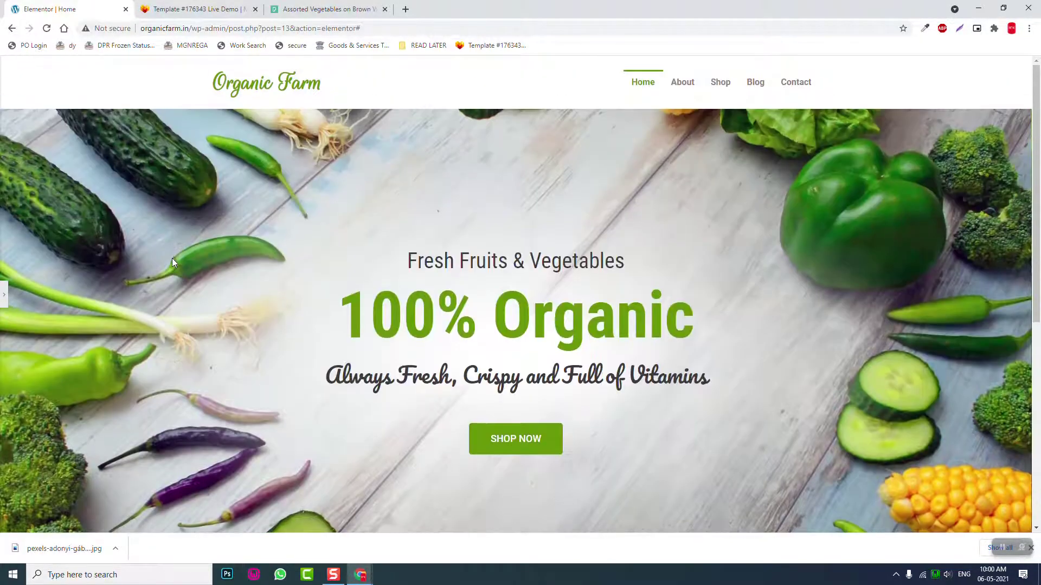
{"action": "left_click", "coordinate": [3, 295]}
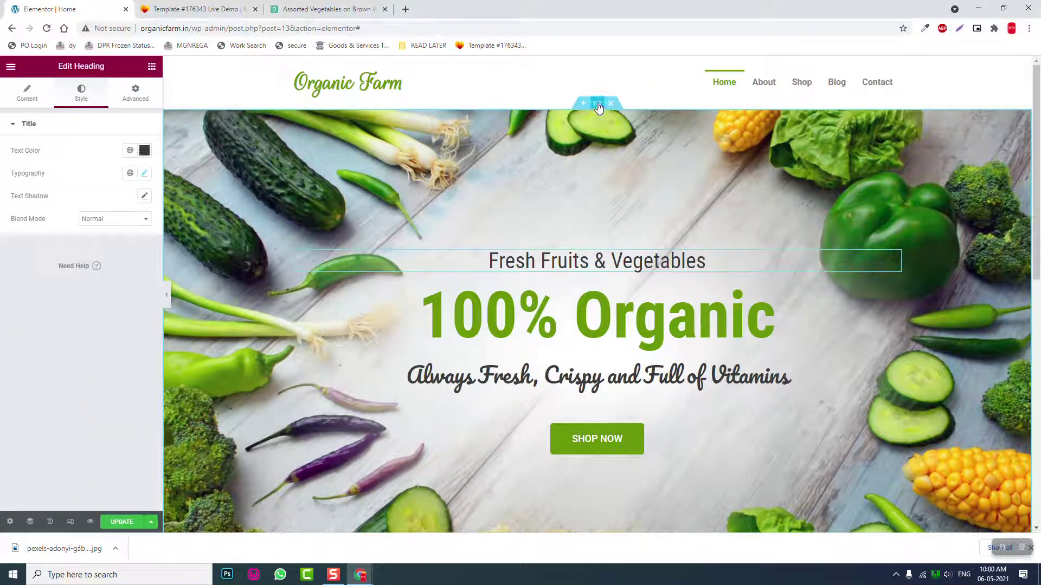
Step: Move the radial overlay's first colour stop from 8 to 19, preview, and save with Update
{"action": "left_click", "coordinate": [492, 128]}
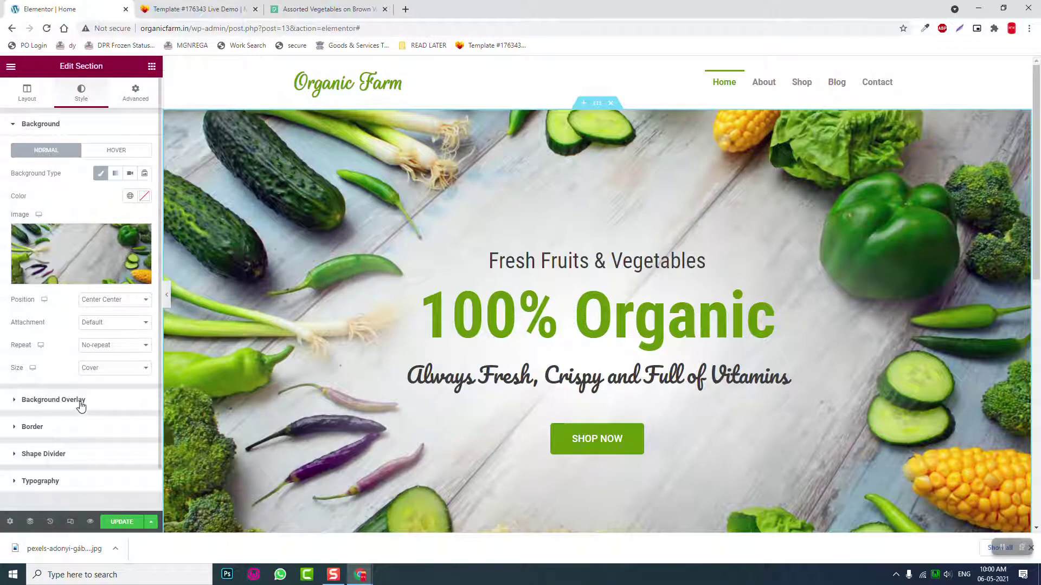
{"action": "left_click", "coordinate": [81, 401]}
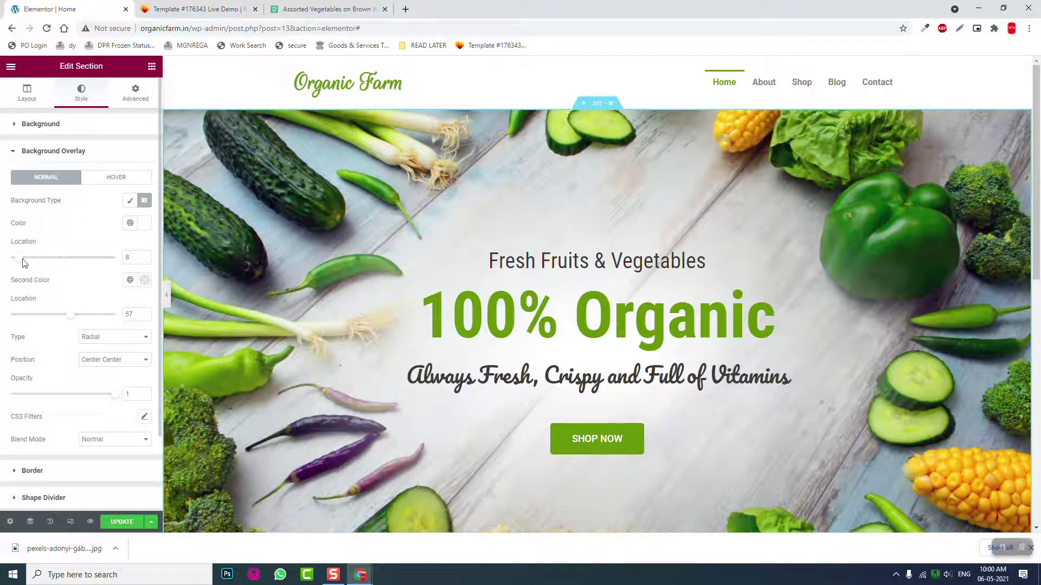
{"action": "left_click_drag", "start_coordinate": [21, 259], "coordinate": [32, 261]}
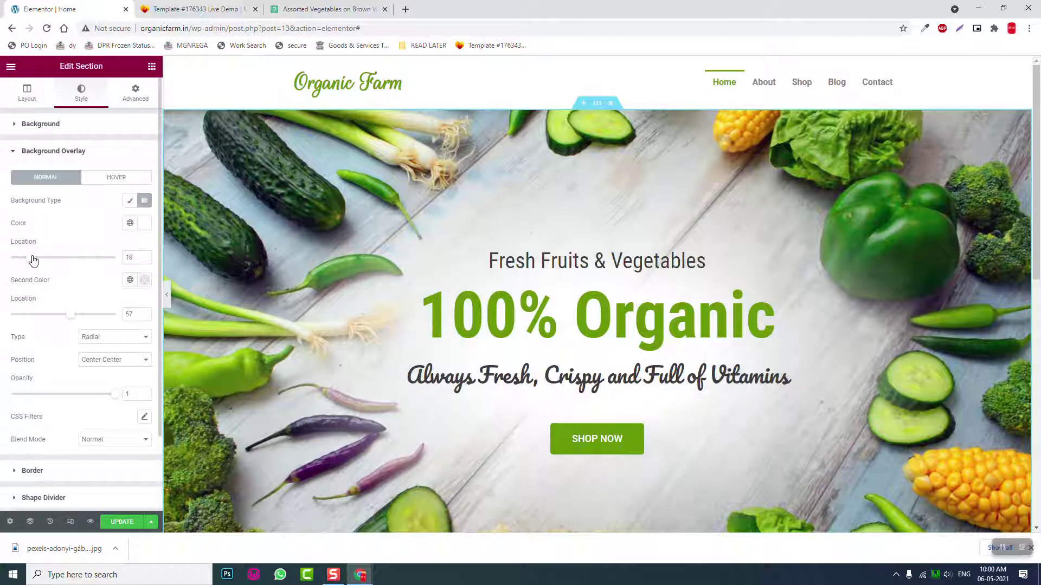
{"action": "left_click", "coordinate": [166, 295]}
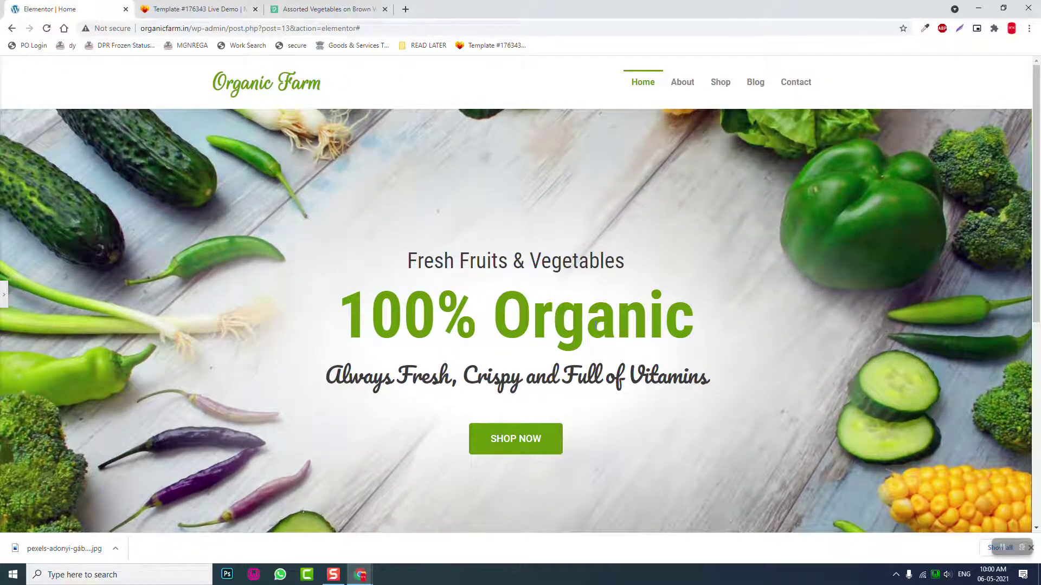
{"action": "scroll", "coordinate": [667, 298], "scroll_direction": "down", "scroll_amount": 2}
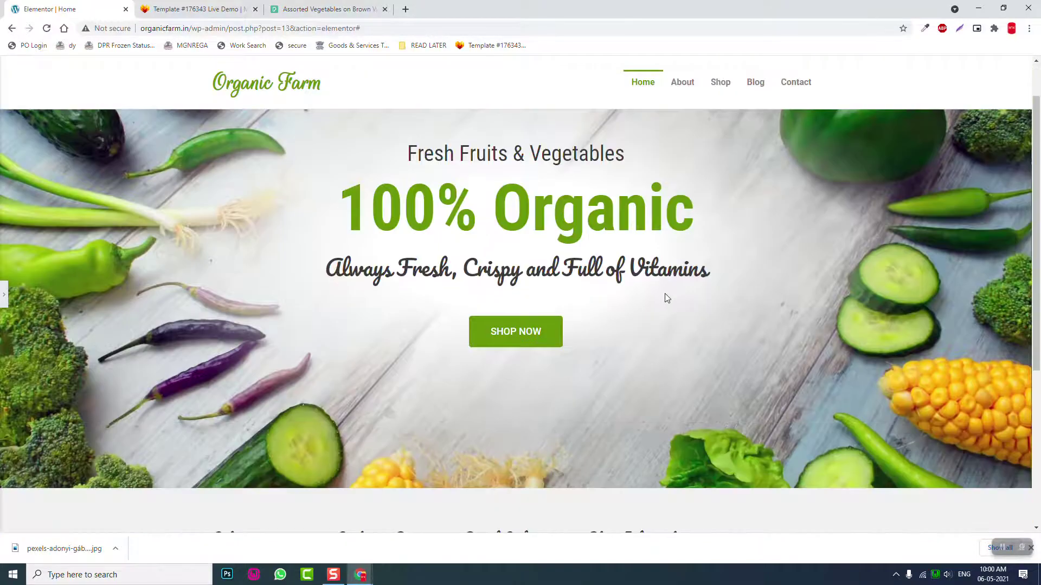
{"action": "scroll", "coordinate": [661, 284], "scroll_direction": "up", "scroll_amount": 2}
{"action": "scroll", "coordinate": [668, 282], "scroll_direction": "down", "scroll_amount": 3}
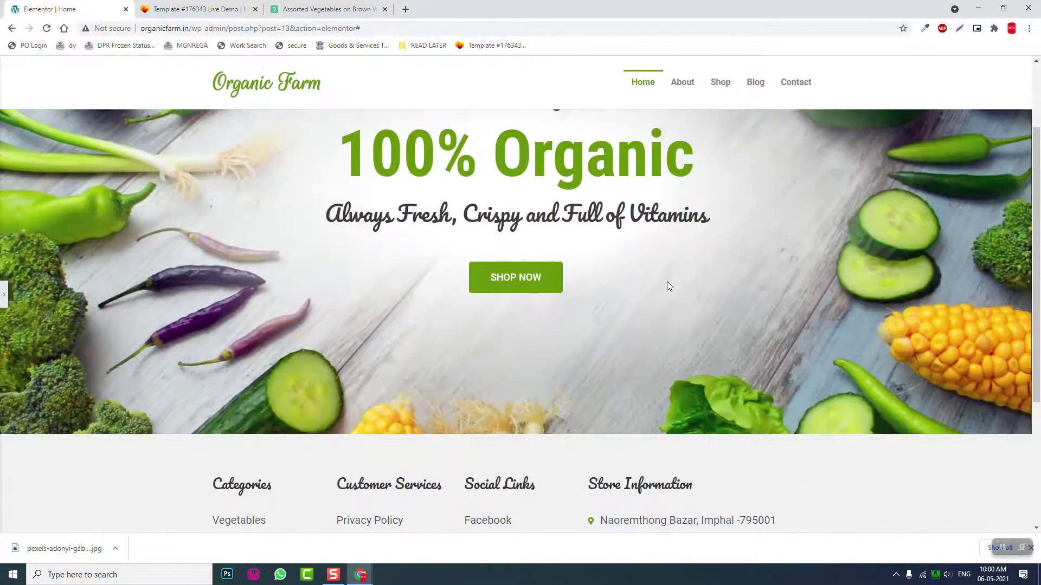
{"action": "scroll", "coordinate": [667, 282], "scroll_direction": "up", "scroll_amount": 3}
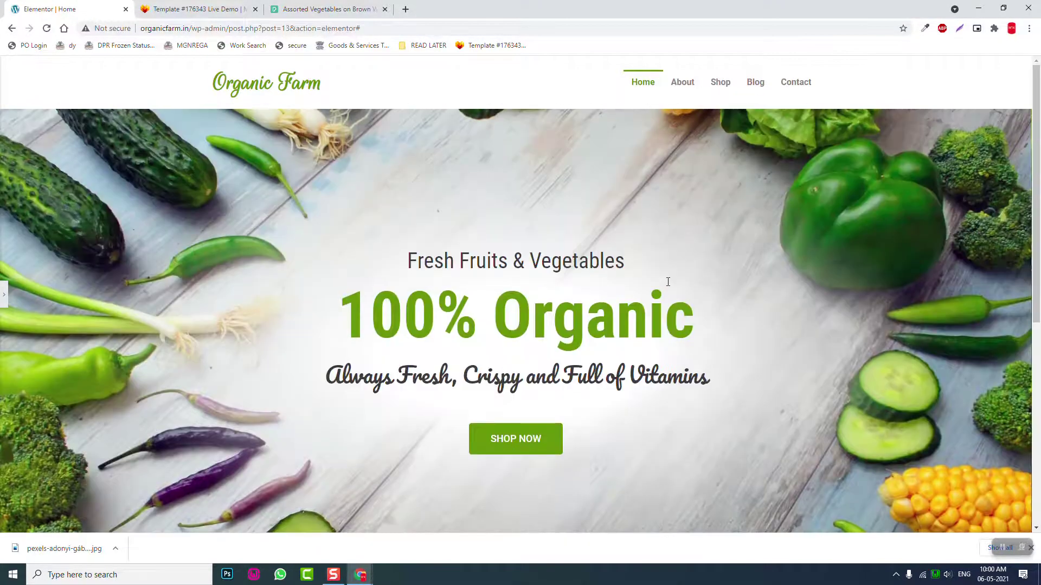
{"action": "left_click", "coordinate": [2, 297]}
{"action": "left_click", "coordinate": [115, 522]}
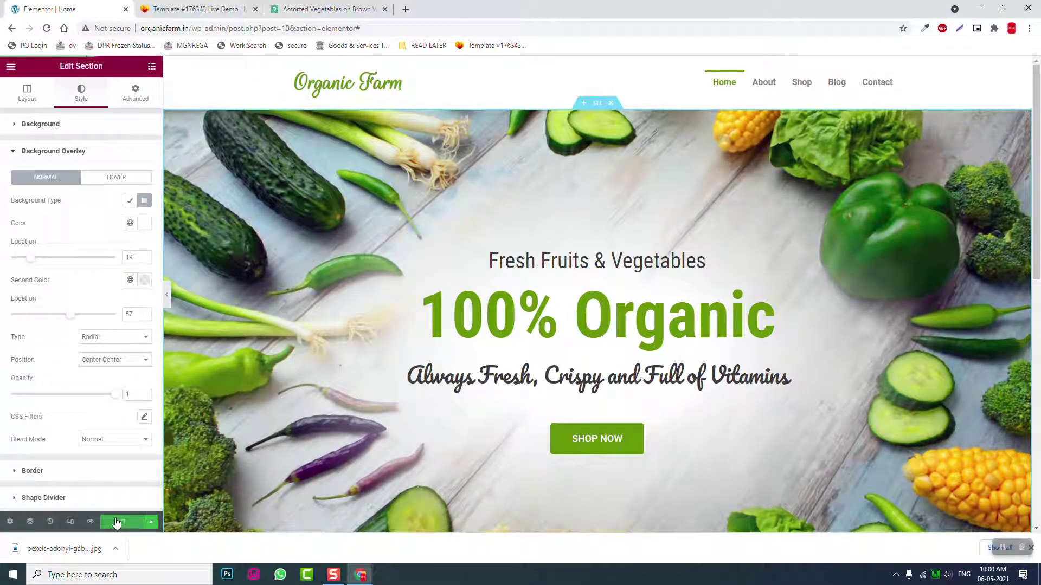
Step: Scroll the Naturio template demo down to its Our Products section for reference
{"action": "left_click", "coordinate": [190, 8]}
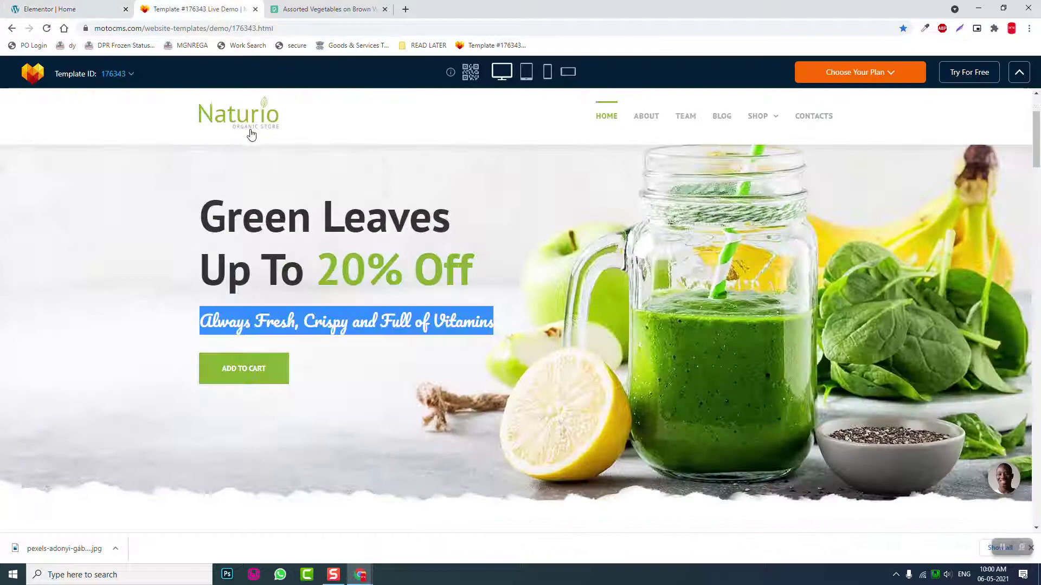
{"action": "scroll", "coordinate": [383, 261], "scroll_direction": "down", "scroll_amount": 6}
{"action": "scroll", "coordinate": [383, 261], "scroll_direction": "down", "scroll_amount": 4}
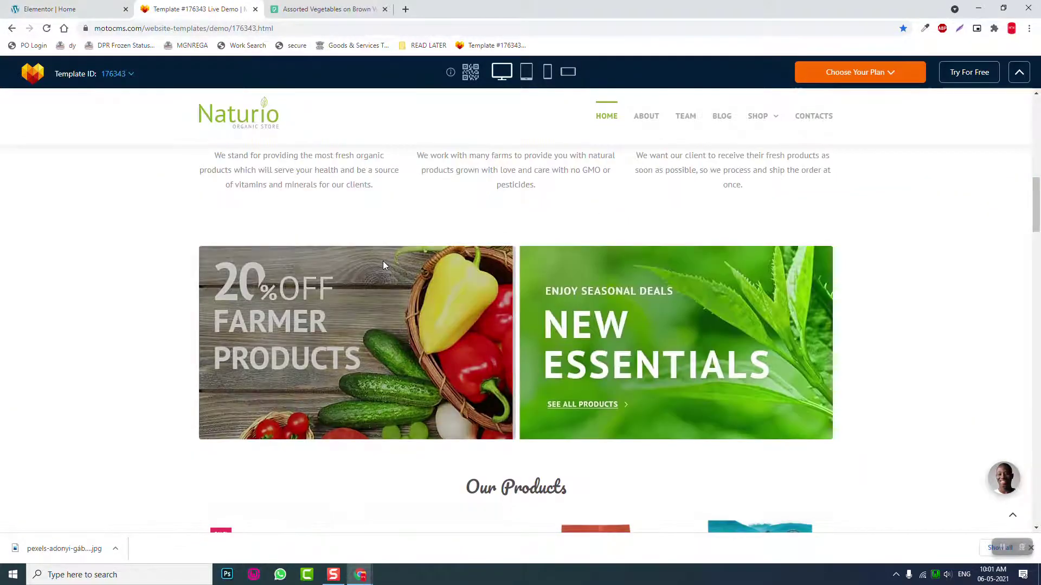
{"action": "scroll", "coordinate": [382, 261], "scroll_direction": "down", "scroll_amount": 3}
{"action": "scroll", "coordinate": [383, 262], "scroll_direction": "up", "scroll_amount": 10}
{"action": "scroll", "coordinate": [383, 264], "scroll_direction": "down", "scroll_amount": 5}
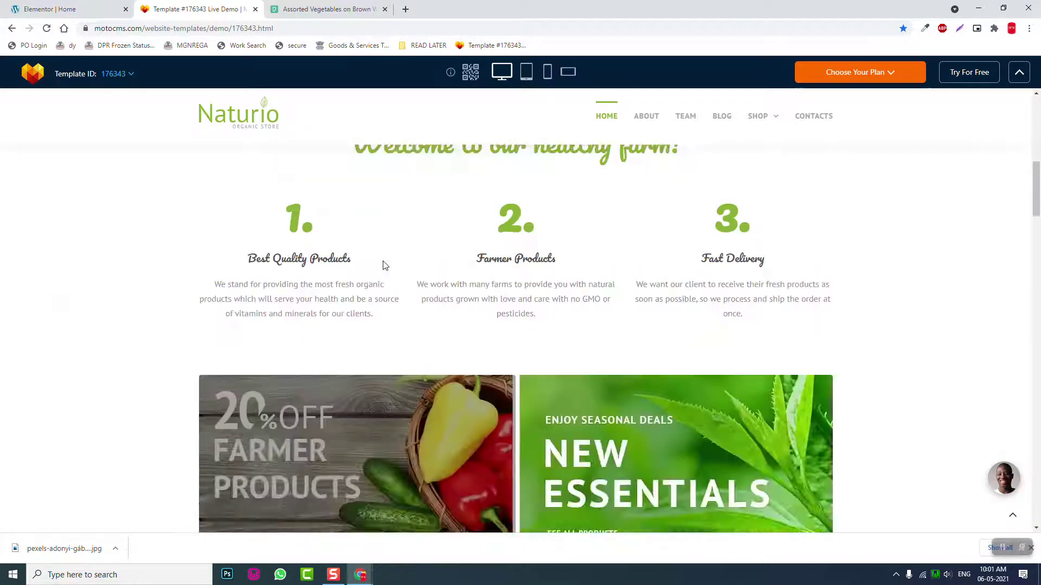
{"action": "scroll", "coordinate": [383, 264], "scroll_direction": "down", "scroll_amount": 1}
{"action": "left_click", "coordinate": [81, 8]}
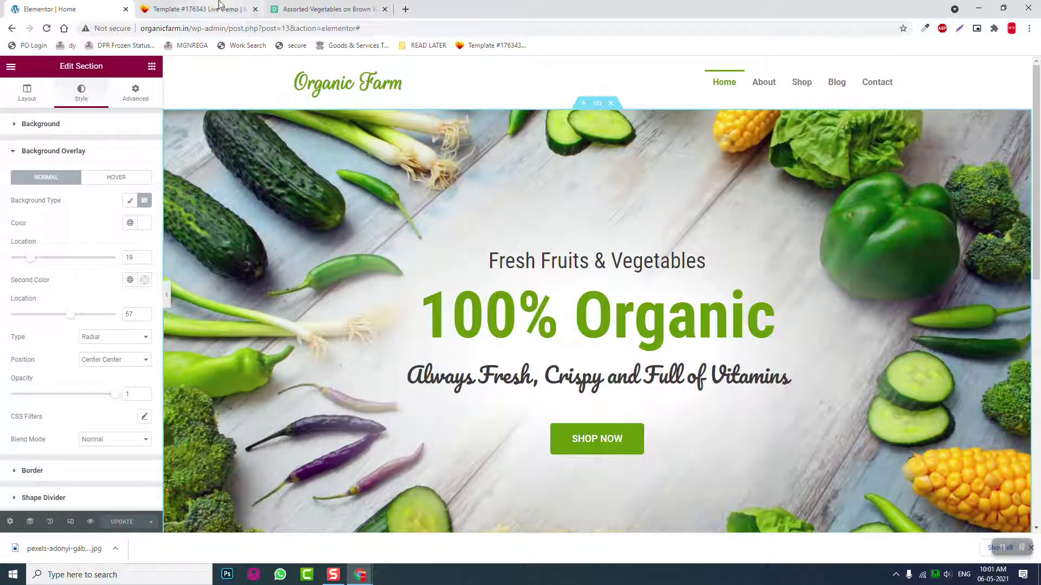
{"action": "left_click", "coordinate": [195, 9]}
{"action": "scroll", "coordinate": [360, 230], "scroll_direction": "down", "scroll_amount": 2}
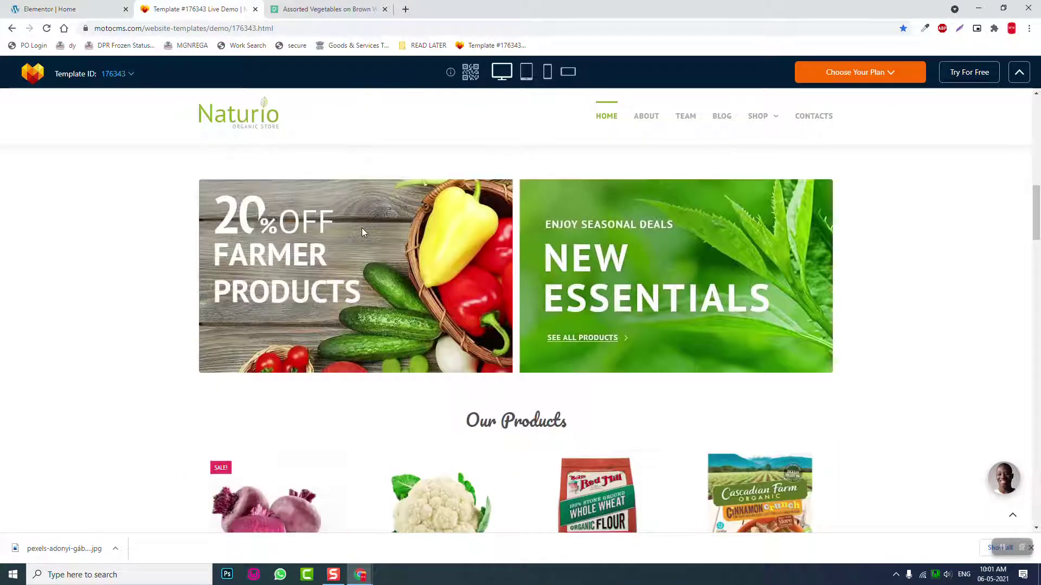
{"action": "scroll", "coordinate": [362, 232], "scroll_direction": "down", "scroll_amount": 2}
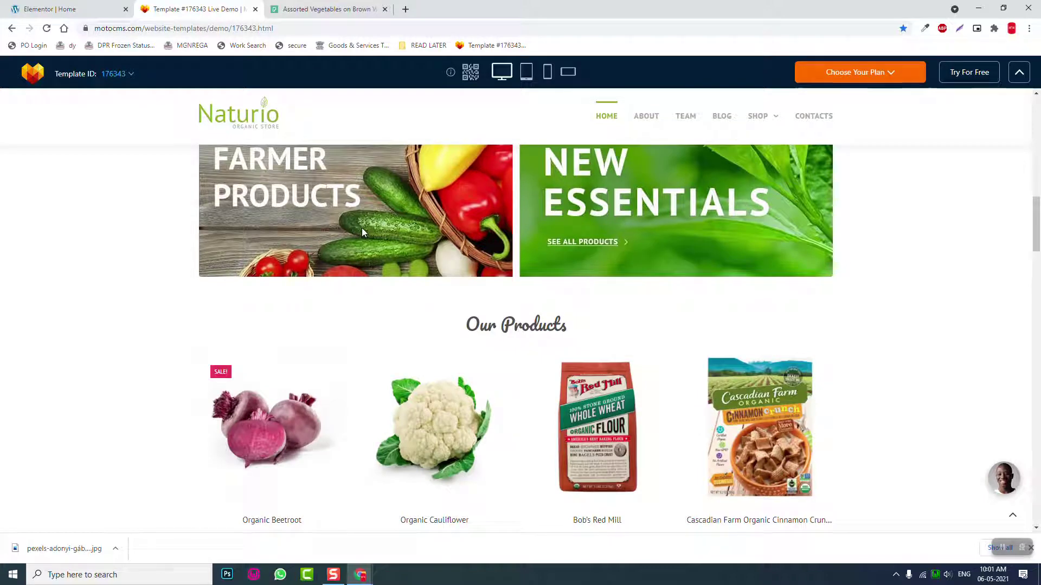
Step: Switch back to the Elementor | Home editor tab showing the Organic Farm hero
{"action": "left_click", "coordinate": [10, 8]}
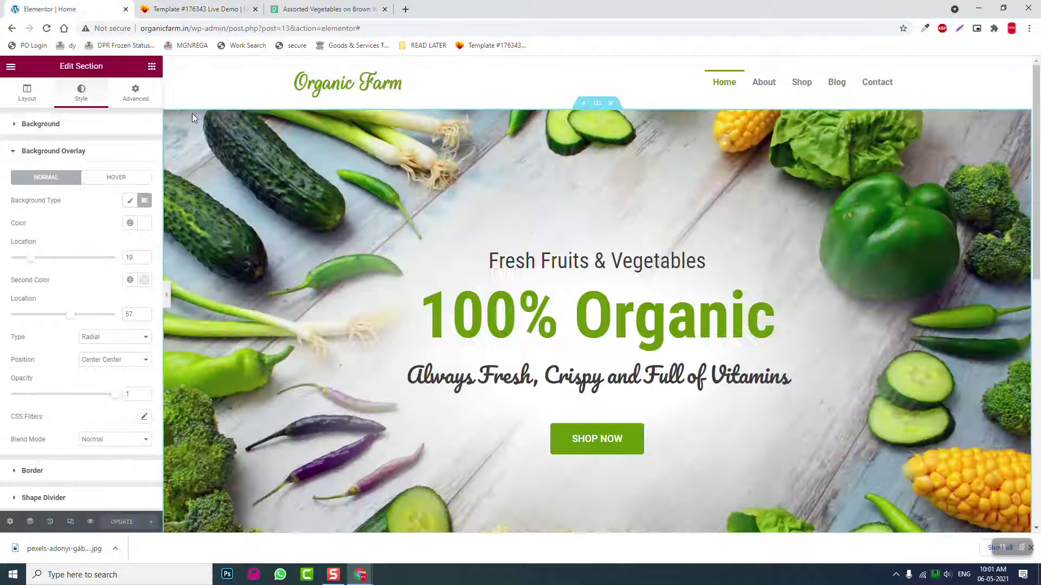